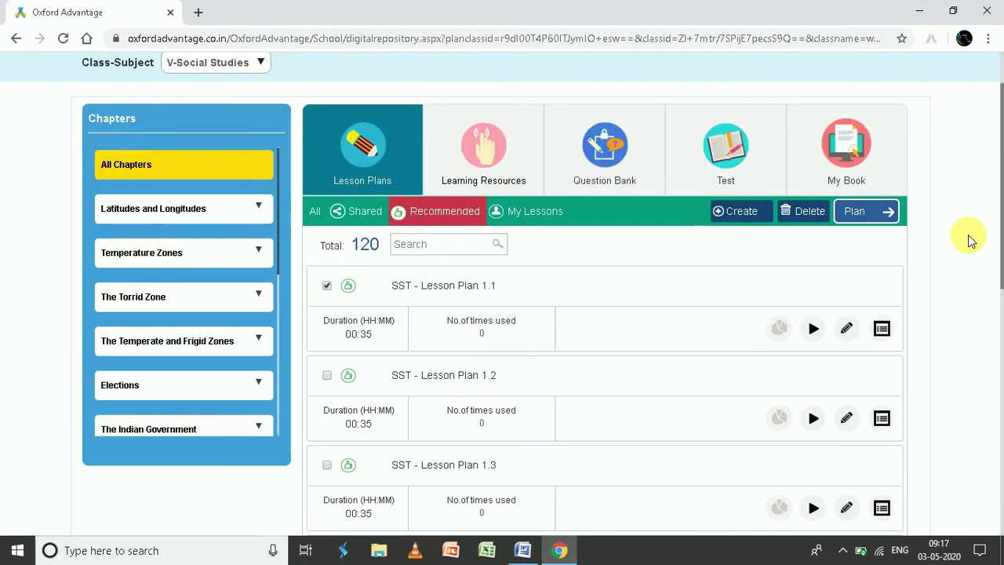
Look over the Lesson Plans page for V-Social Studies, from the class-subject selector to the page list's second page
scroll(968, 240, "up", 1)
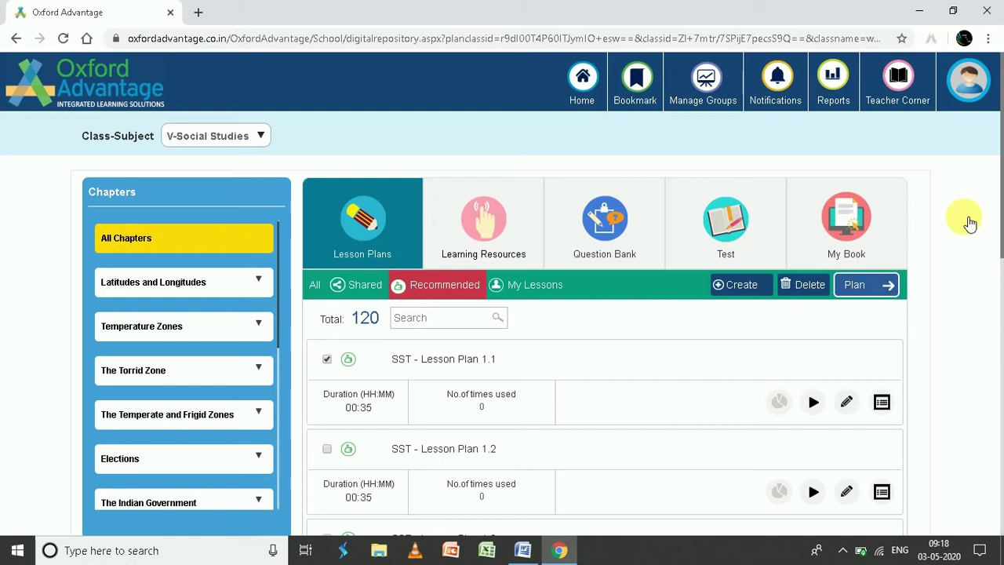
scroll(970, 223, "down", 1)
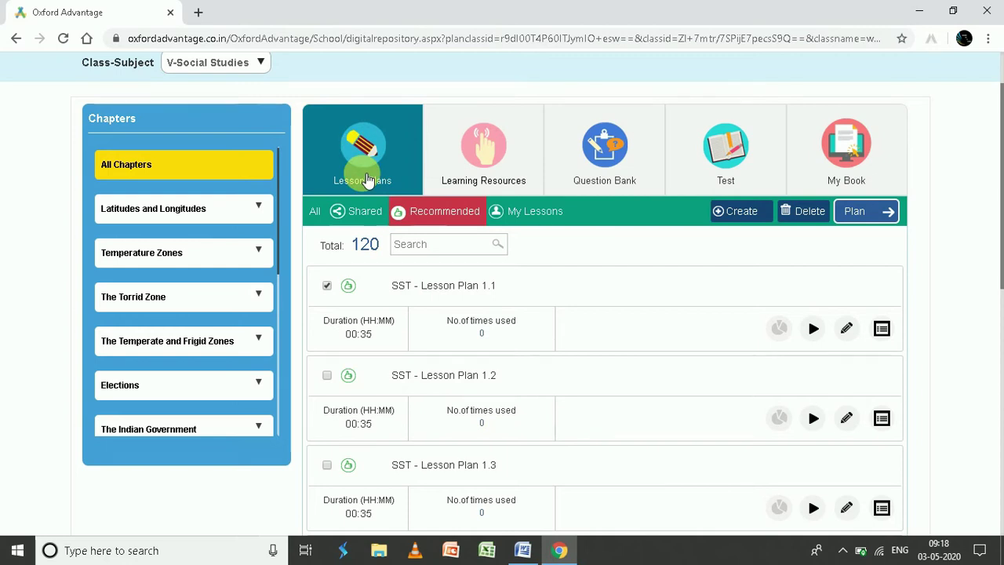
scroll(369, 179, "up", 1)
scroll(367, 179, "down", 1)
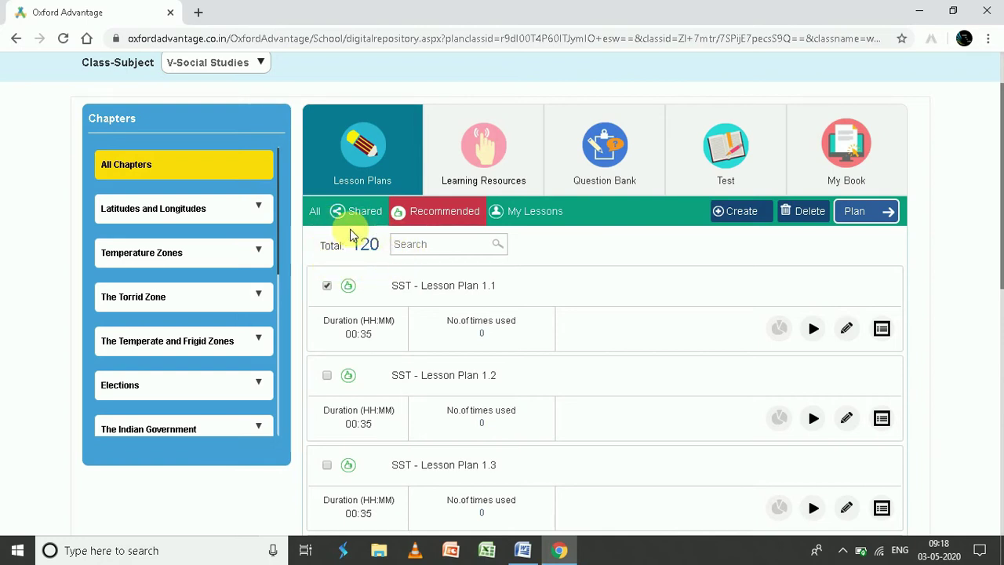
scroll(350, 263, "up", 1)
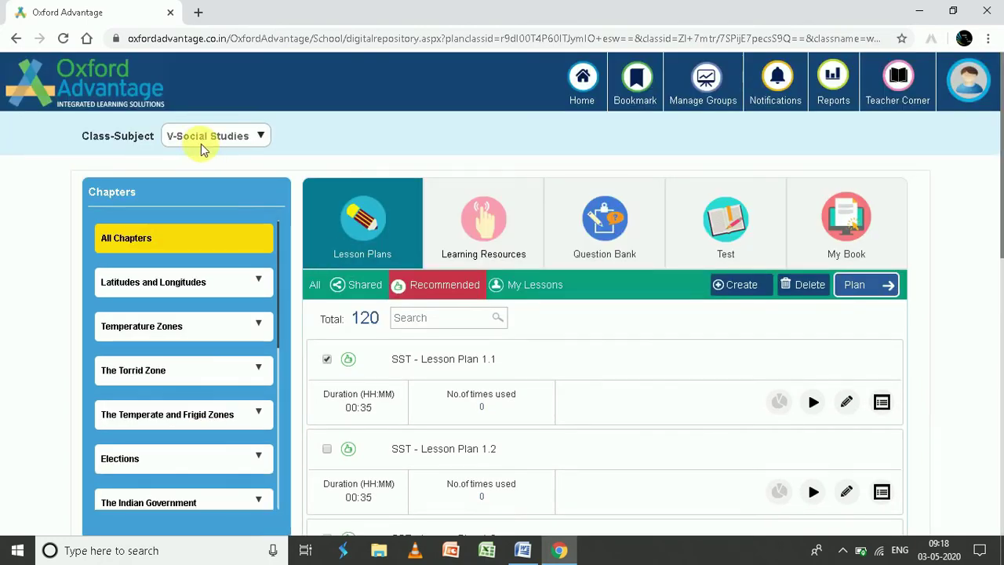
scroll(298, 210, "down", 1)
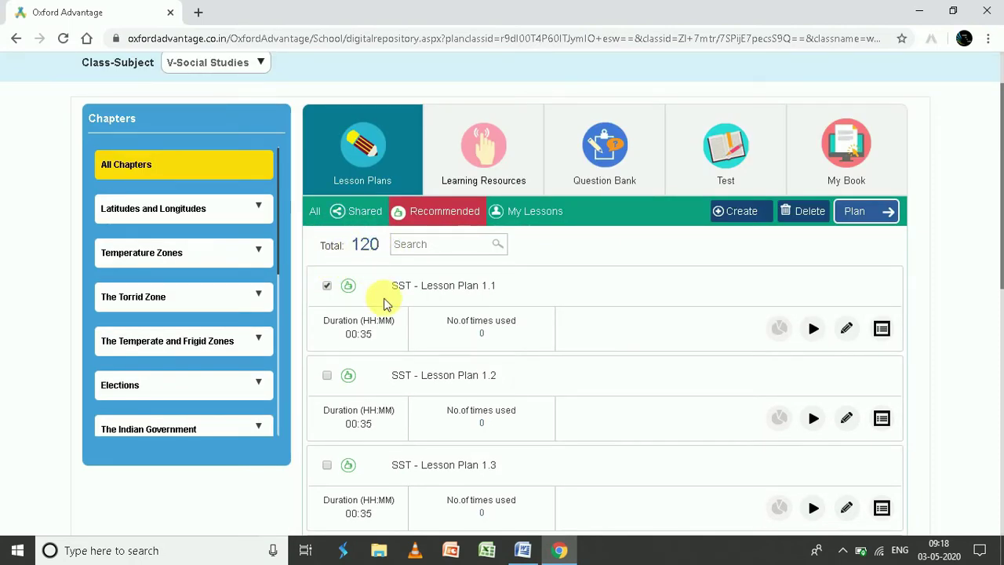
scroll(383, 303, "down", 7)
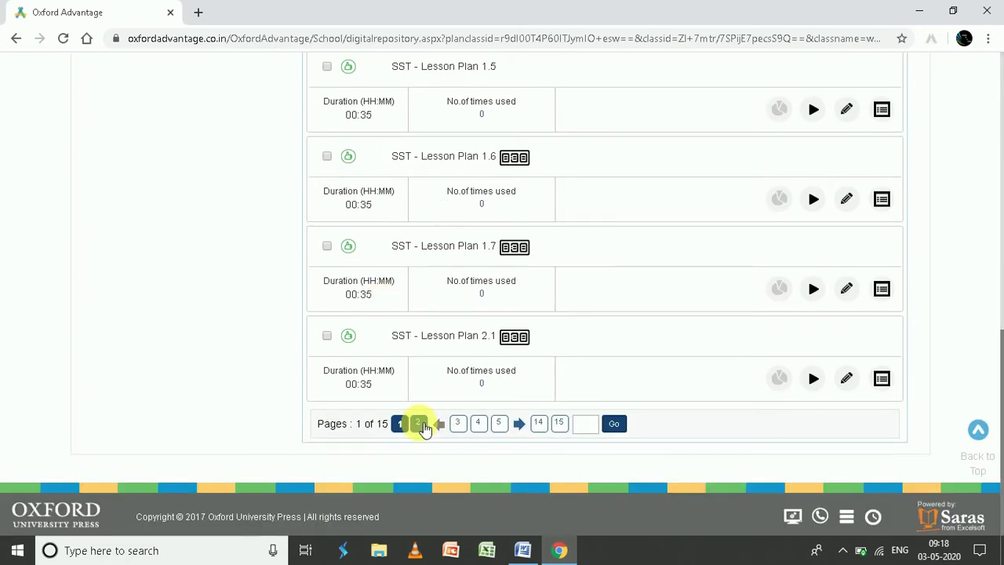
left_click(419, 423)
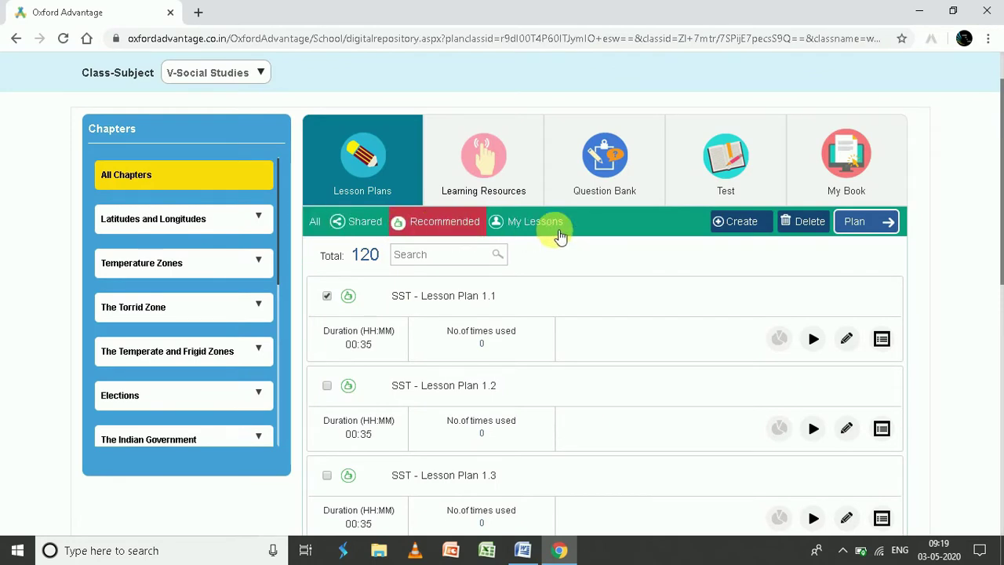
Deselect SST - Lesson Plan 1.1 and look through the first page of recommended lesson plans
left_click(878, 221)
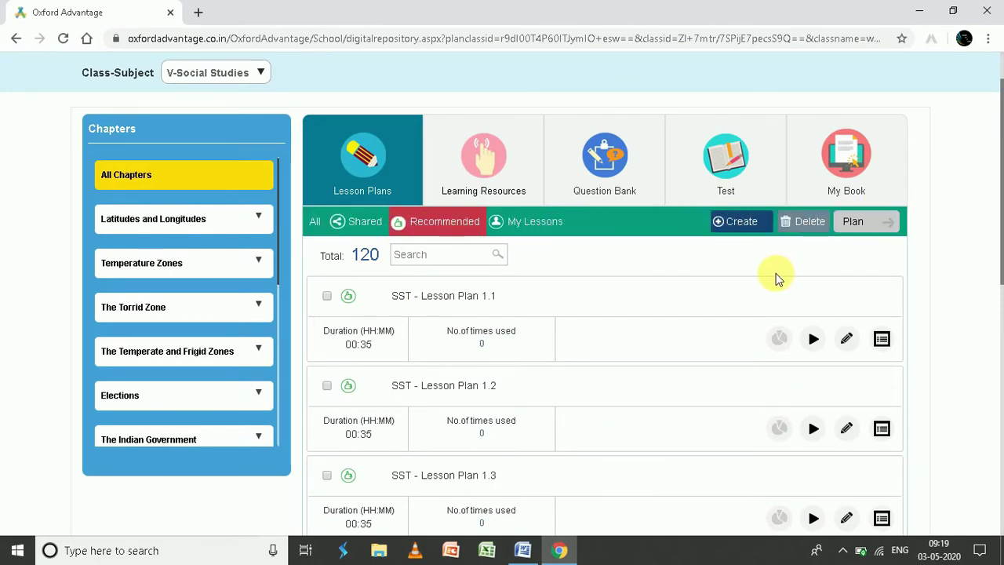
left_click(317, 223)
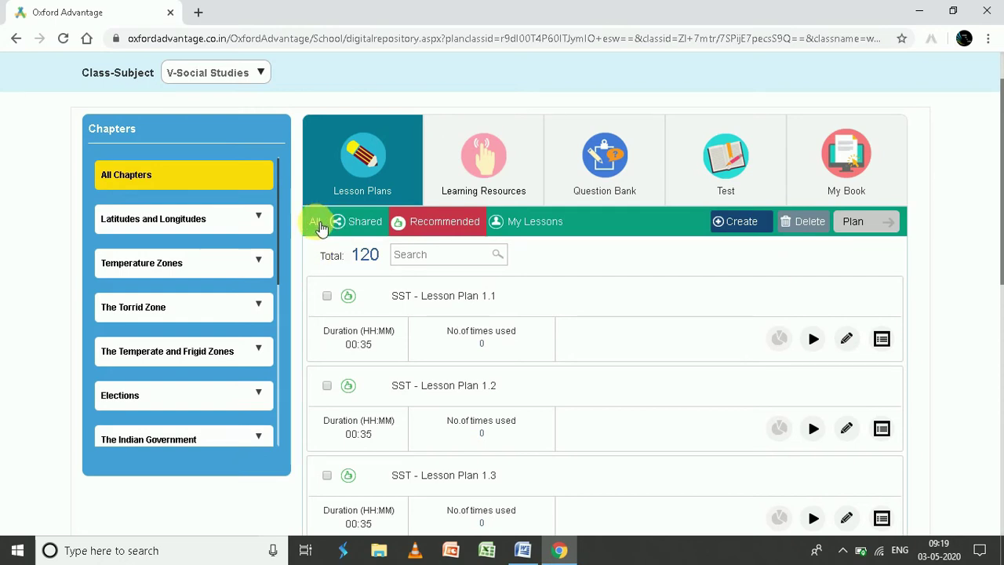
scroll(432, 340, "down", 5)
scroll(426, 340, "up", 6)
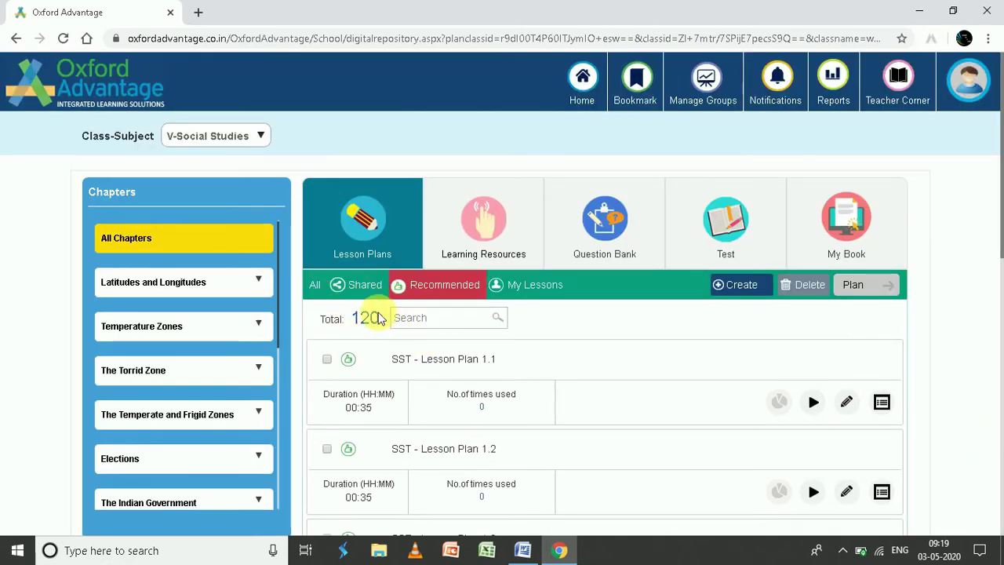
scroll(448, 331, "down", 8)
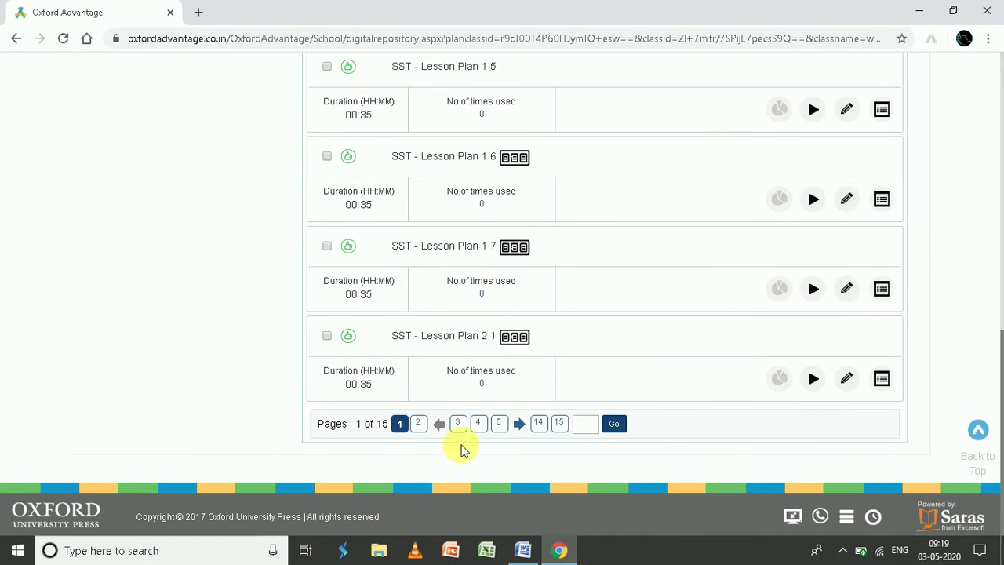
scroll(534, 415, "up", 8)
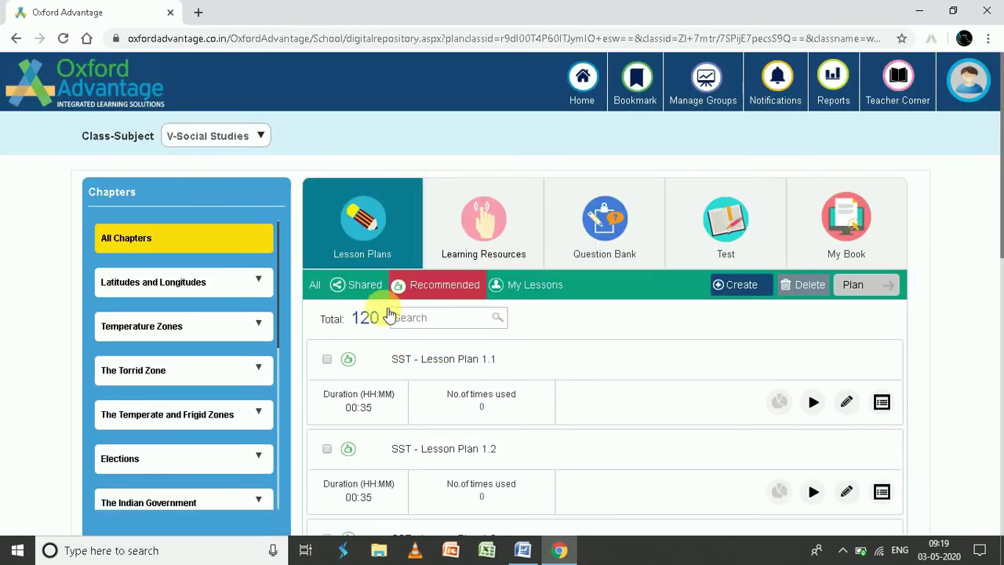
View the shared lesson plans, and list and browse all lesson plans for V-Social Studies
left_click(350, 287)
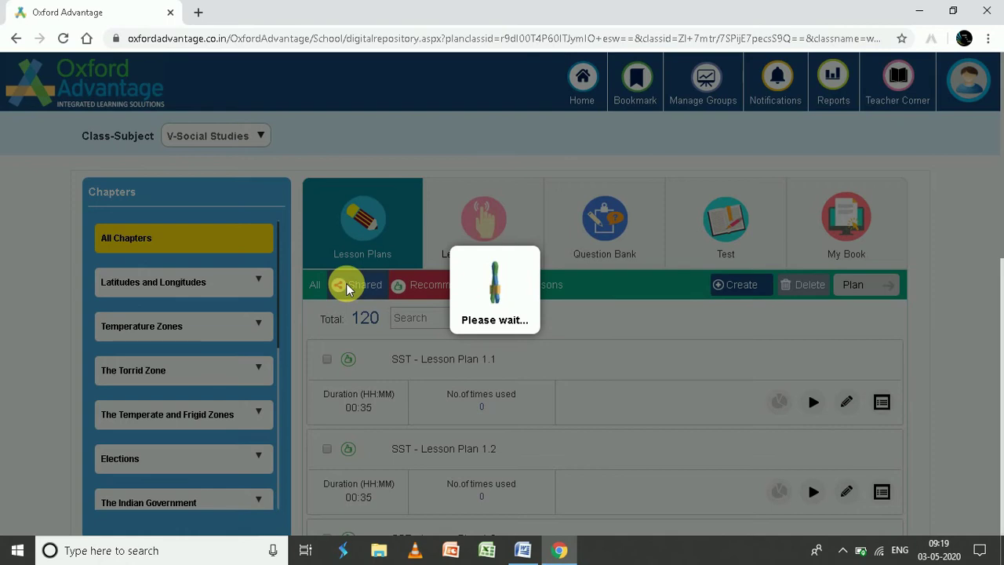
scroll(360, 293, "down", 2)
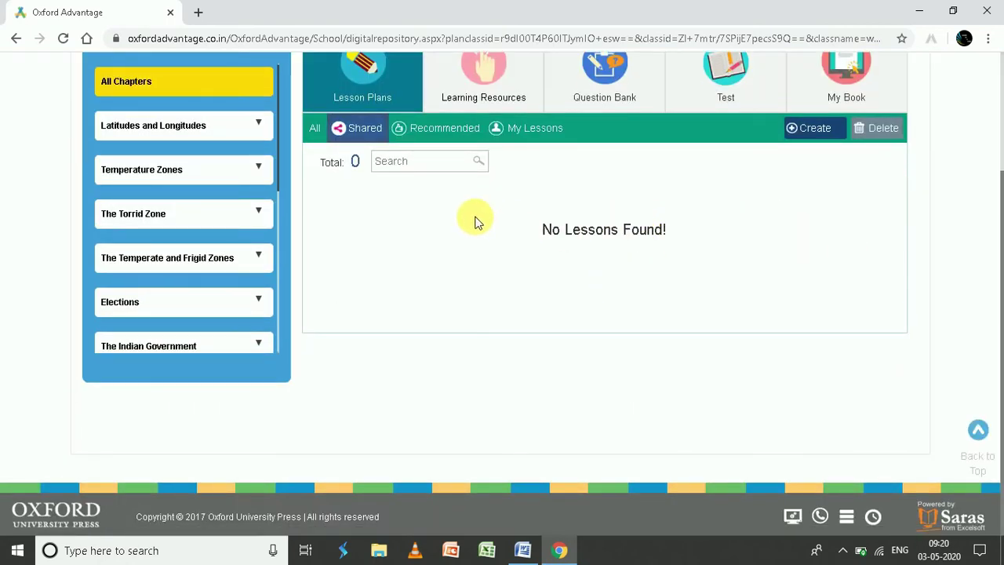
left_click(312, 127)
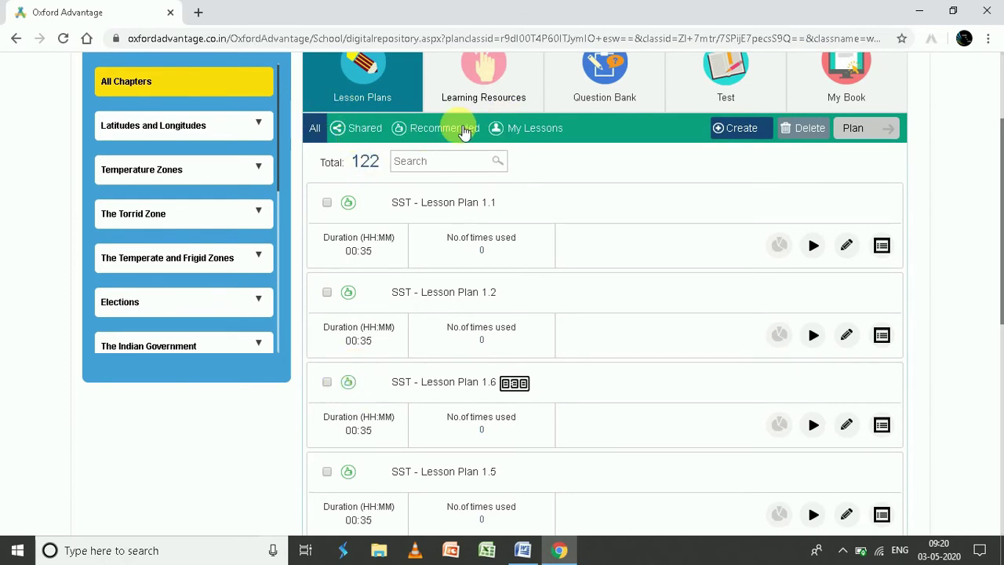
scroll(442, 305, "down", 7)
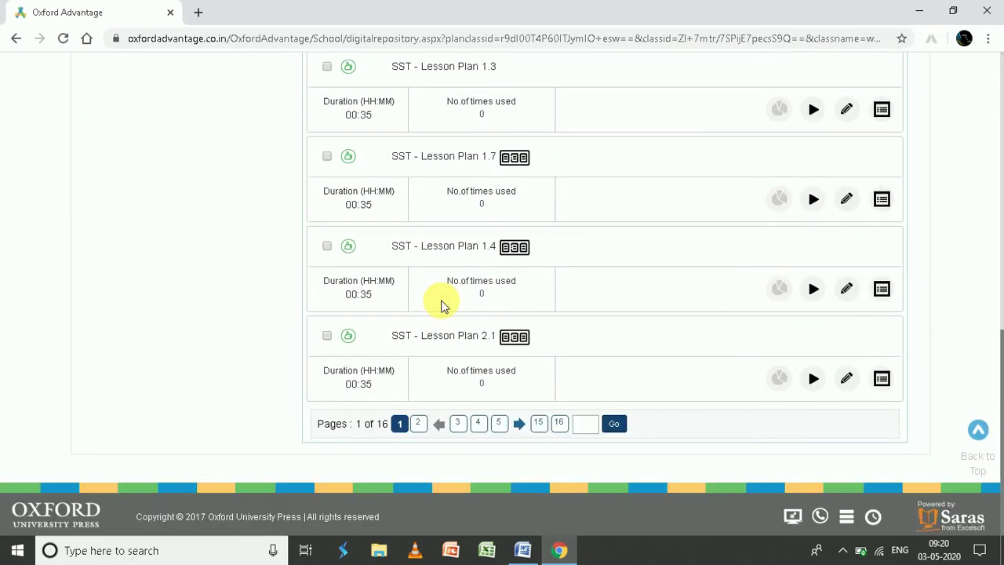
scroll(442, 304, "up", 5)
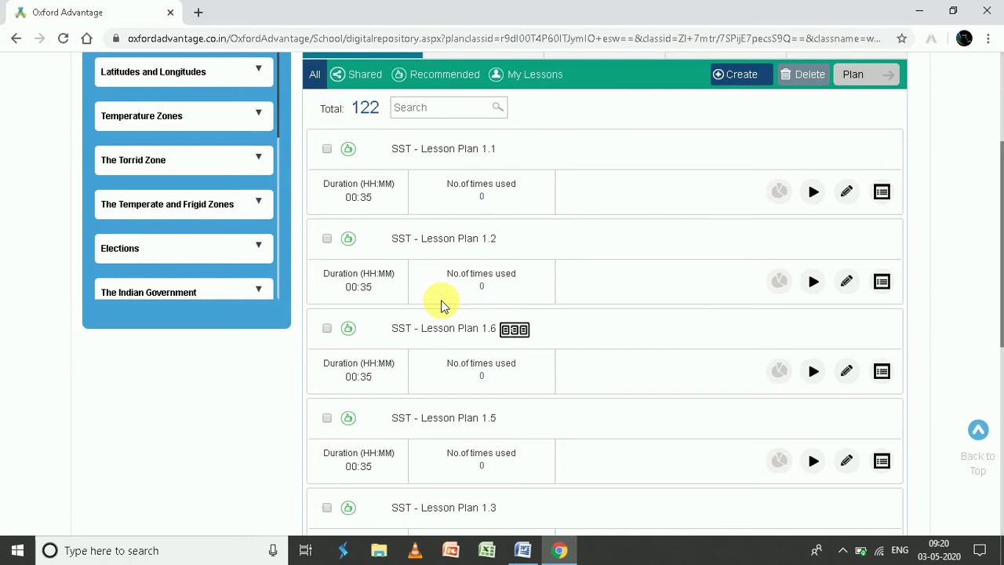
scroll(441, 305, "up", 1)
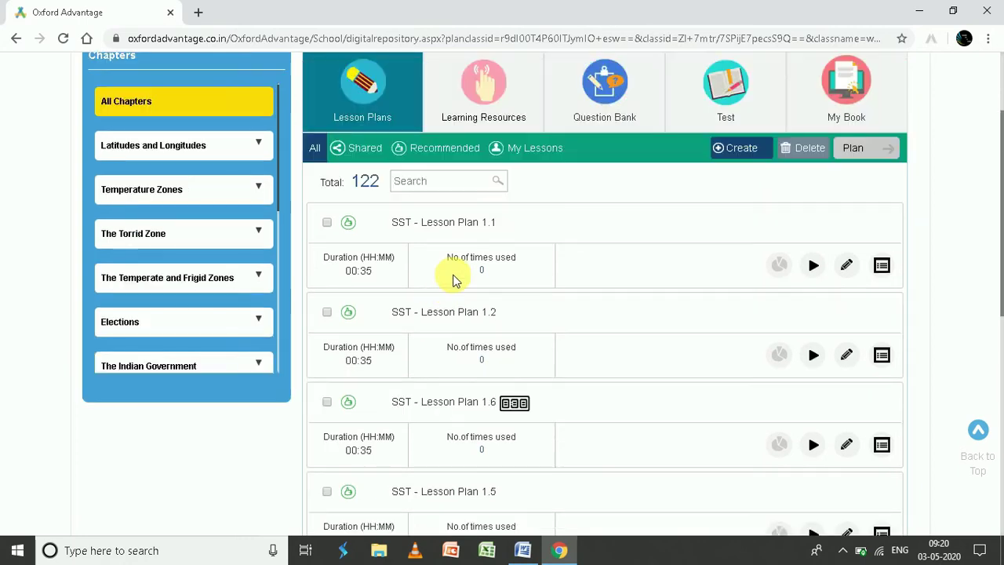
View the self-made lesson plans under My Lessons and return to the list of all lesson plans
left_click(552, 153)
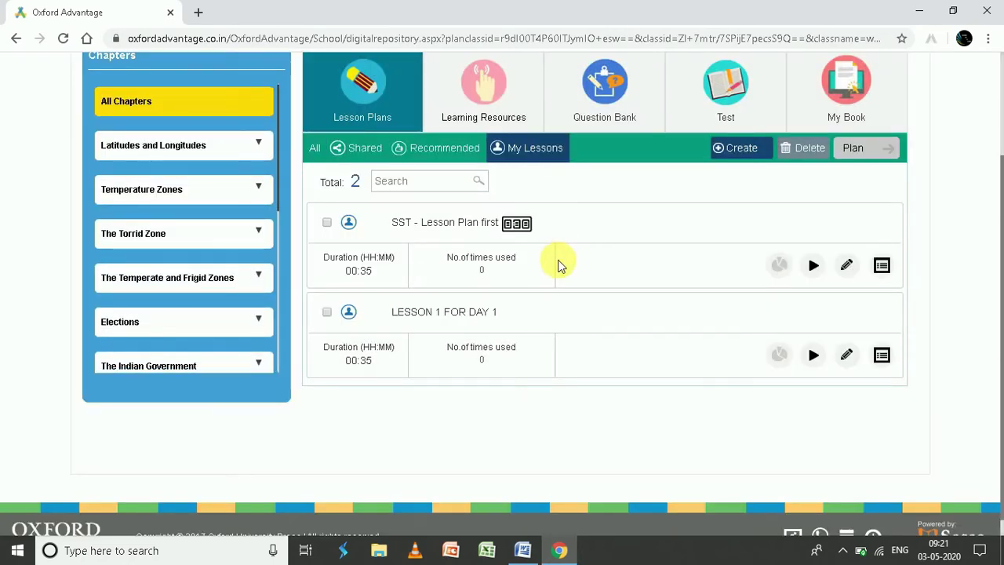
scroll(559, 265, "down", 1)
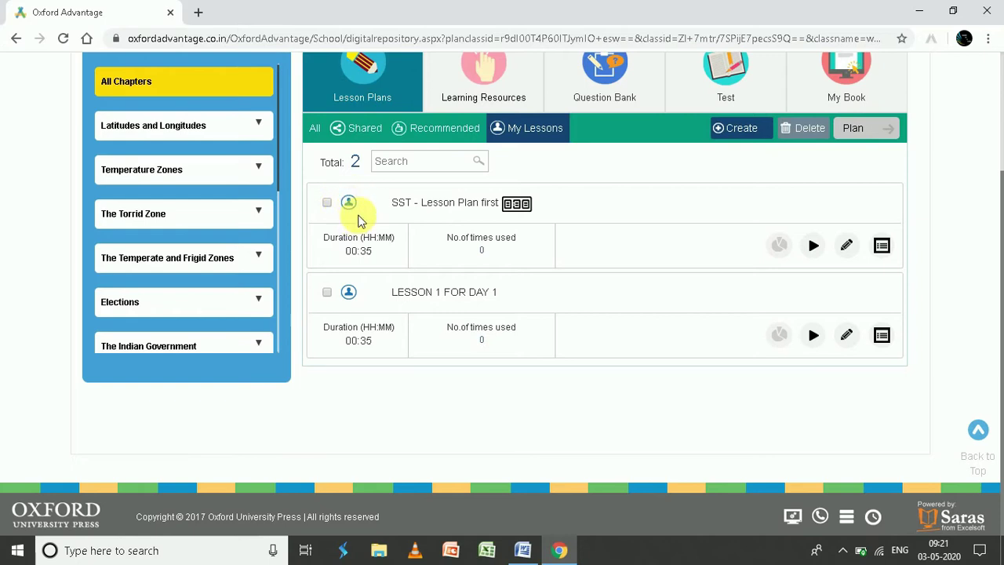
left_click(322, 129)
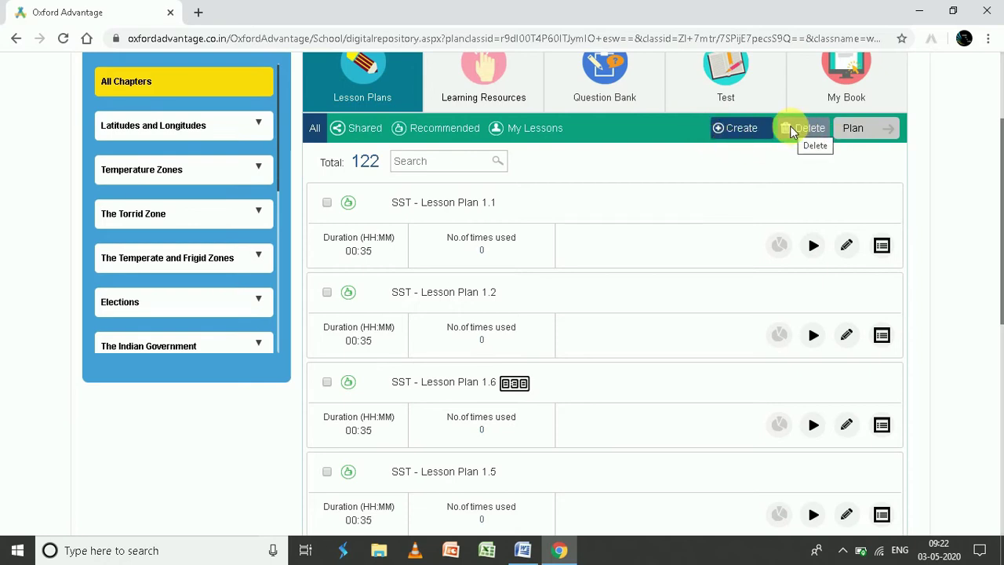
scroll(695, 298, "down", 5)
scroll(695, 298, "up", 5)
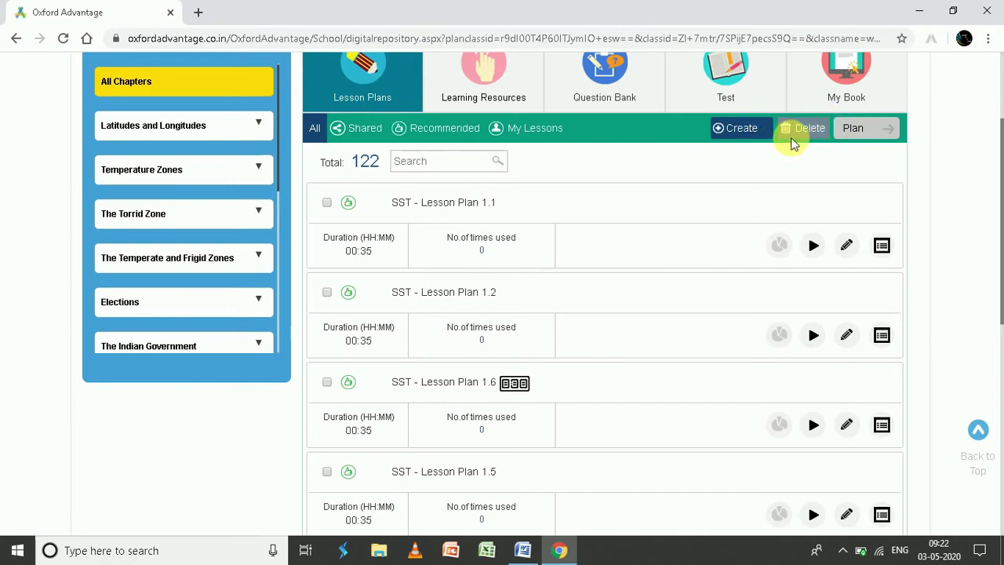
Request the deletion of SST - Lesson Plan 1.1 and decline the confirmation
left_click(327, 203)
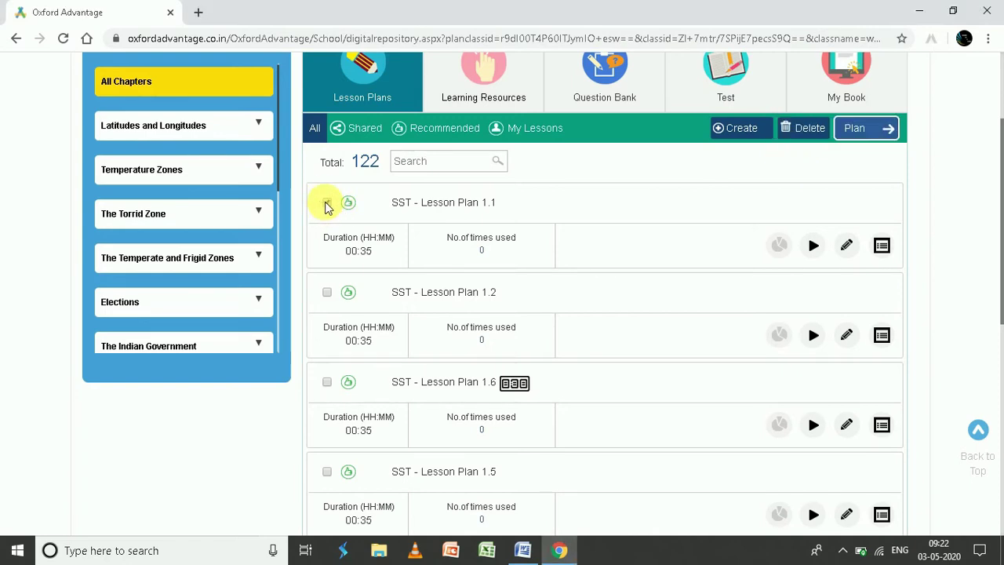
left_click(816, 130)
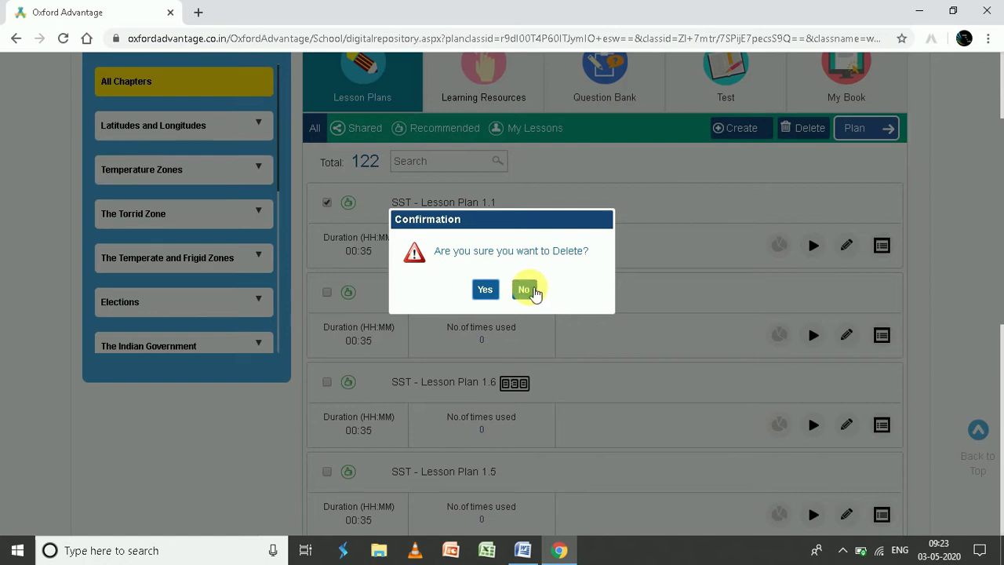
left_click(523, 290)
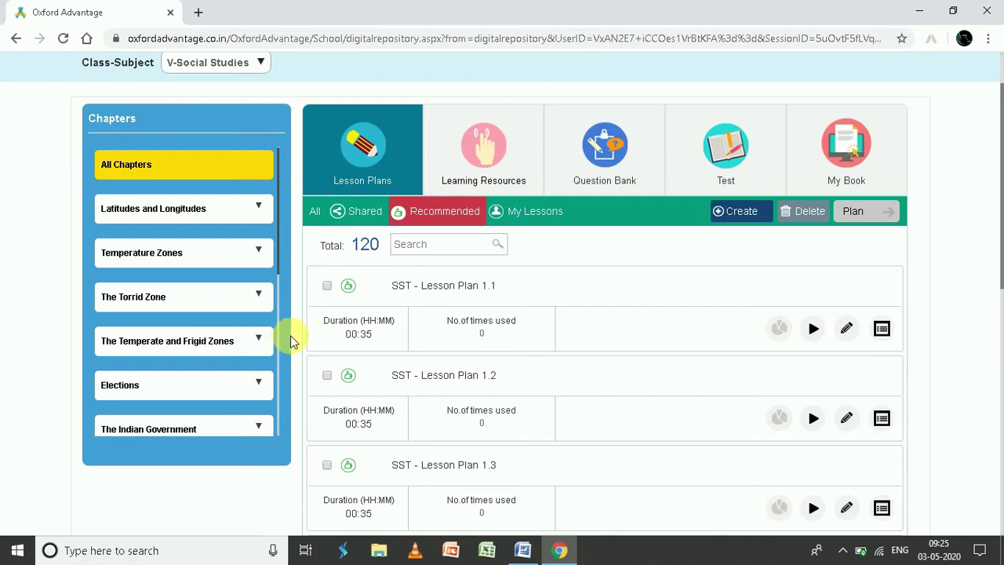
Examine the names and order of the recommended lesson plans on the first page, from SST - Lesson Plan 1.1 to 2.1
scroll(332, 324, "down", 1)
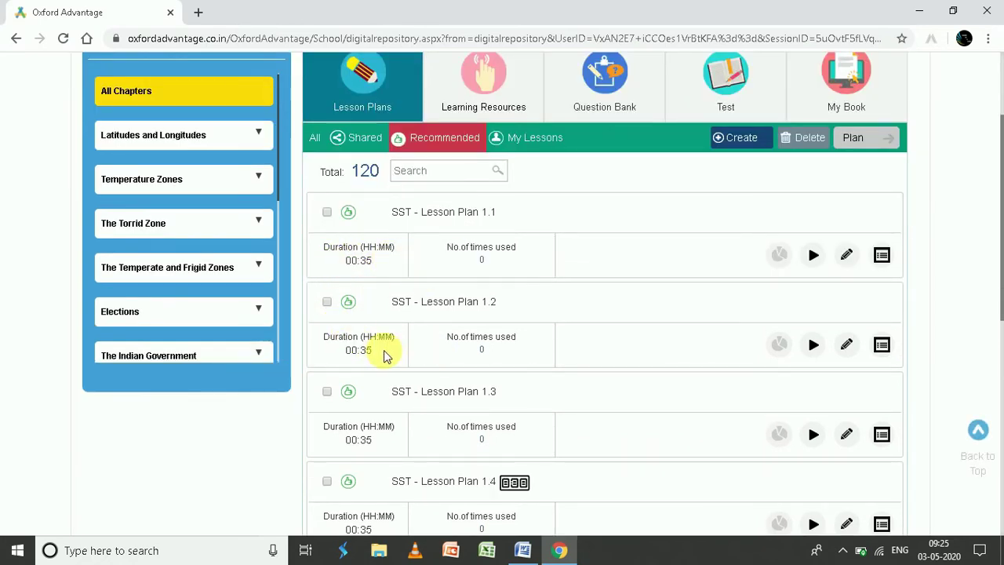
scroll(417, 359, "down", 1)
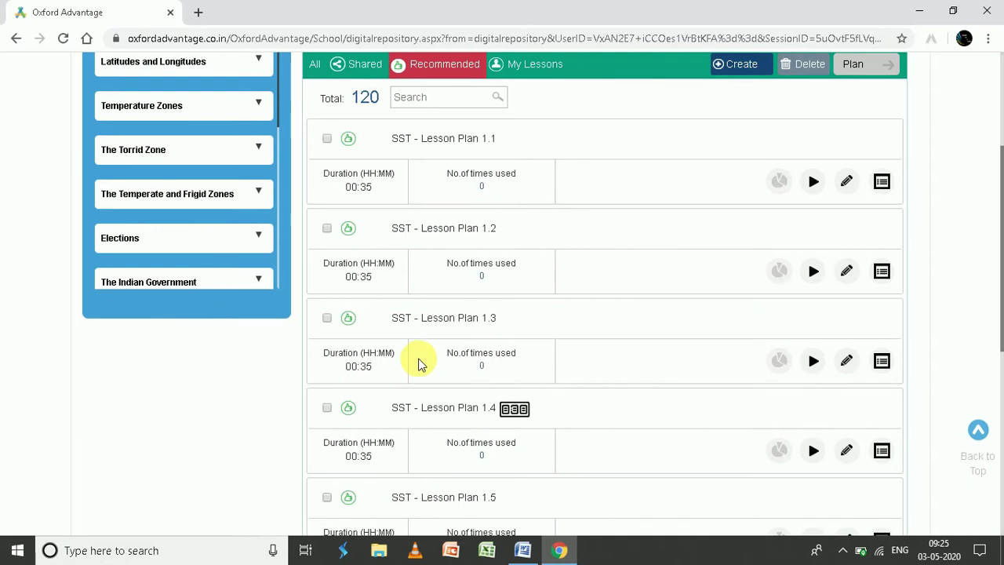
scroll(418, 364, "down", 2)
scroll(418, 363, "up", 2)
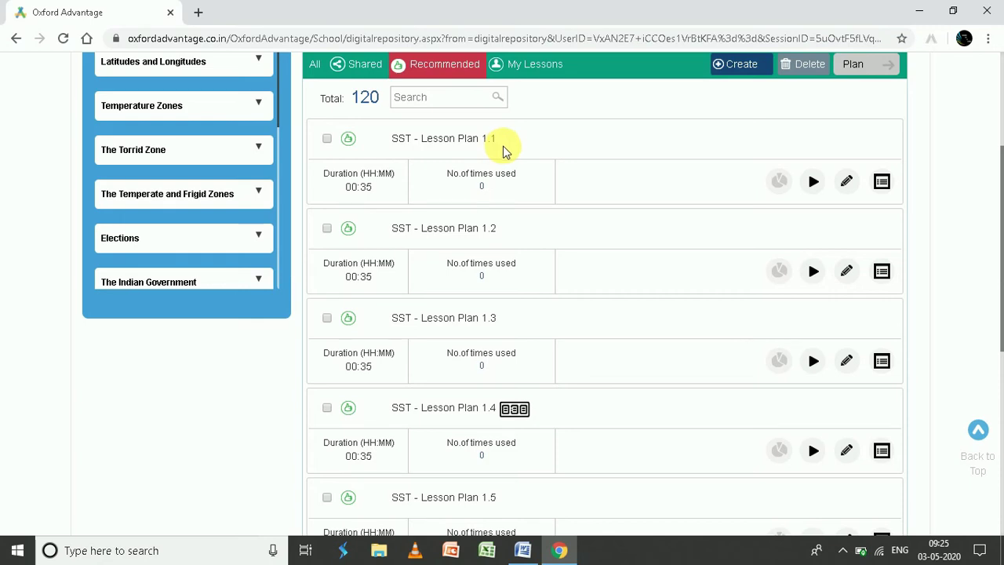
scroll(471, 212, "down", 1)
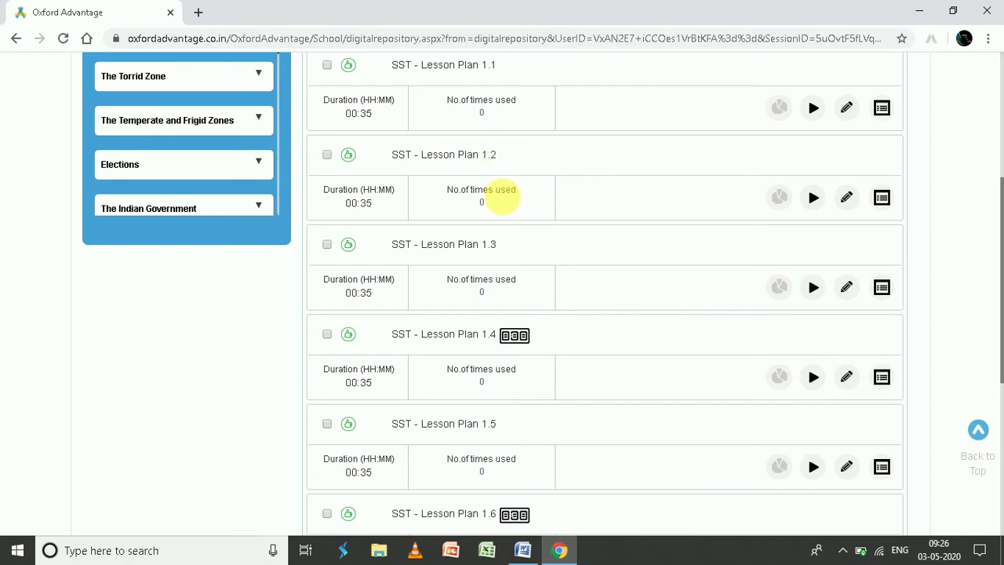
scroll(506, 208, "down", 3)
scroll(506, 218, "down", 2)
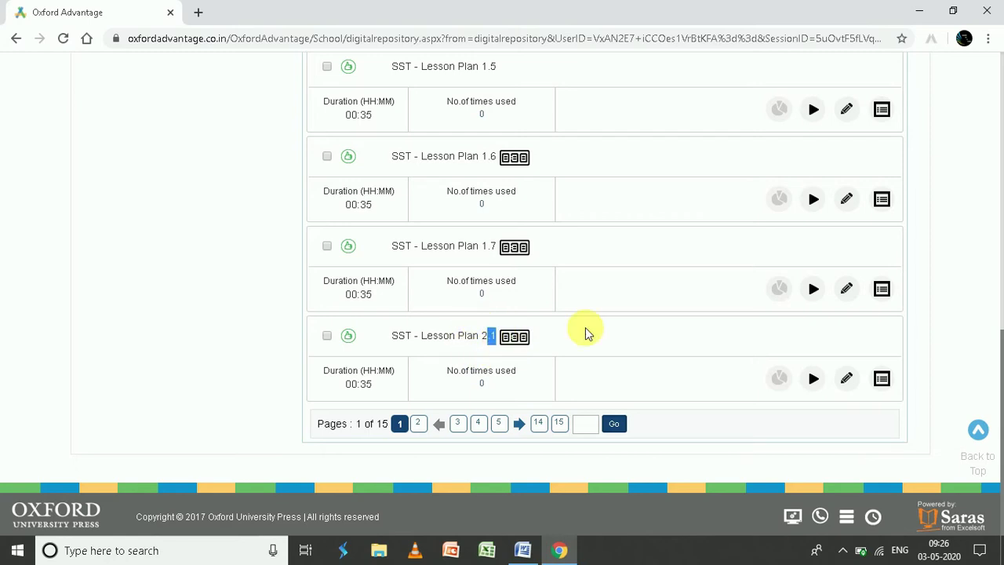
scroll(583, 337, "up", 8)
scroll(569, 351, "down", 2)
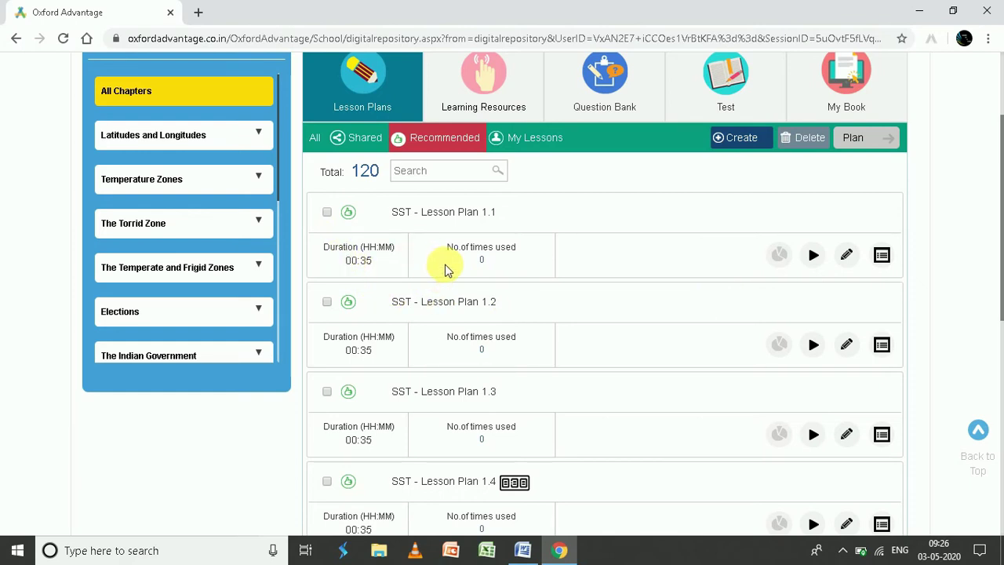
Highlight the number of times used for SST - Lesson Plan 1.1 to examine it
left_click_drag(506, 250, 456, 259)
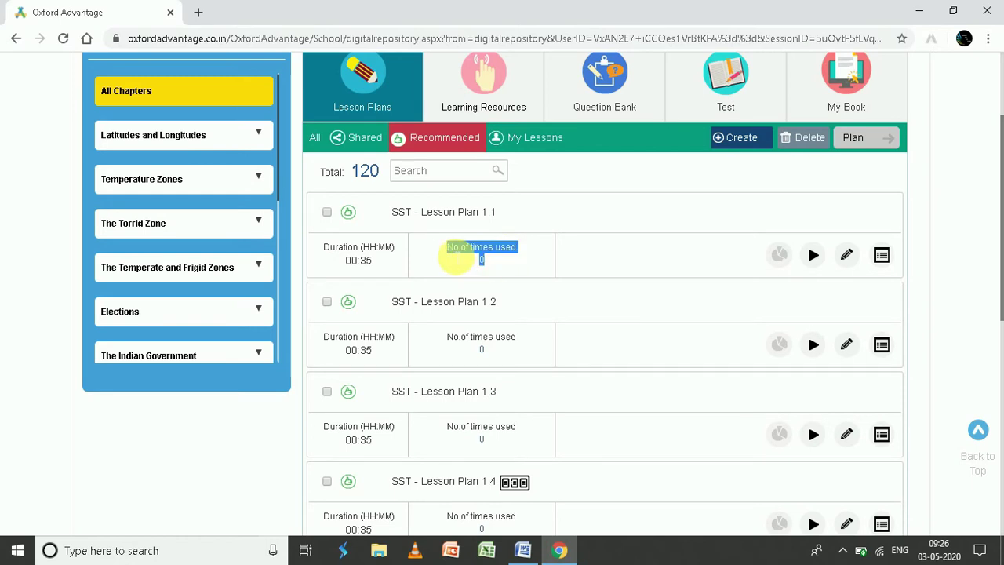
left_click(481, 266)
left_click(487, 266)
left_click_drag(491, 265, 480, 263)
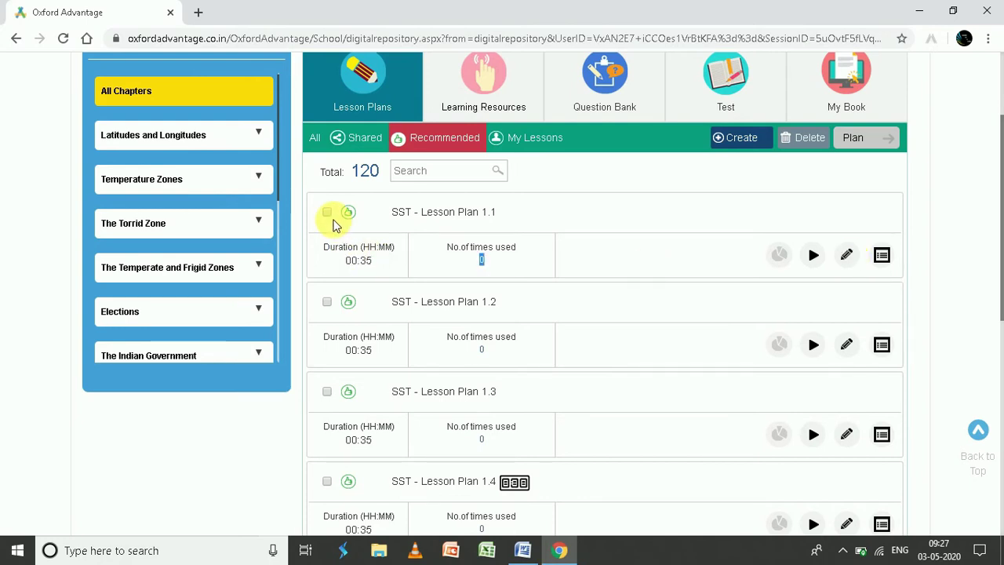
Select SST - Lesson Plan 1.1 in the recommended list and clear the text highlight
left_click(326, 218)
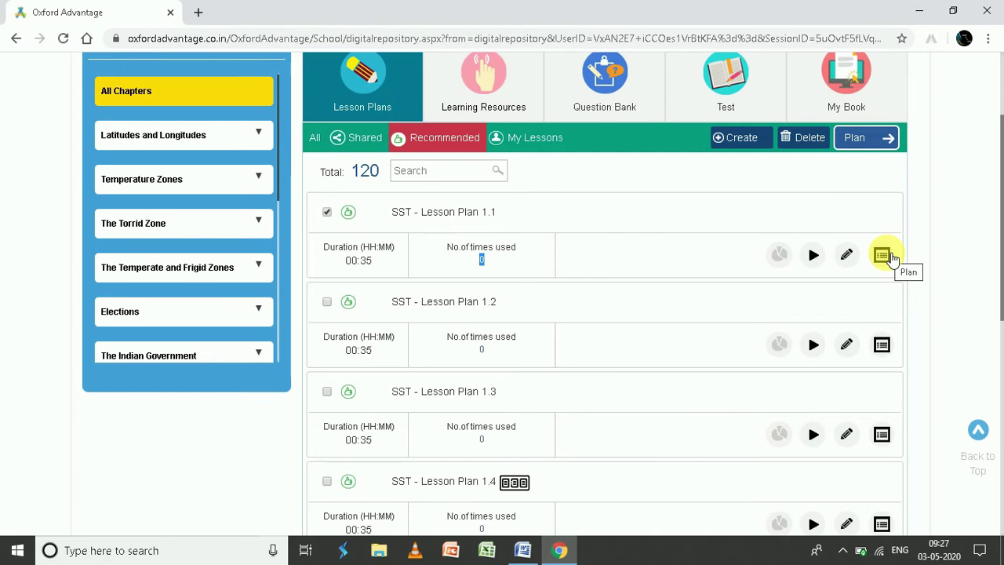
left_click(634, 274)
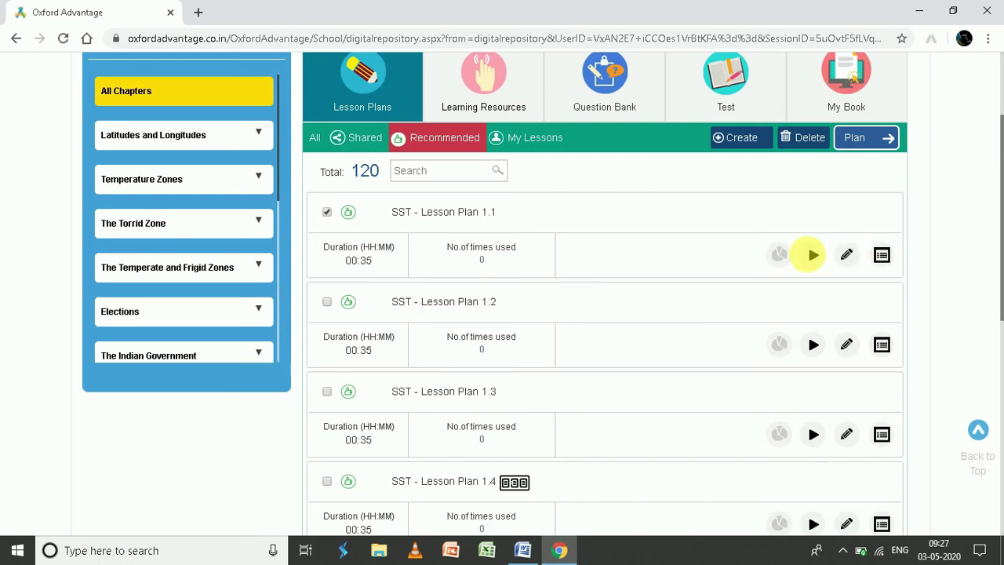
Play SST - Lesson Plan 1.1 and examine the activities and table in its Warm Up section
left_click(812, 255)
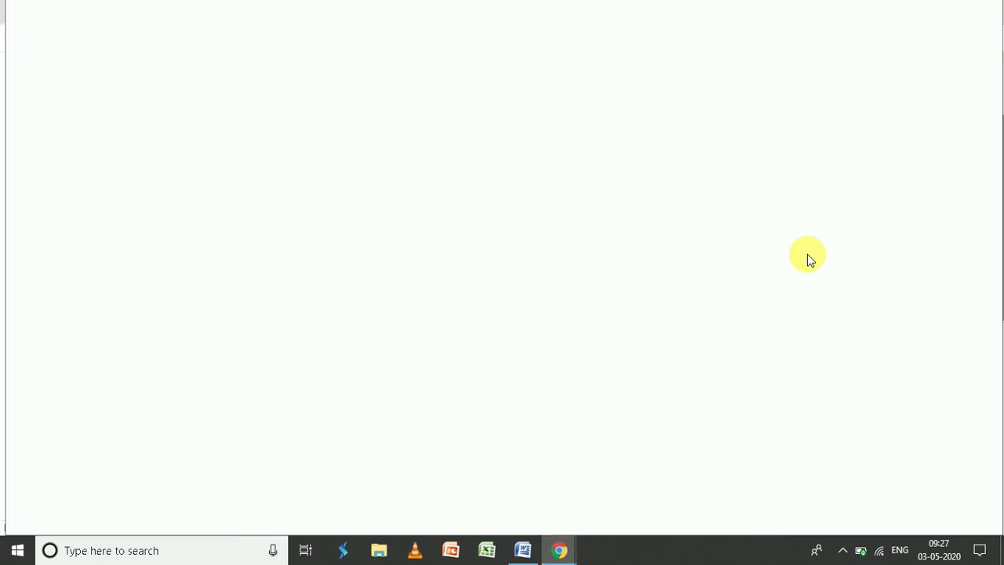
scroll(708, 382, "down", 5)
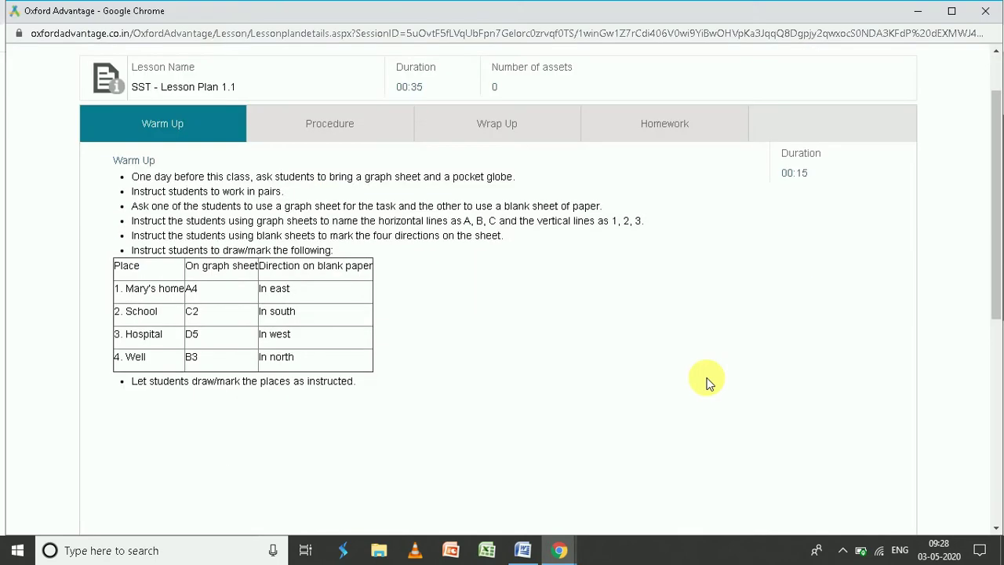
scroll(708, 382, "down", 3)
scroll(708, 382, "up", 10)
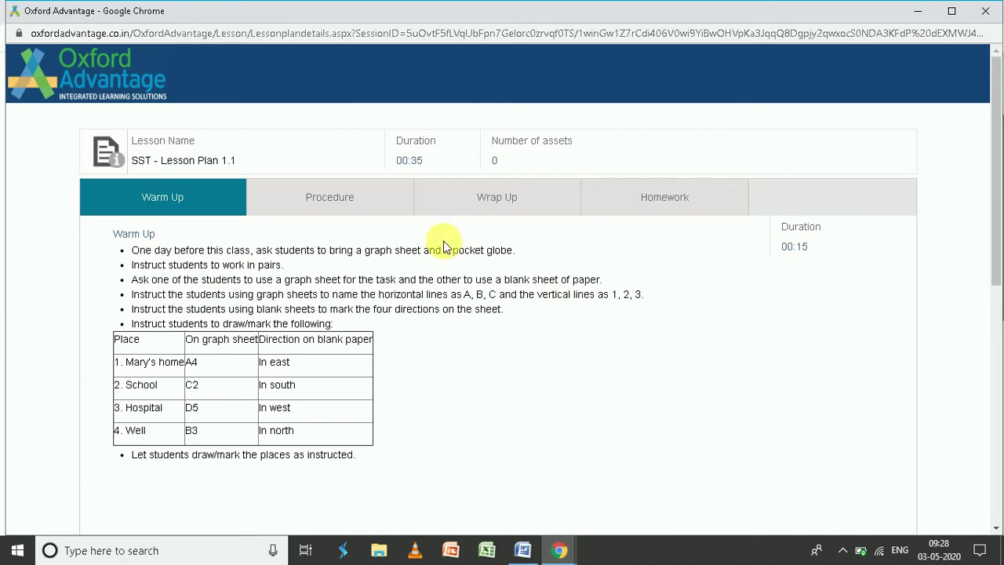
Examine the Procedure section of the lesson plan, checking back once against the Warm Up section
left_click(333, 192)
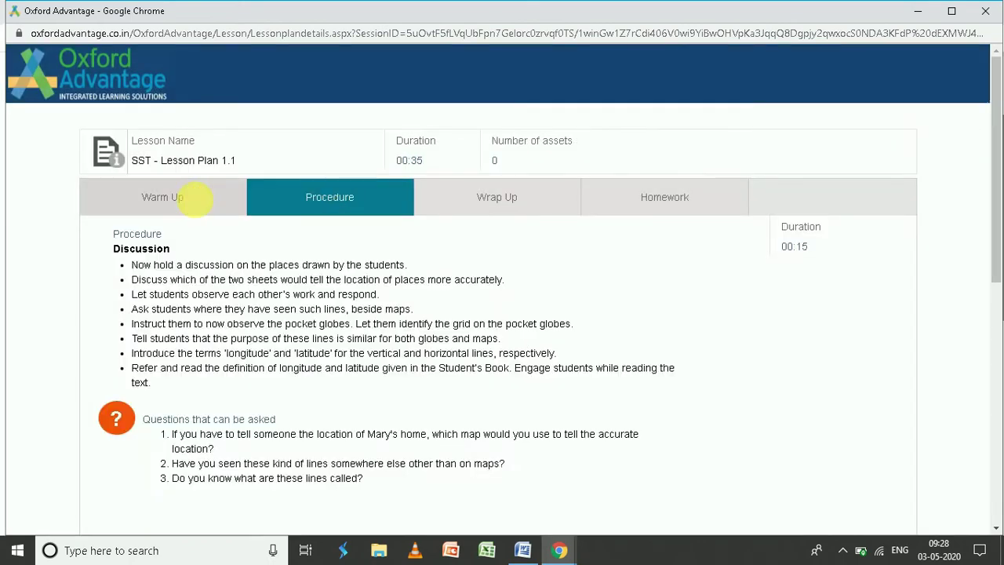
left_click(194, 199)
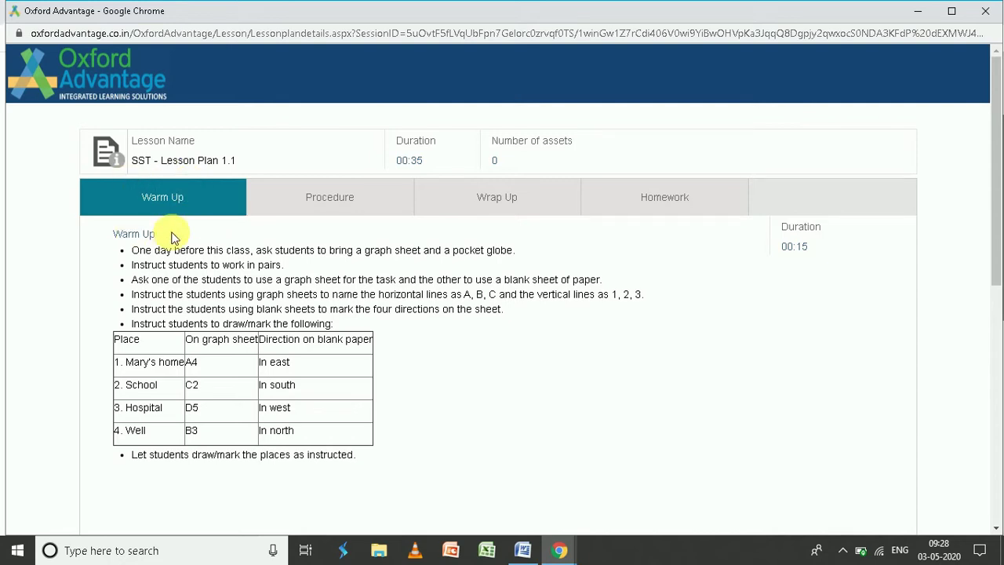
left_click(331, 216)
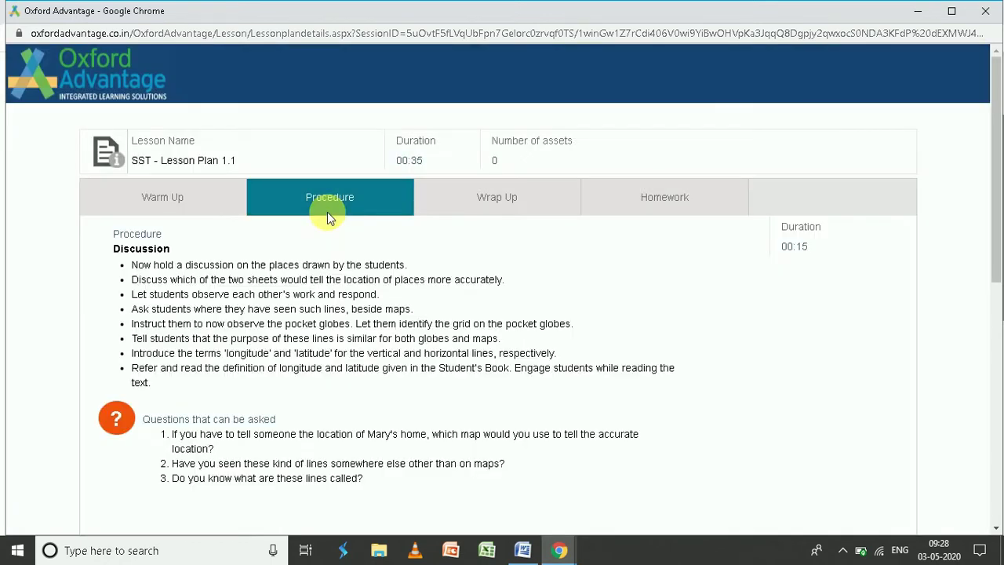
scroll(348, 281, "down", 1)
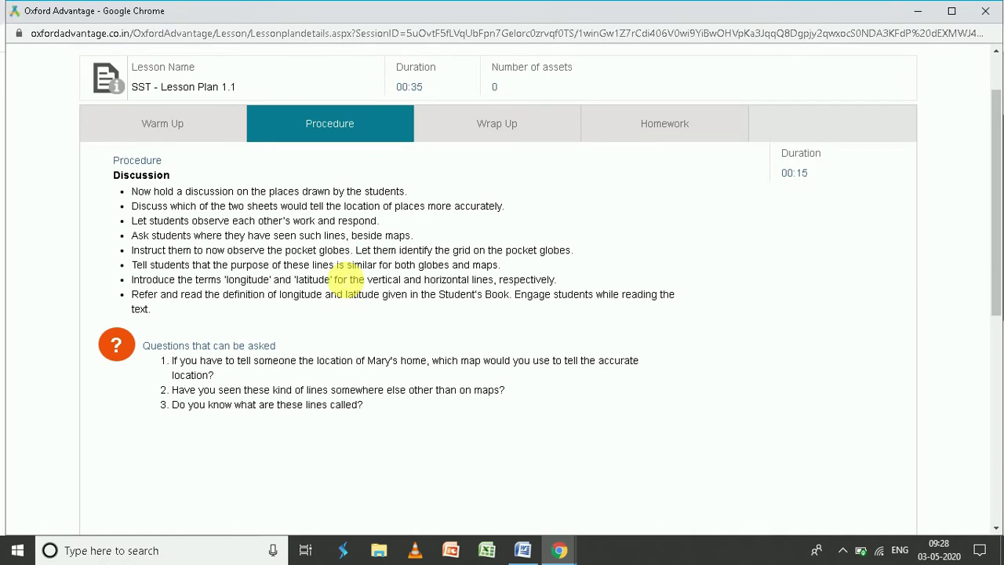
Show the Wrap Up section and highlight its Let's Go text to examine it
left_click(529, 132)
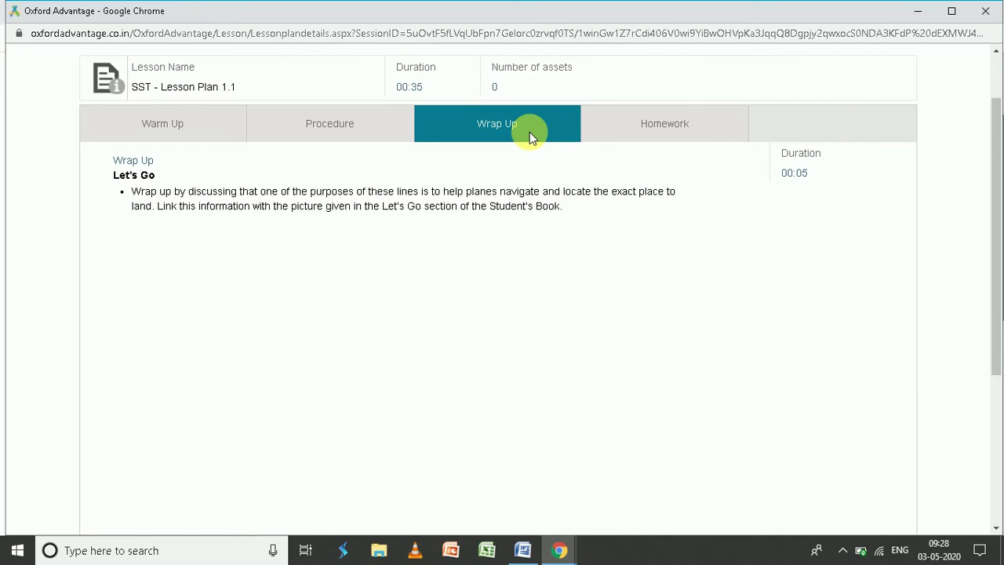
left_click_drag(534, 206, 482, 202)
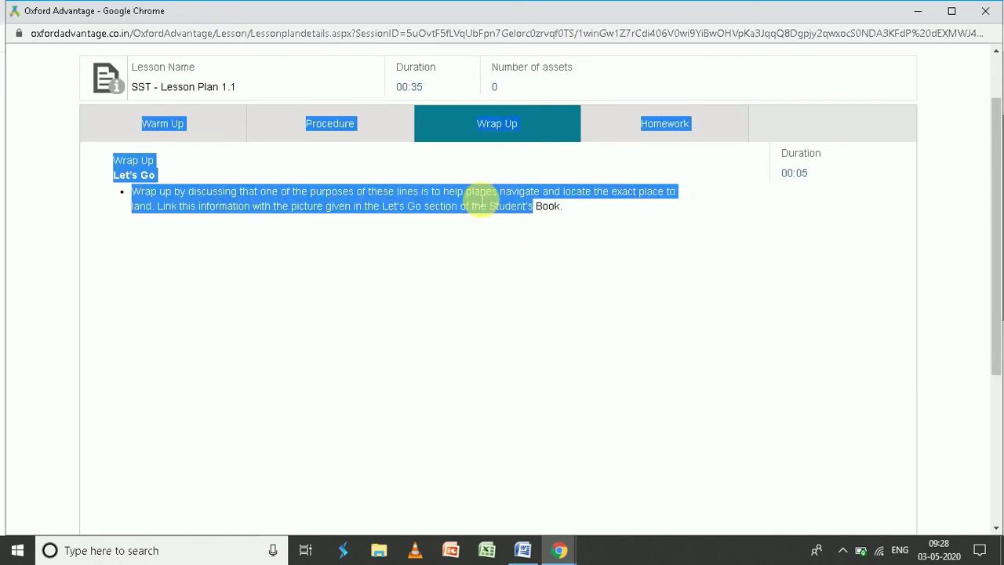
left_click(590, 212)
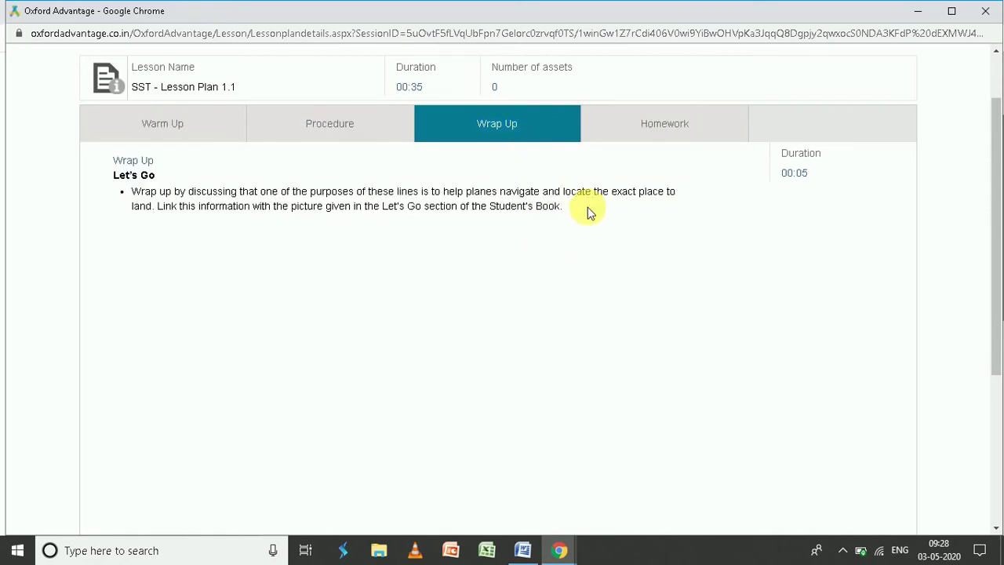
Show the Homework section and highlight its instruction to examine it
left_click(667, 132)
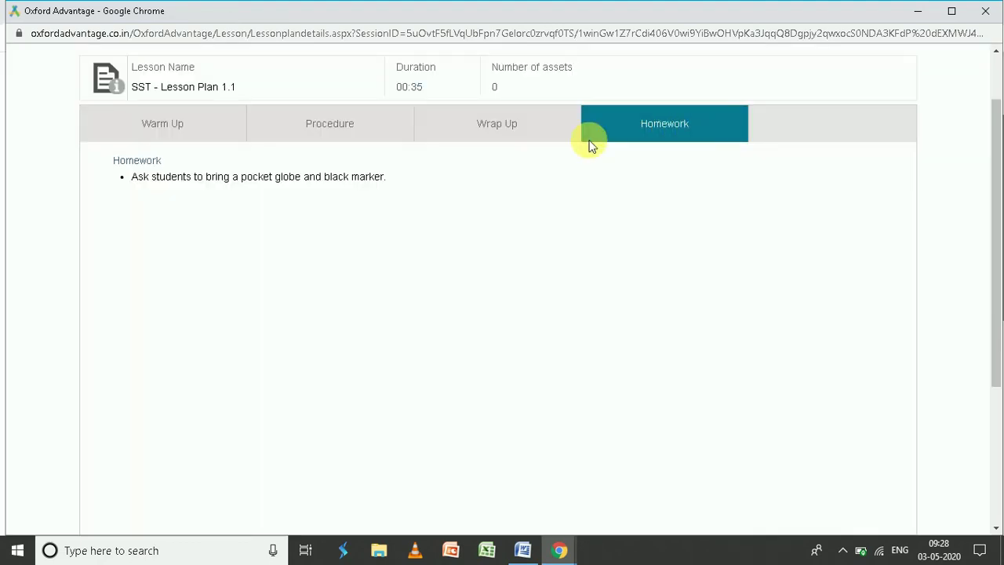
left_click(138, 182)
left_click_drag(138, 182, 410, 186)
left_click(406, 183)
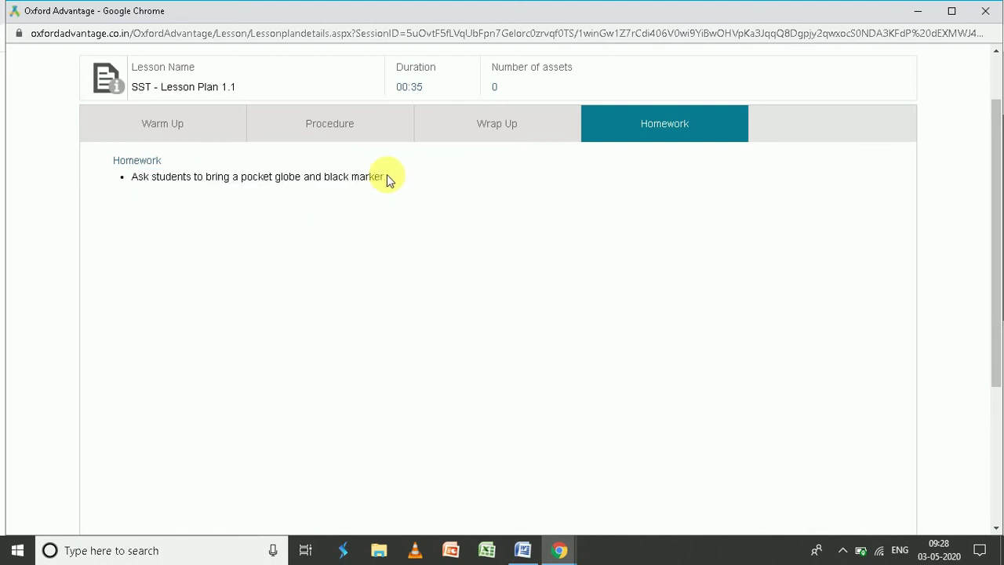
triple_click(386, 177)
Compare the durations given for the Warm Up, Procedure and Wrap Up sections
left_click(175, 123)
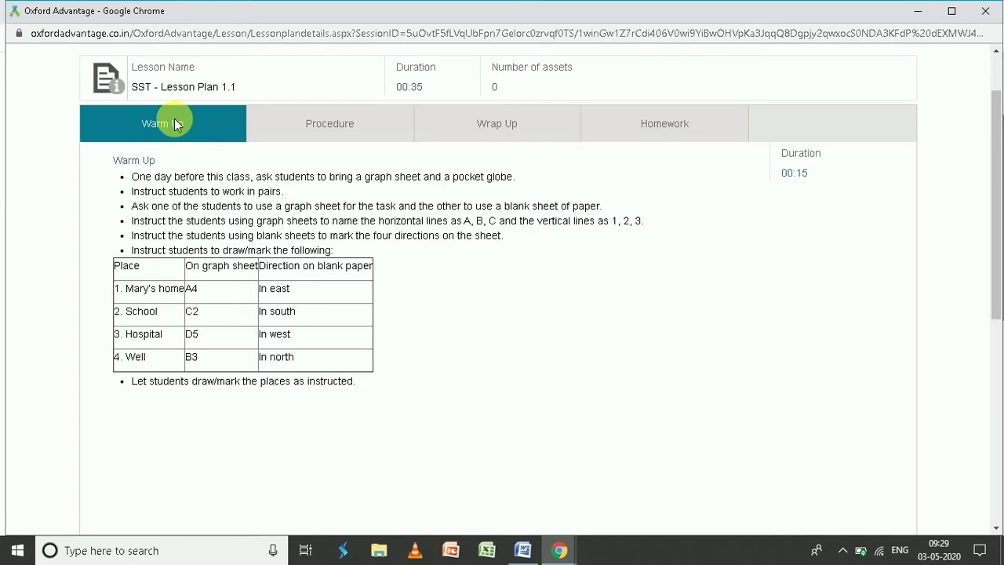
left_click_drag(812, 174, 764, 172)
left_click(343, 133)
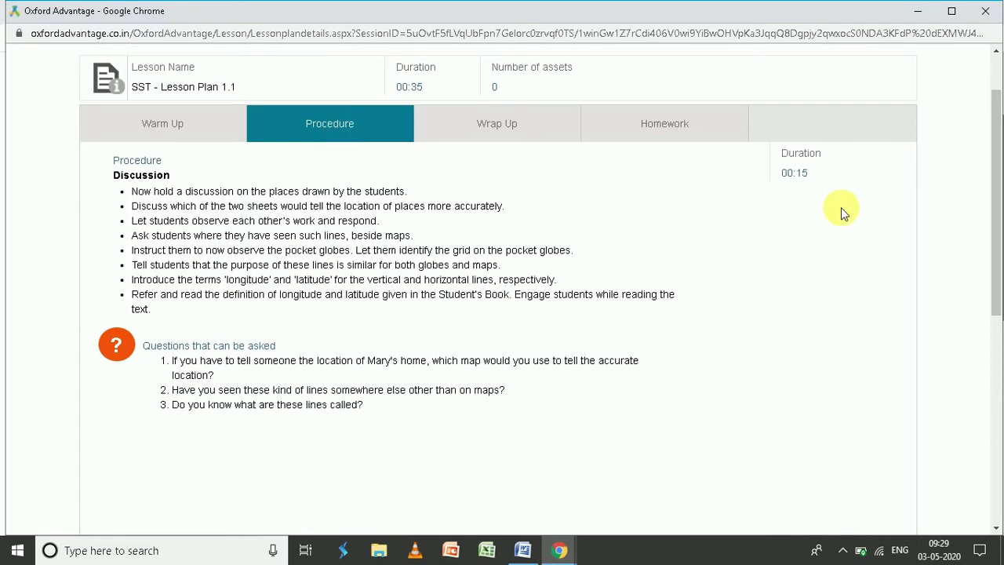
left_click(507, 132)
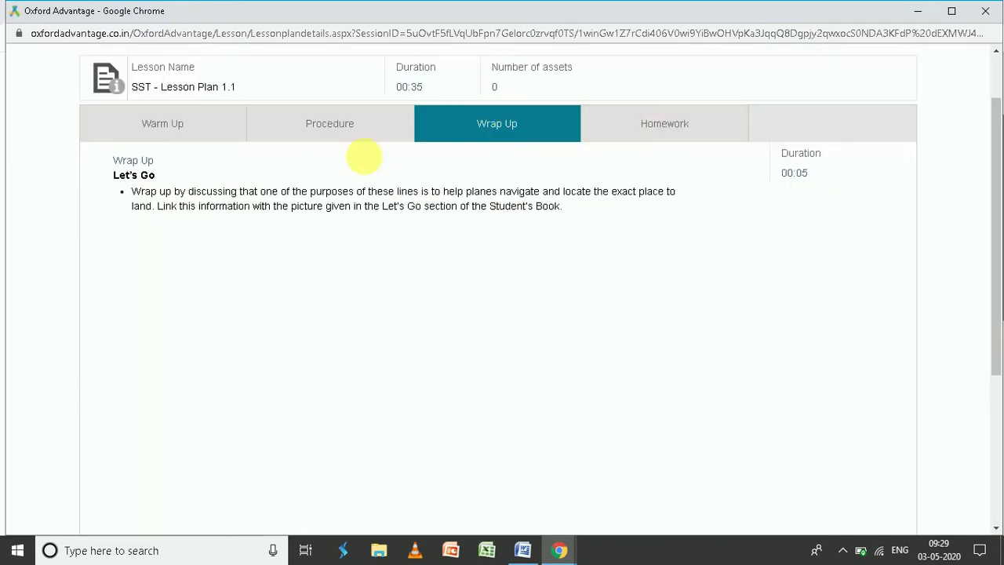
left_click(313, 127)
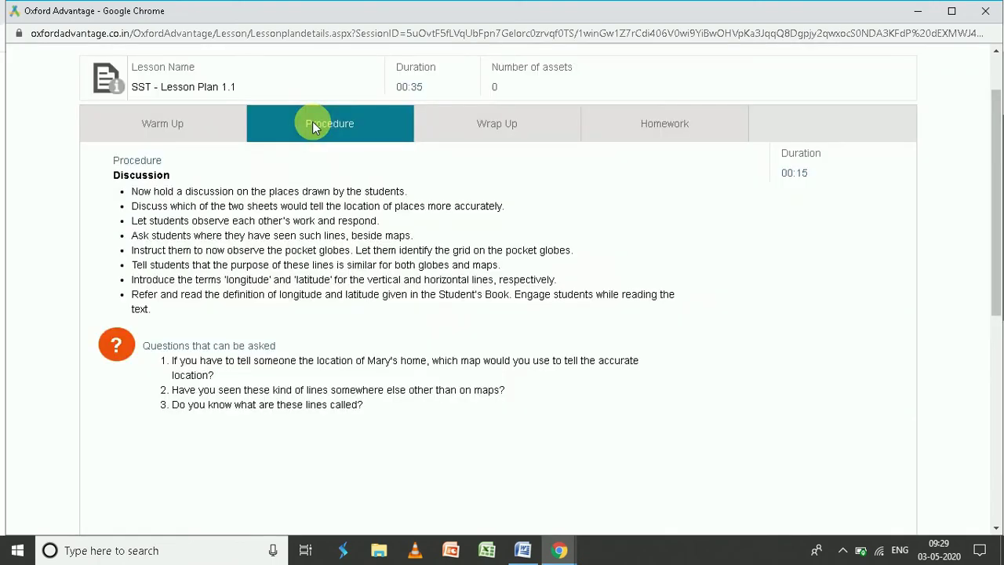
Check the lesson name above the Warm Up section and close the lesson plan window
scroll(439, 231, "up", 2)
left_click(157, 197)
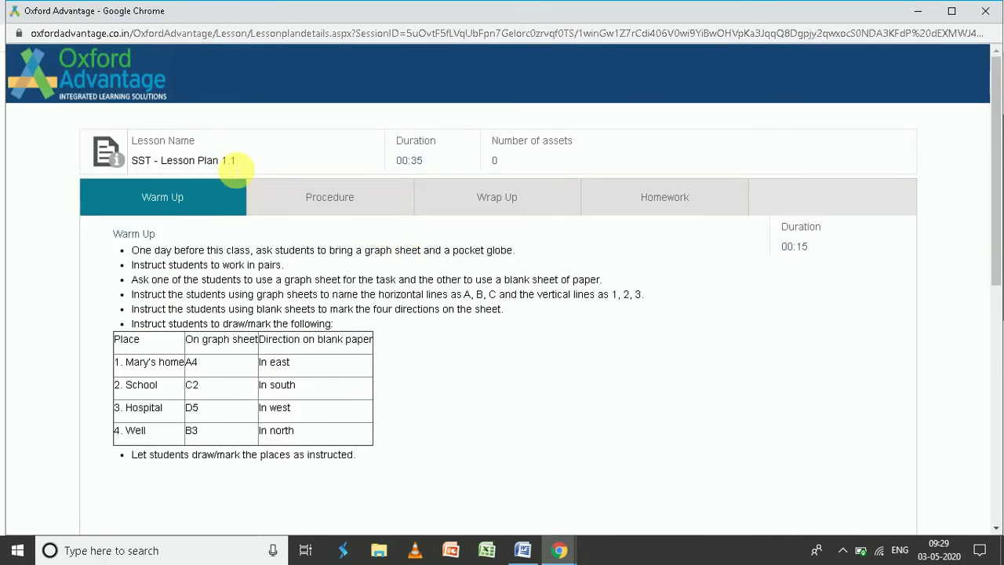
left_click_drag(228, 160, 235, 160)
left_click(986, 11)
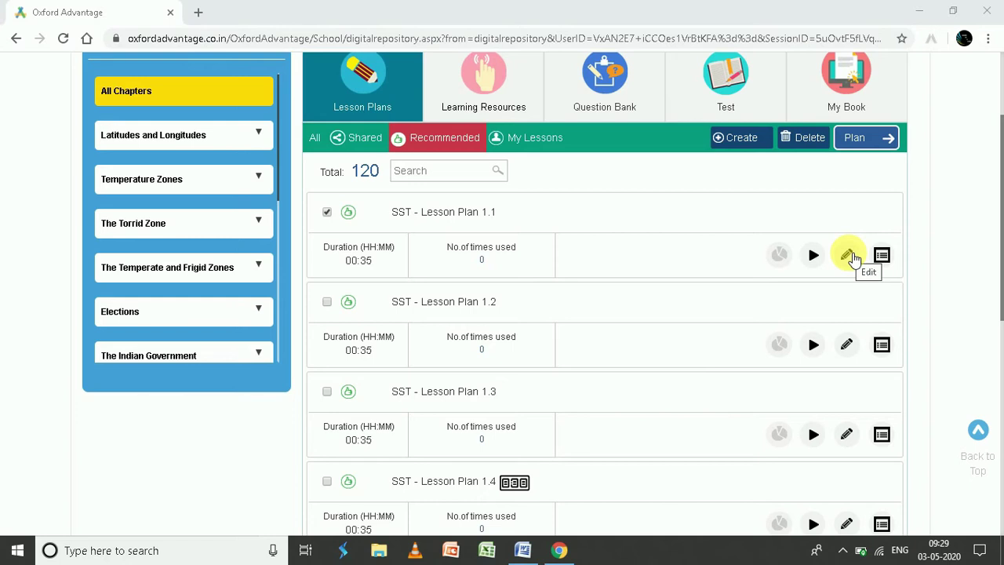
Open SST - Lesson Plan 1.1 for editing and look through its lesson details form
left_click(853, 257)
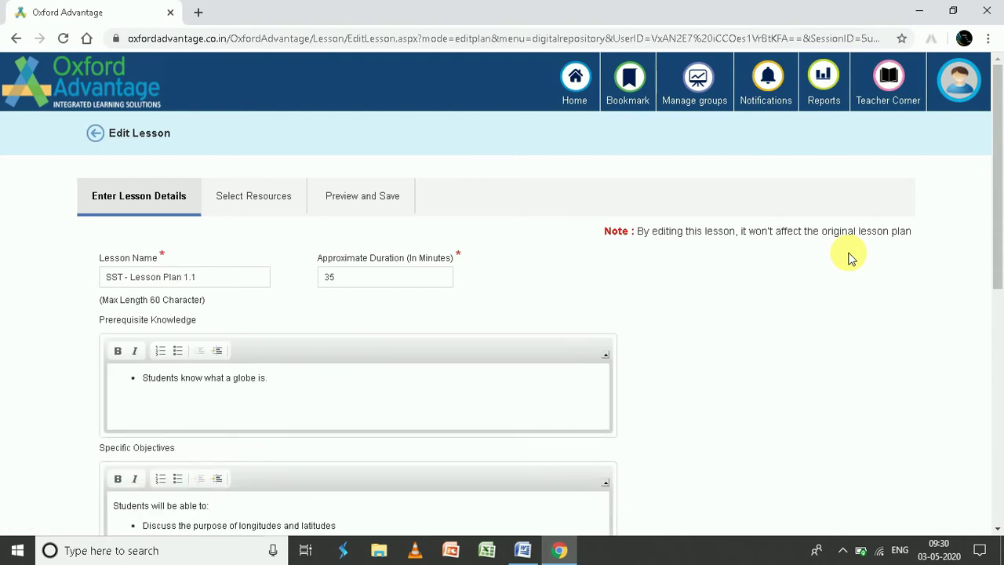
scroll(851, 259, "down", 2)
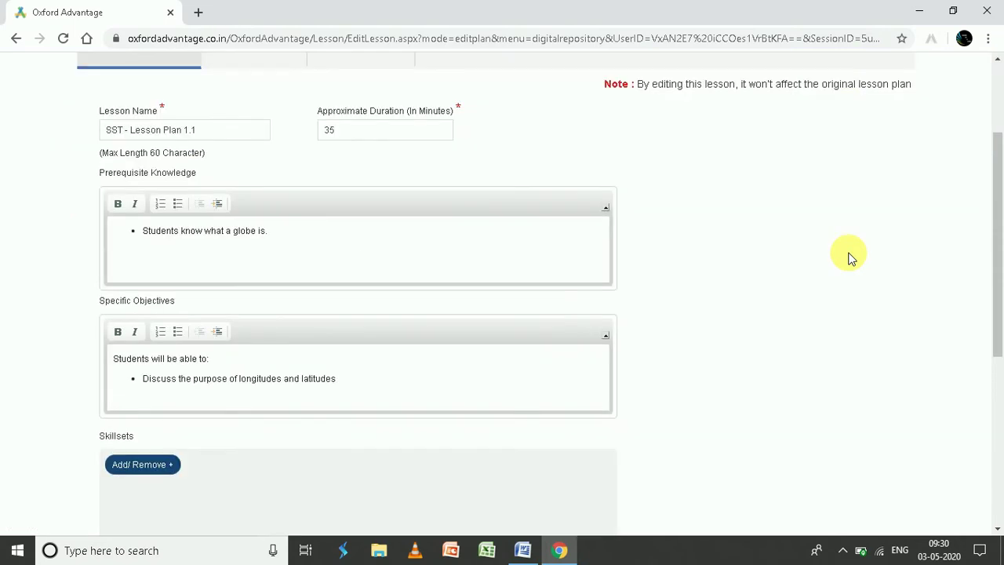
scroll(851, 259, "down", 3)
scroll(851, 259, "up", 3)
scroll(851, 258, "up", 2)
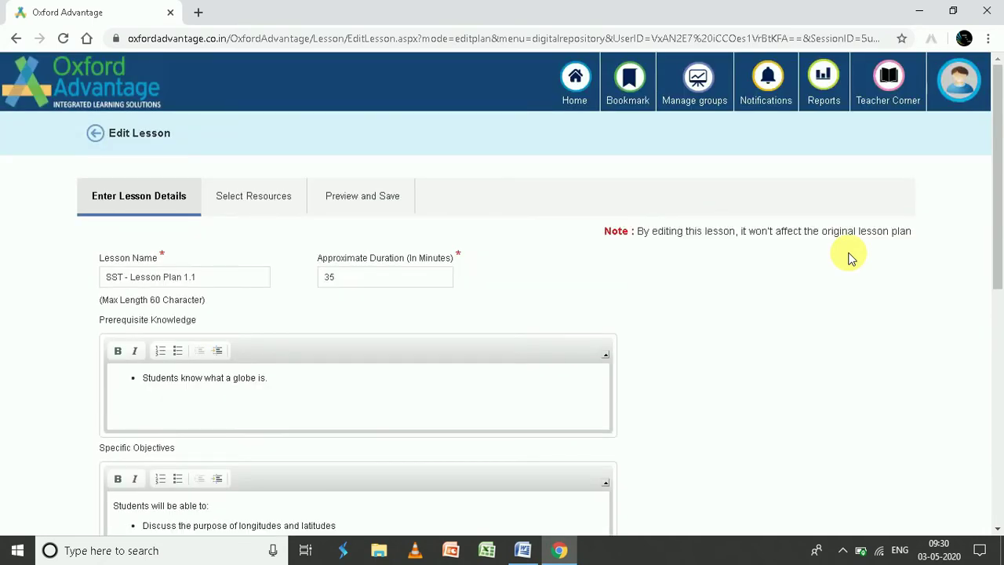
scroll(849, 259, "down", 2)
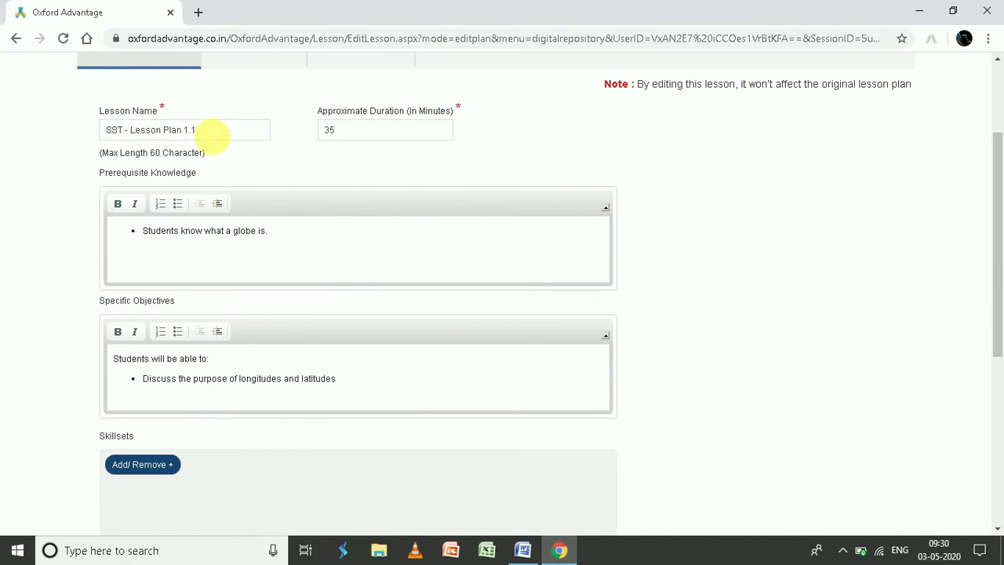
scroll(181, 137, "up", 1)
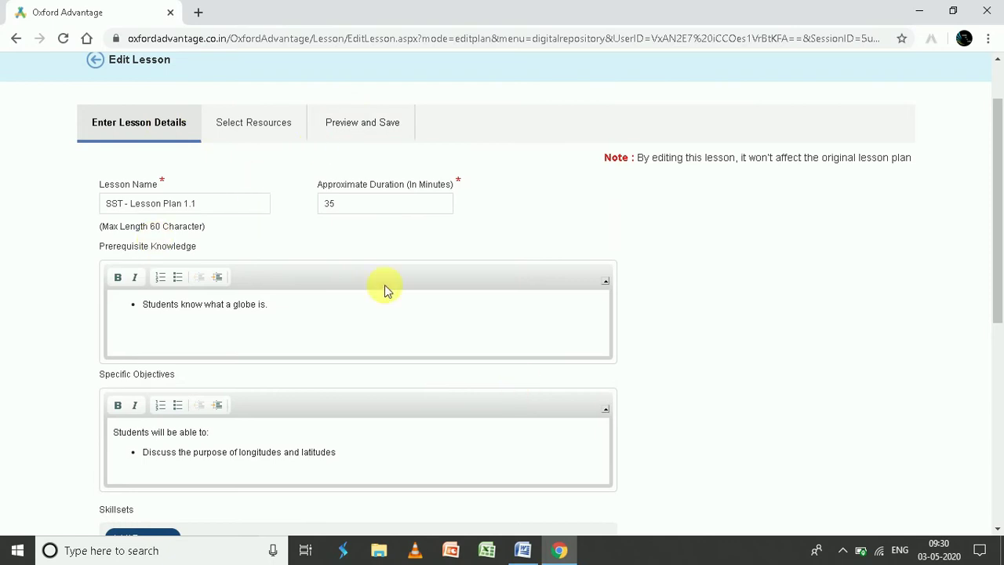
Highlight the note about editing the lesson and review the fields of the lesson details form
left_click_drag(637, 159, 912, 165)
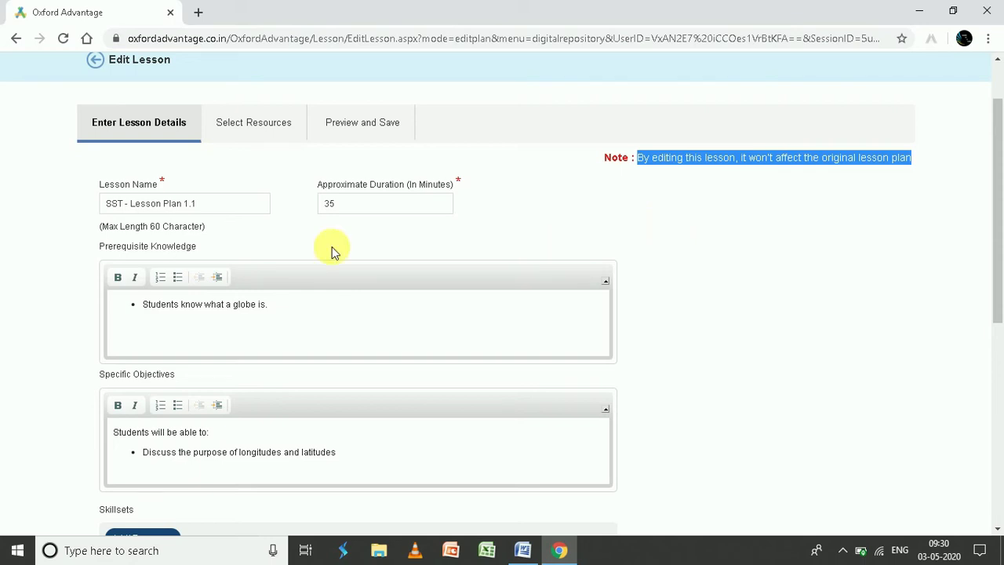
scroll(219, 227, "down", 4)
scroll(218, 260, "up", 5)
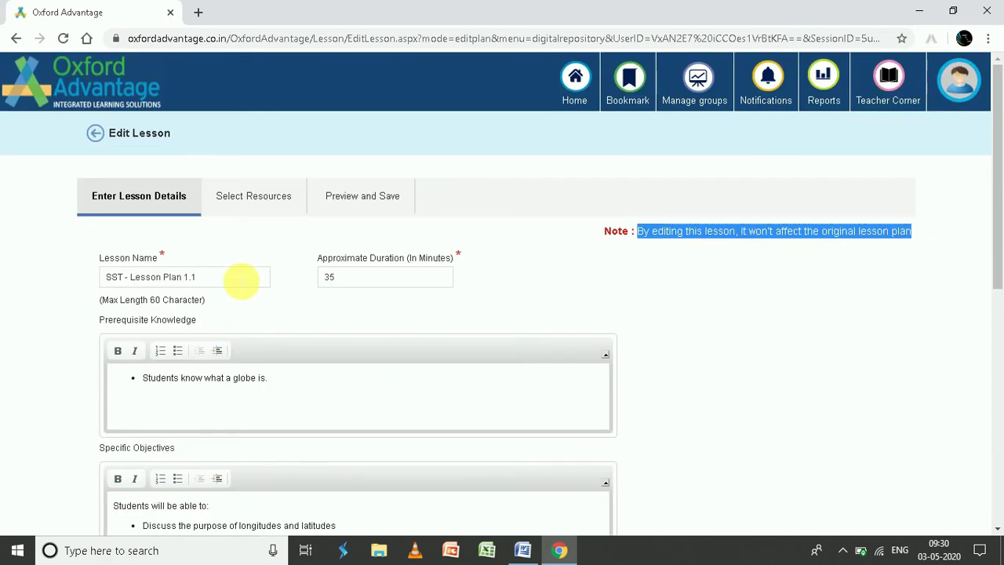
scroll(206, 338, "down", 4)
scroll(205, 341, "up", 3)
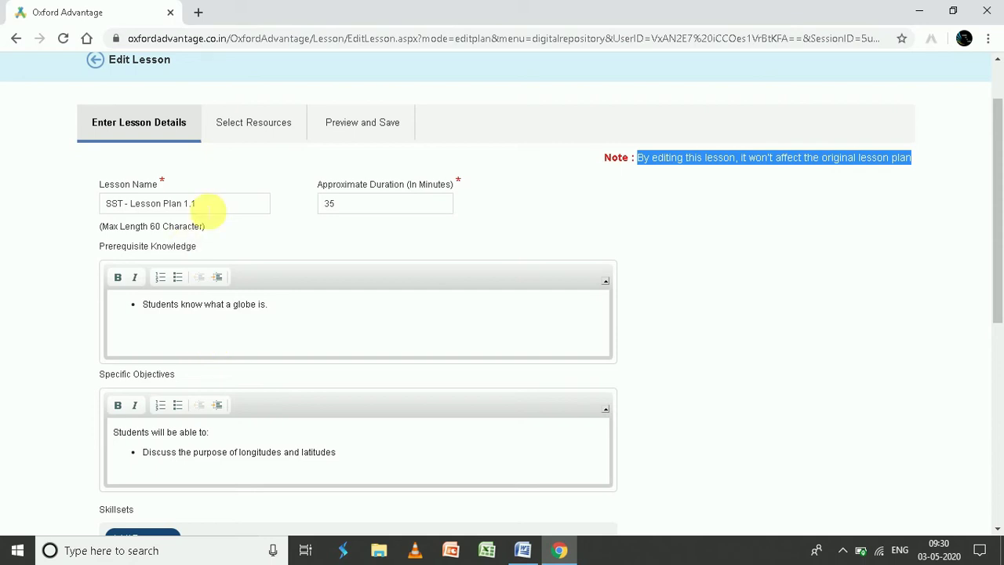
Change the lesson name to "SST - Lesson Plan CHAPTER 1"
left_click(197, 204)
double_click(190, 205)
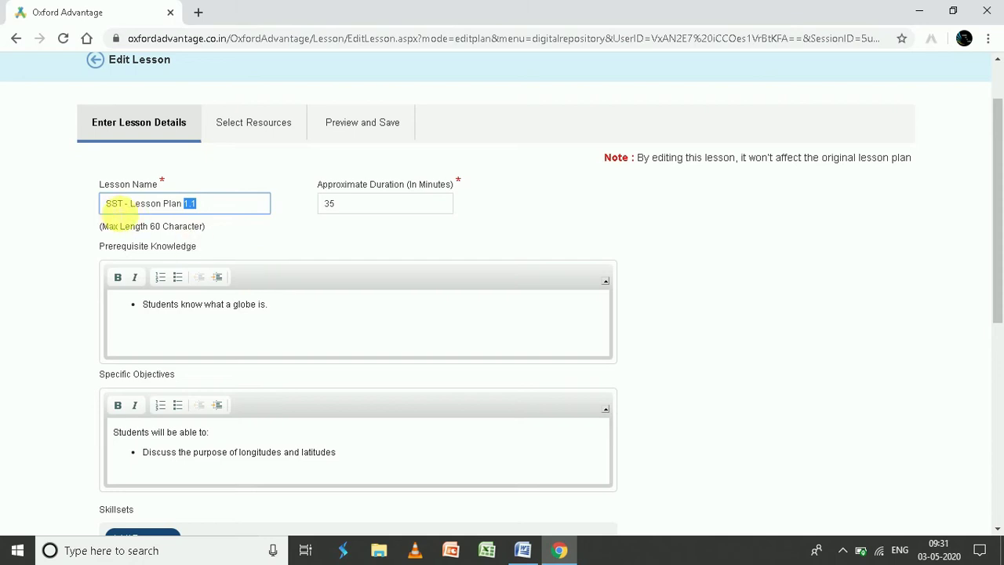
type("CHAPTER 1")
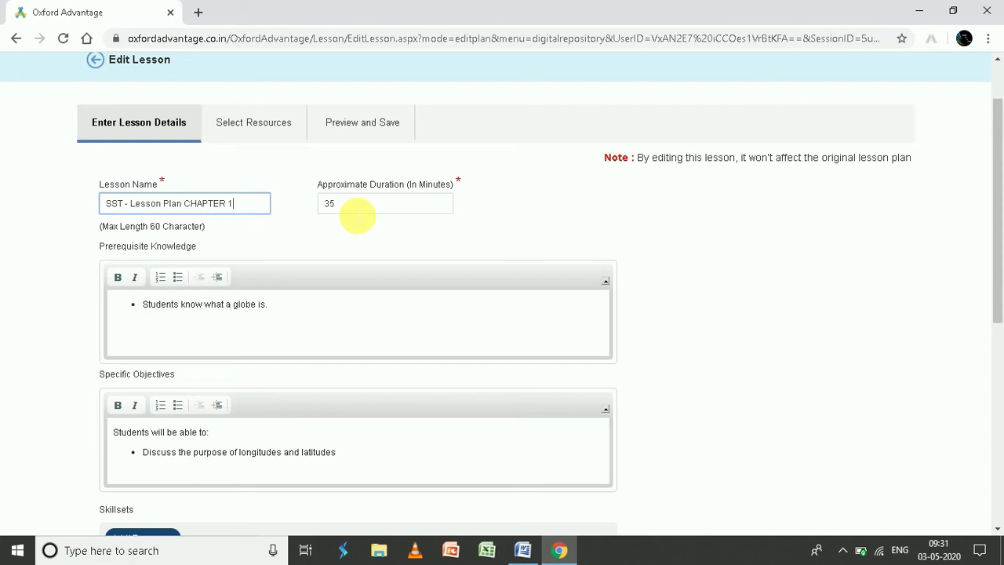
Add the bullet "Do you know what is a Globe?" below the existing one in Prerequisite Knowledge
scroll(356, 216, "down", 2)
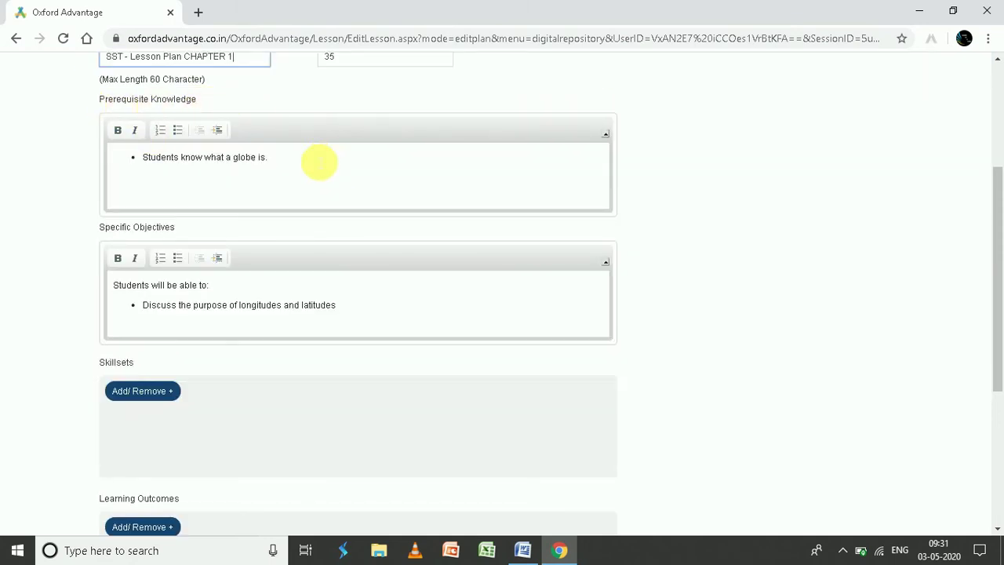
left_click(319, 163)
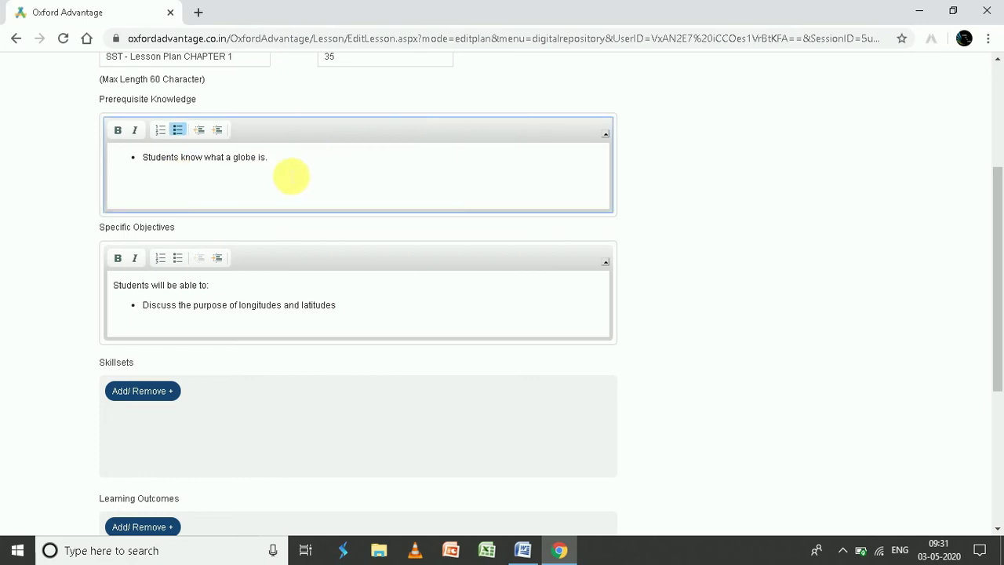
key("Return")
type("Do hyou")
key("BackSpace")
key("BackSpace")
key("BackSpace")
key("BackSpace")
type("you know what is a Globe?")
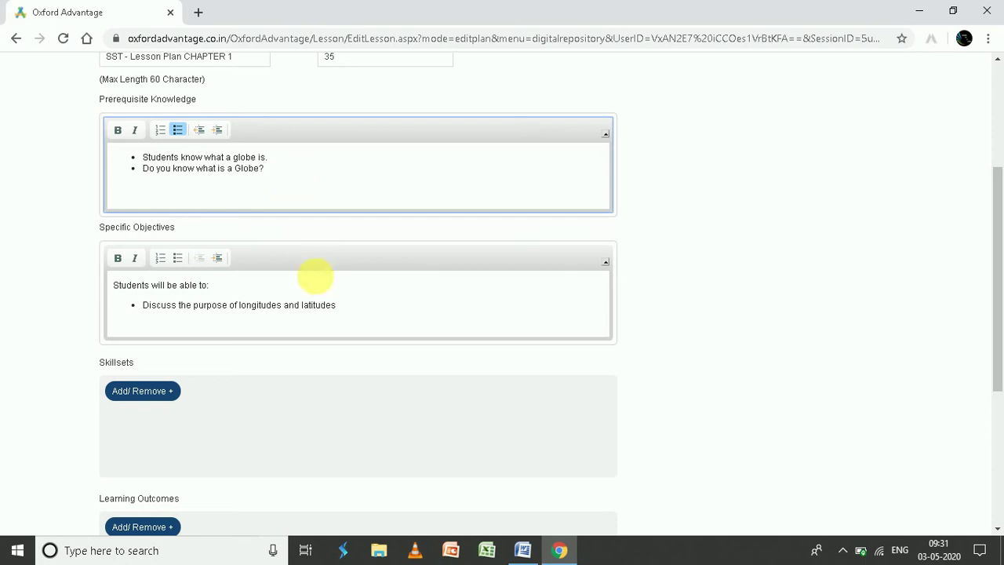
Add an empty bullet below the longitudes and latitudes item in Specific Objectives
left_click(363, 308)
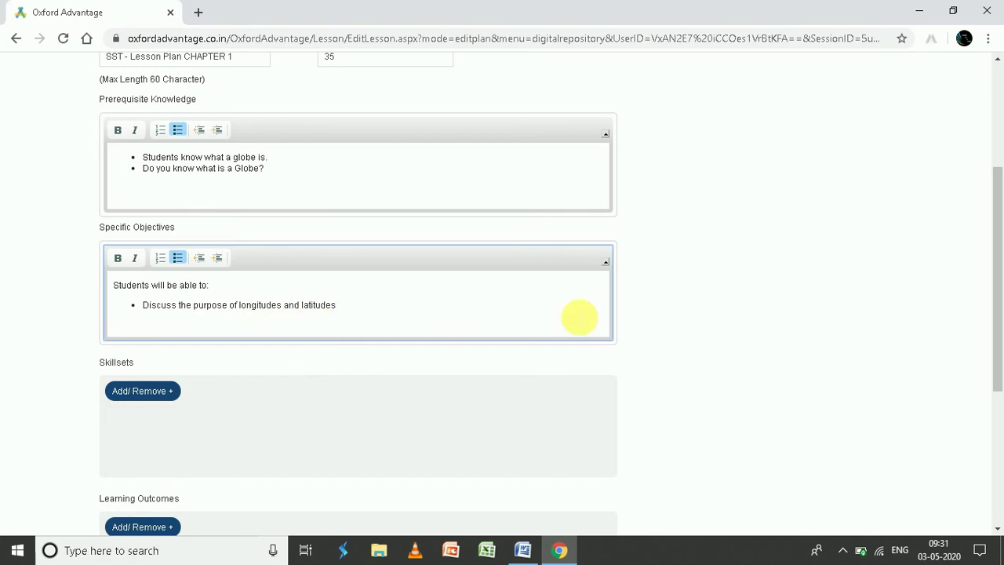
double_click(271, 305)
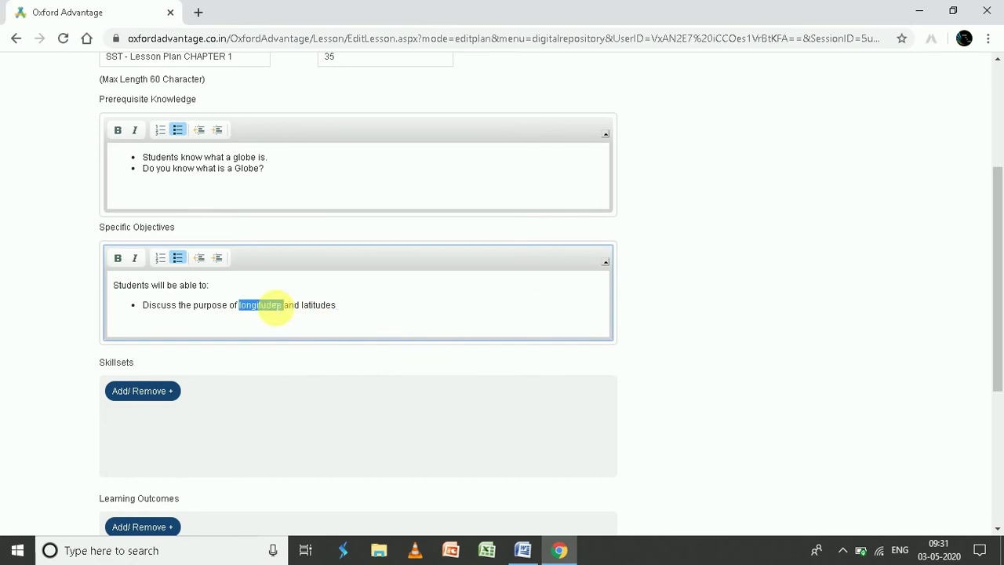
left_click(353, 311)
key("Return")
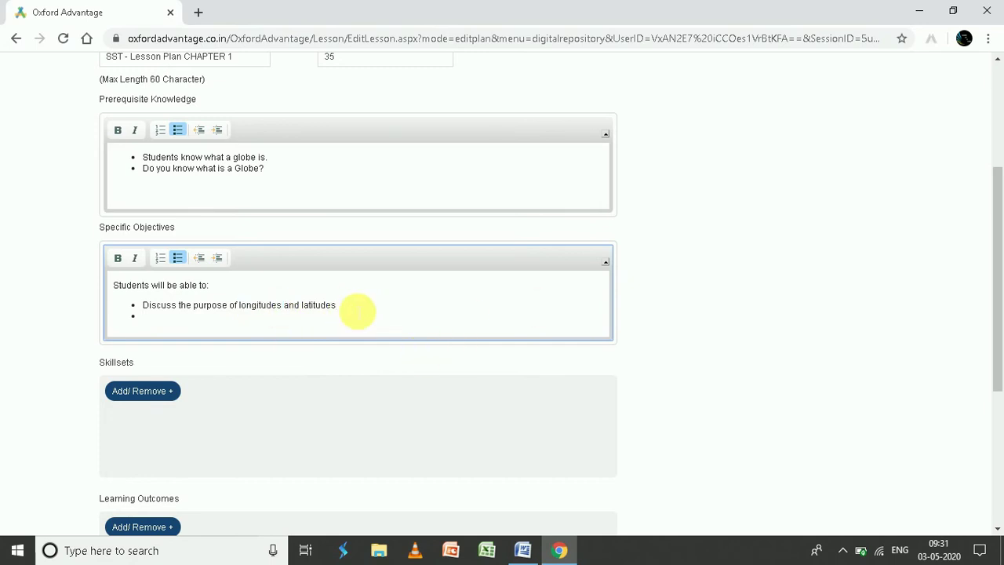
scroll(345, 311, "up", 2)
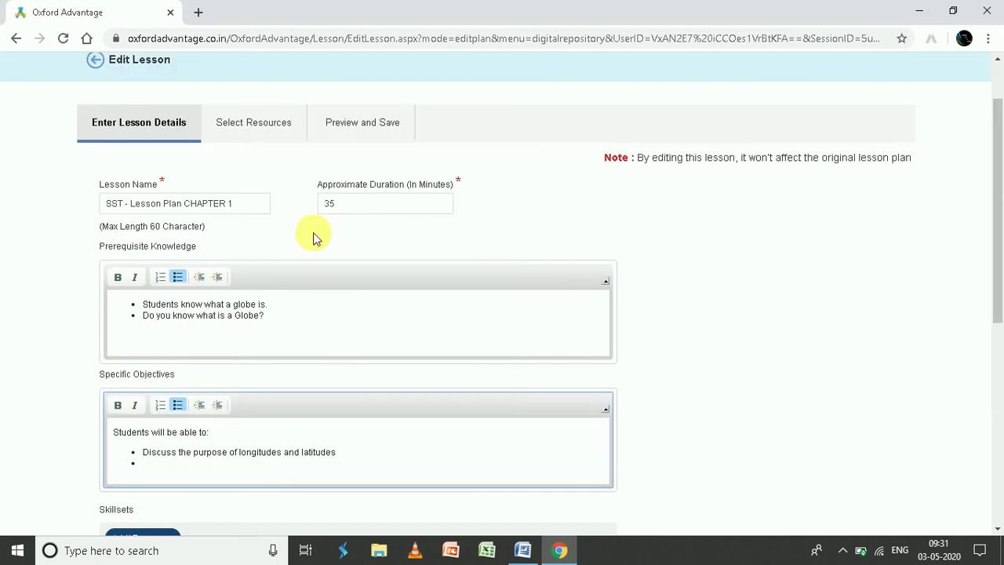
Set the approximate duration to 40 minutes and fill the empty Specific Objectives bullet with "Characteristics of longitudes."
left_click_drag(370, 202, 286, 212)
type("40")
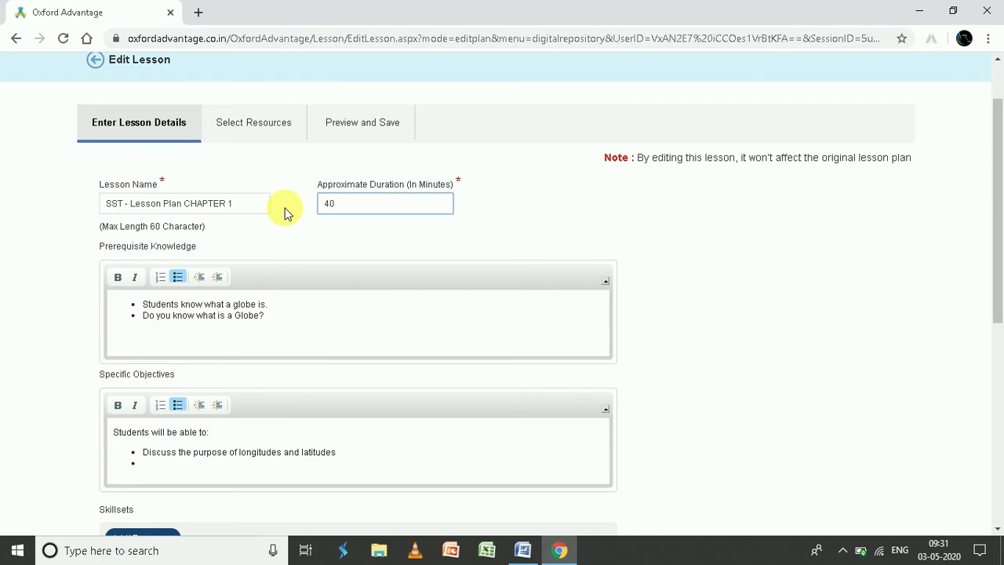
scroll(286, 212, "down", 2)
left_click(162, 328)
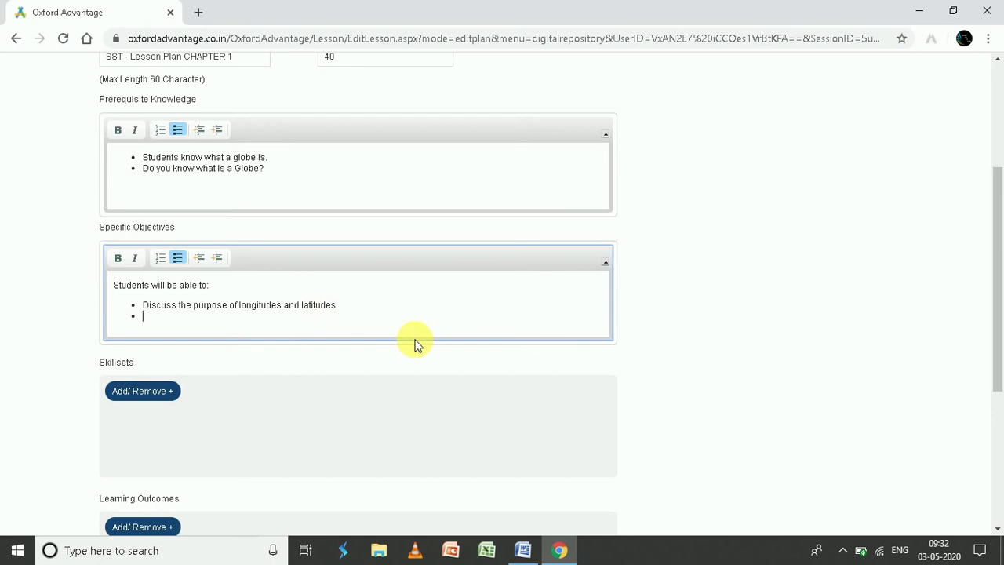
type("Disc")
key("BackSpace")
key("BackSpace")
key("BackSpace")
key("BackSpace")
type("Characteristics of longitudes")
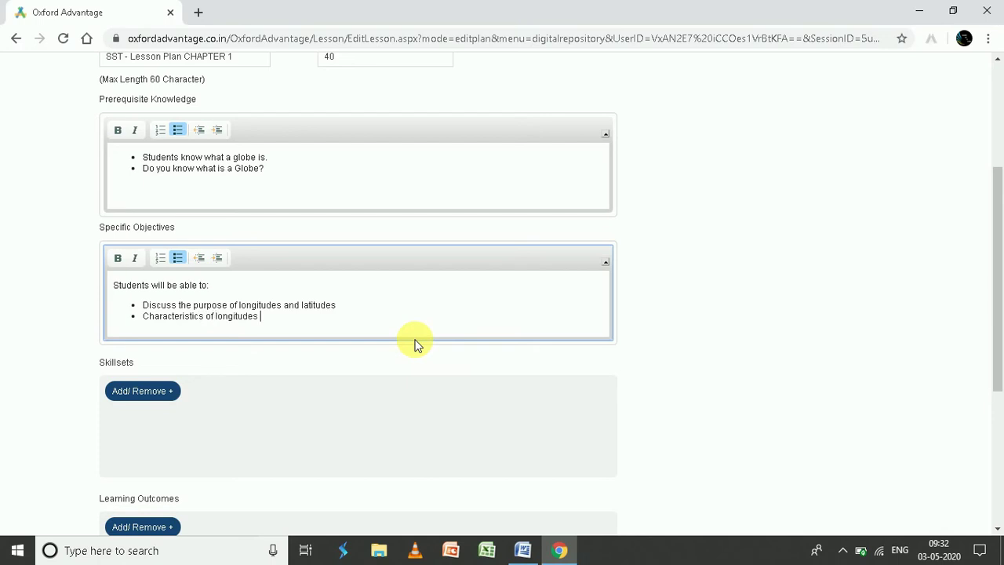
type(".")
Browse the list of available skillsets, close it without selecting any, and highlight the Skillsets heading
scroll(416, 345, "down", 2)
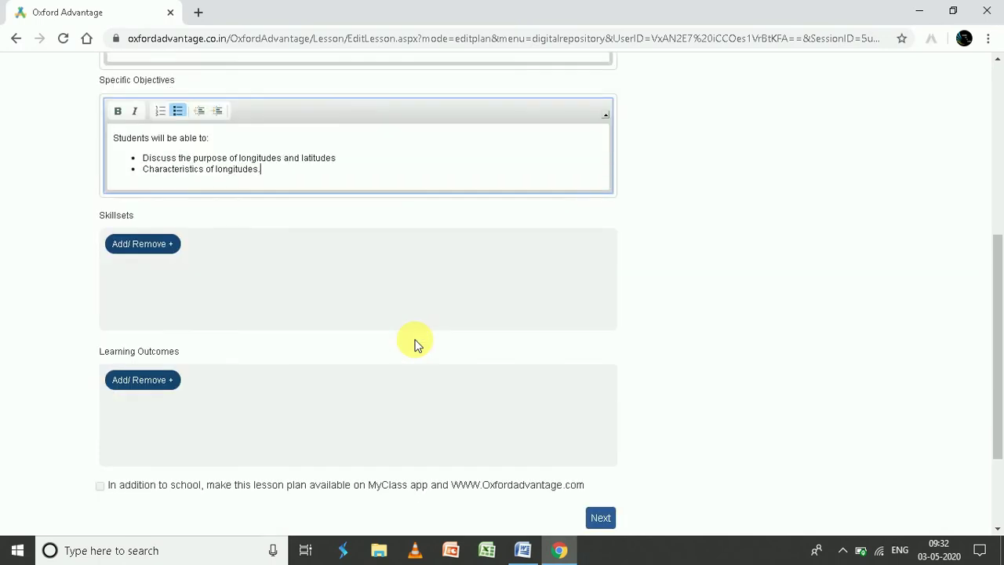
left_click(170, 256)
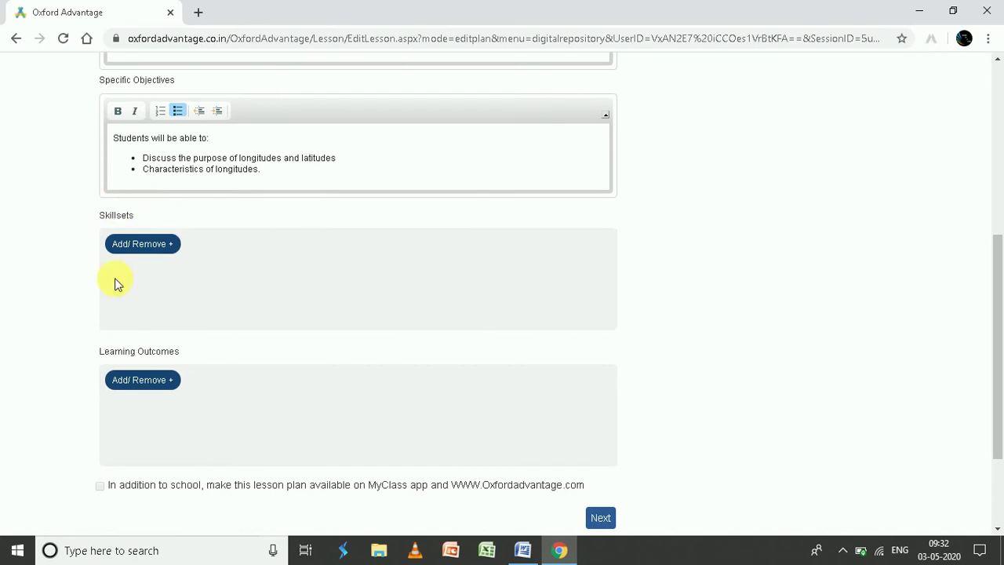
left_click(164, 247)
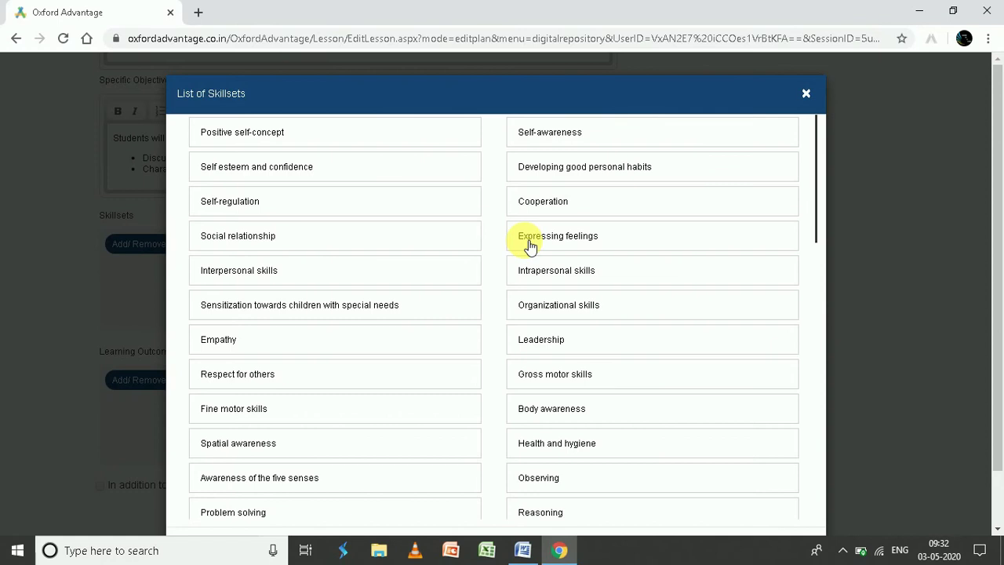
scroll(528, 243, "down", 2)
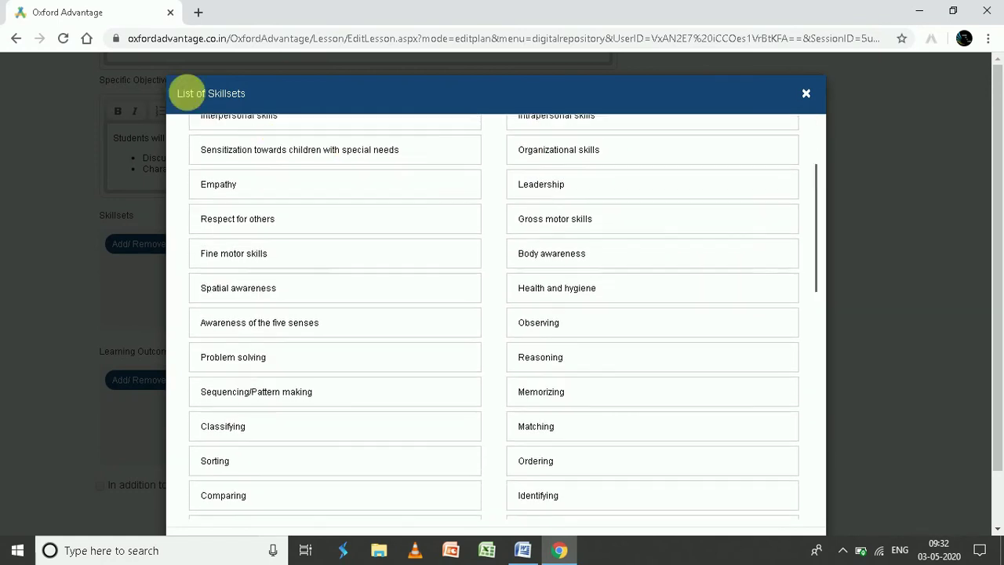
scroll(431, 226, "down", 3)
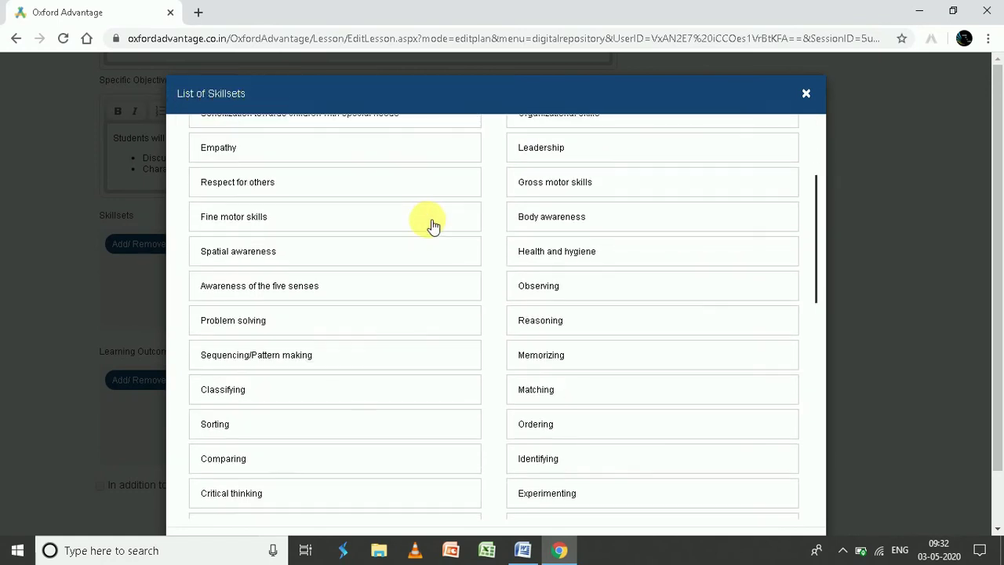
scroll(433, 226, "down", 2)
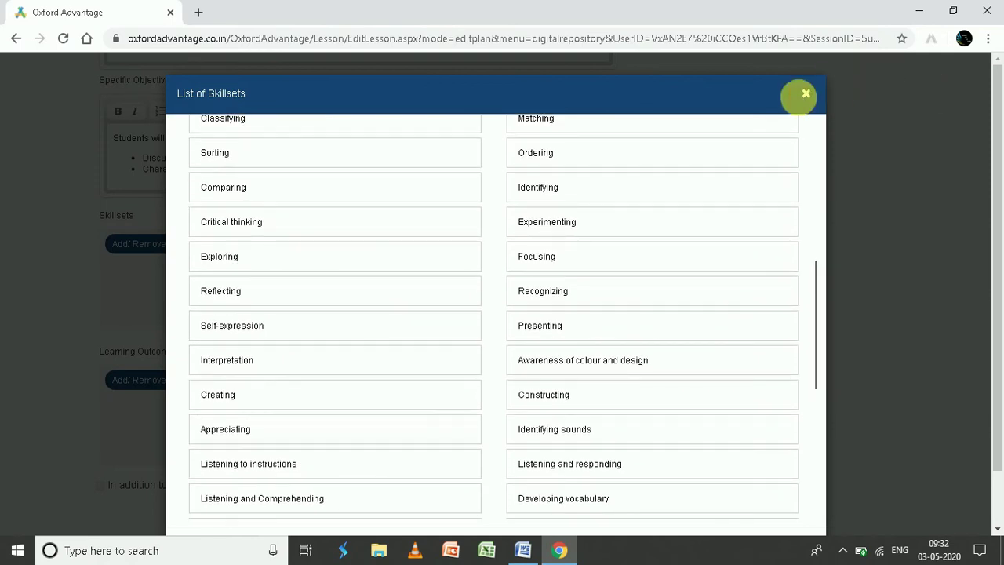
left_click(807, 94)
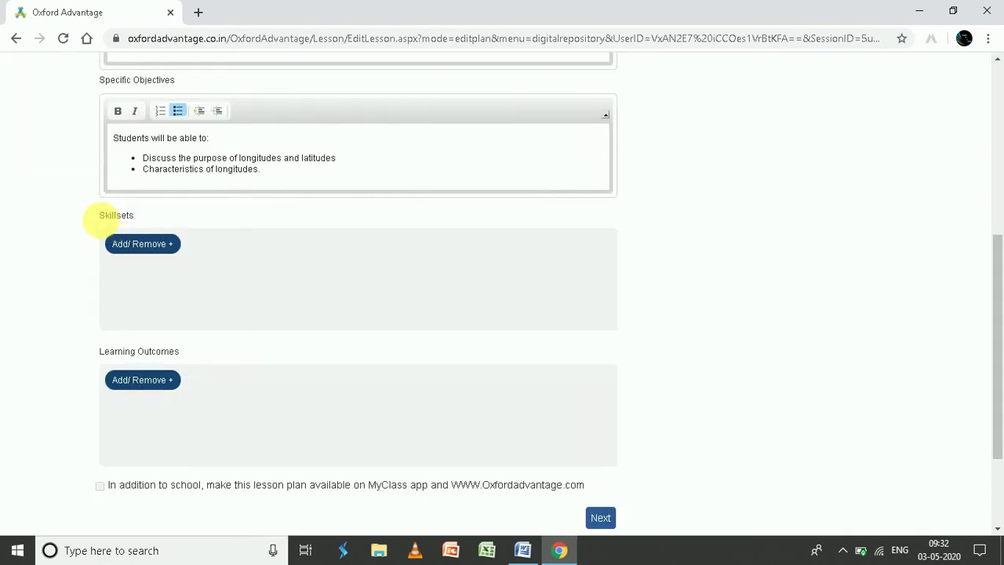
left_click_drag(96, 216, 134, 219)
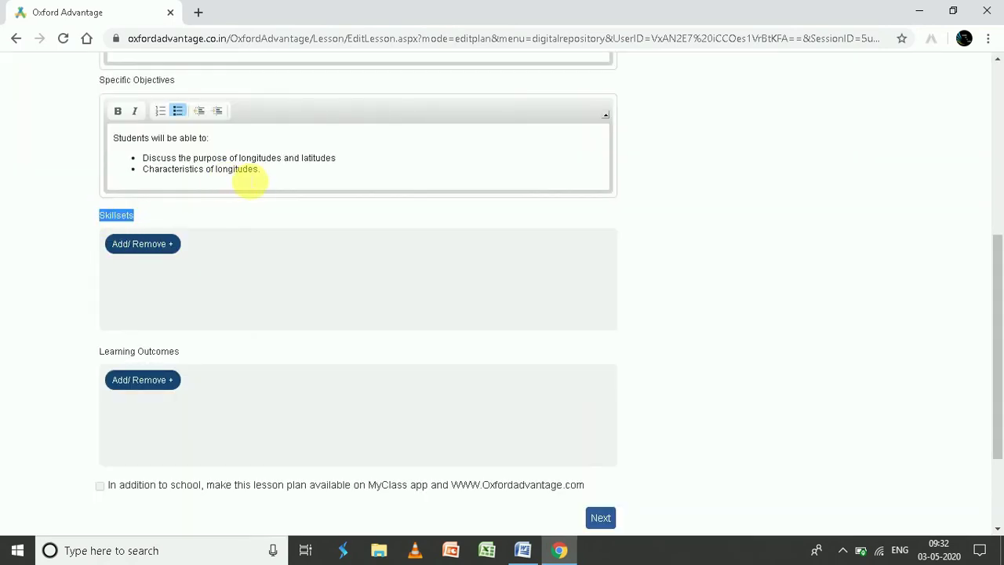
Add the skillsets Positive self-concept, Problem solving and Reasoning to the lesson
left_click(167, 245)
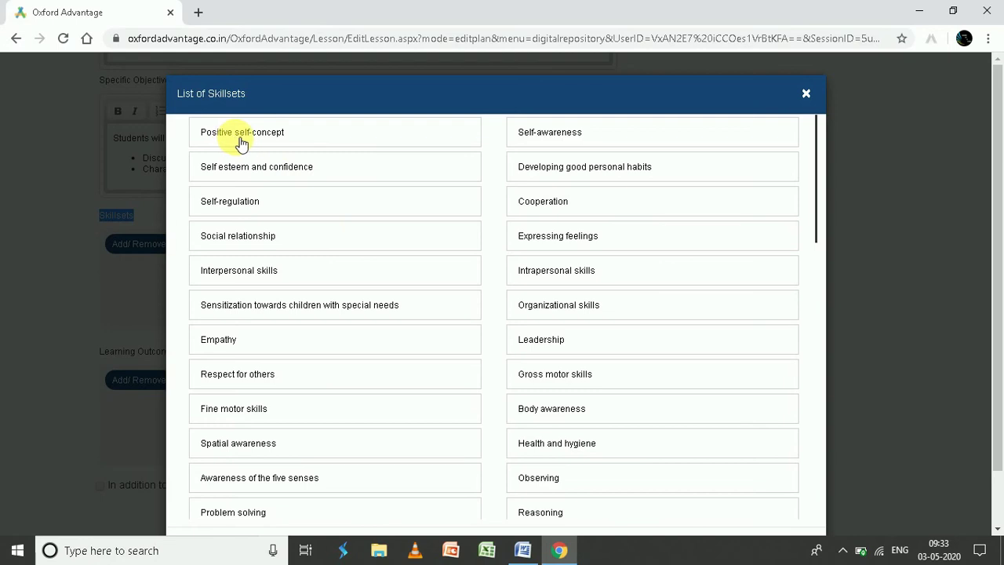
left_click(309, 136)
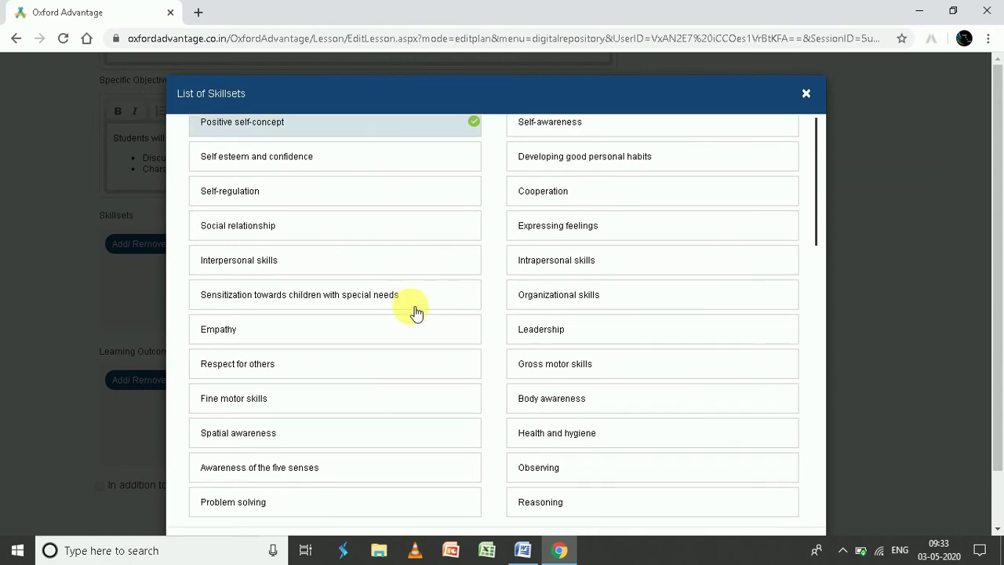
scroll(416, 312, "down", 1)
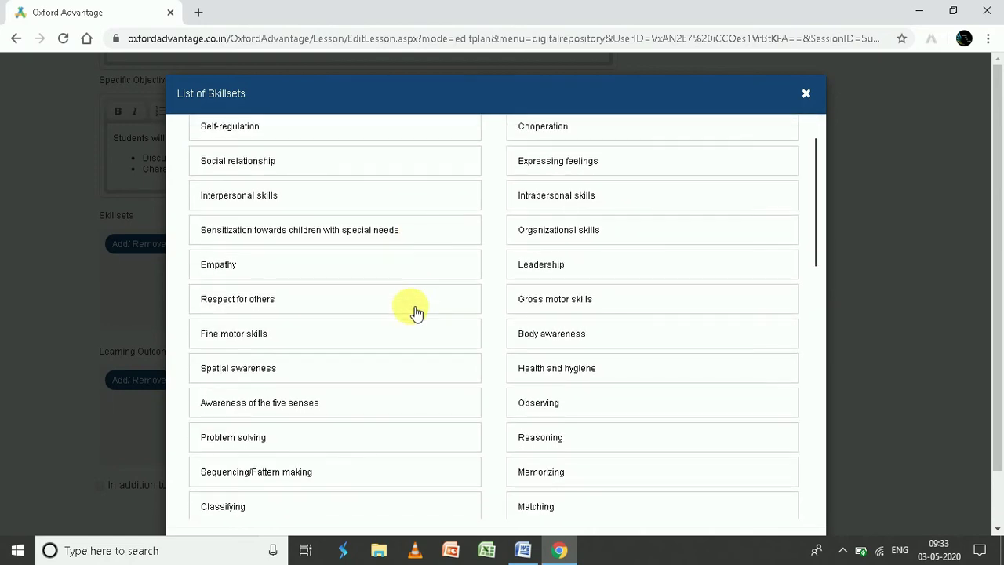
scroll(417, 312, "down", 1)
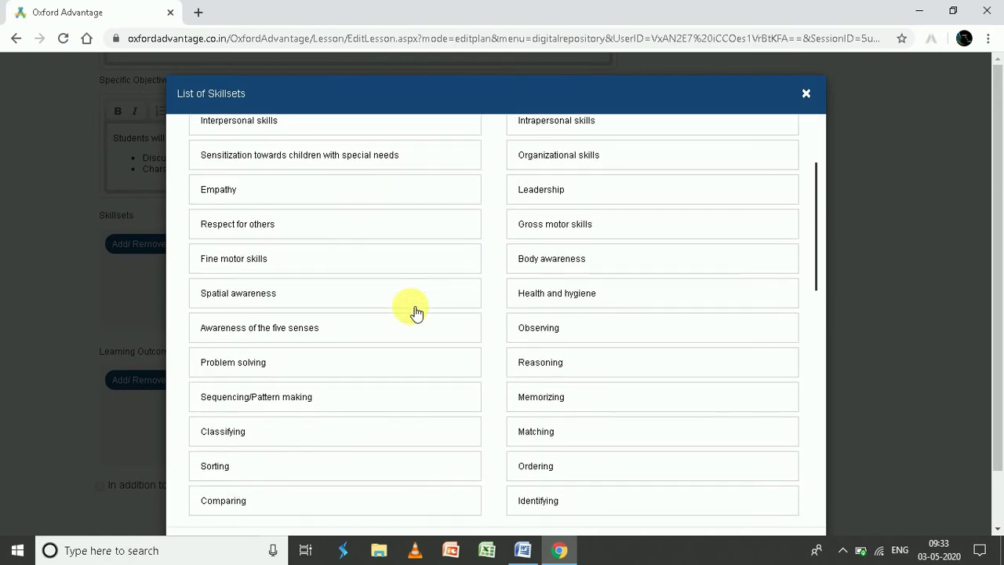
left_click(294, 364)
scroll(294, 364, "down", 1)
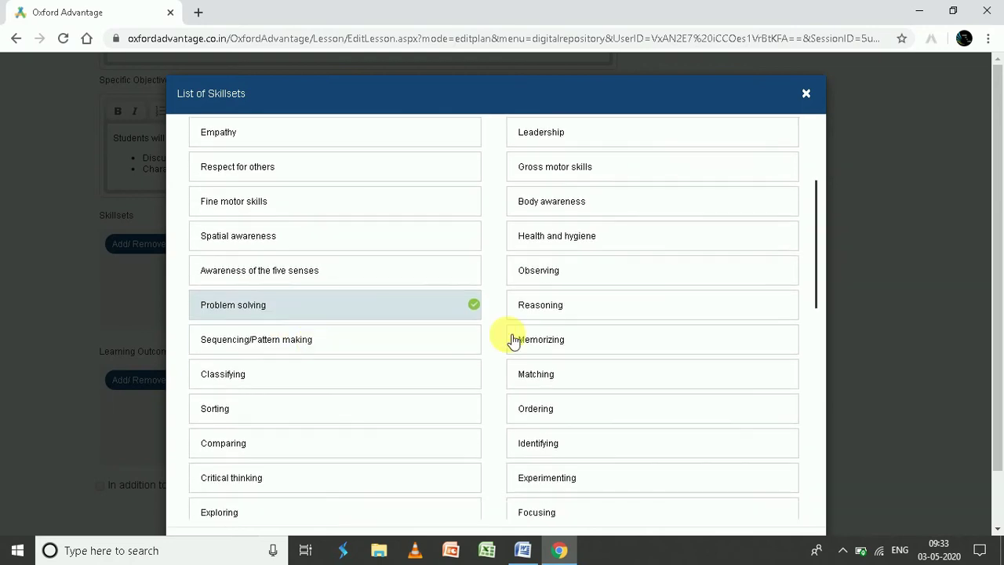
left_click(525, 287)
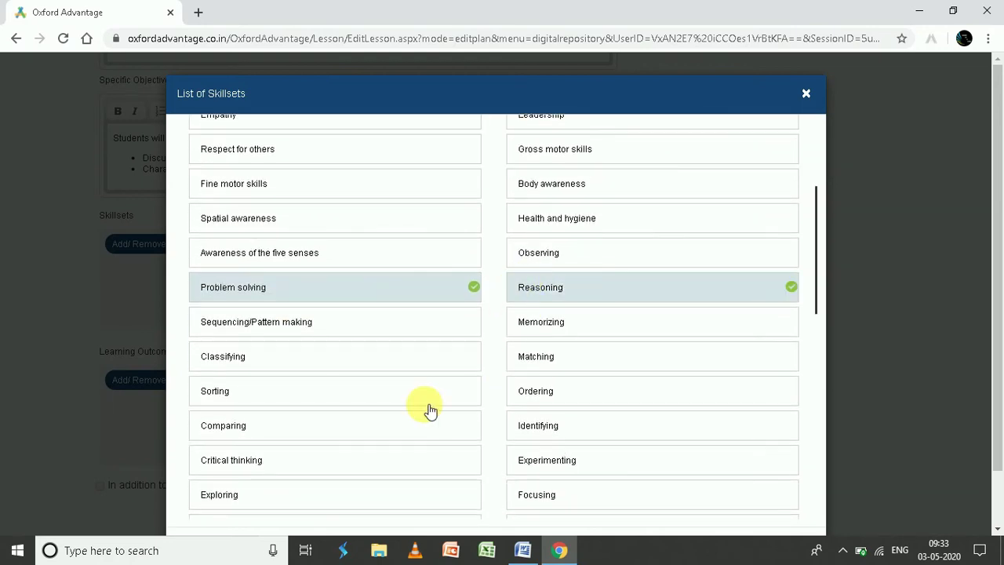
scroll(430, 410, "down", 1)
scroll(430, 410, "down", 1)
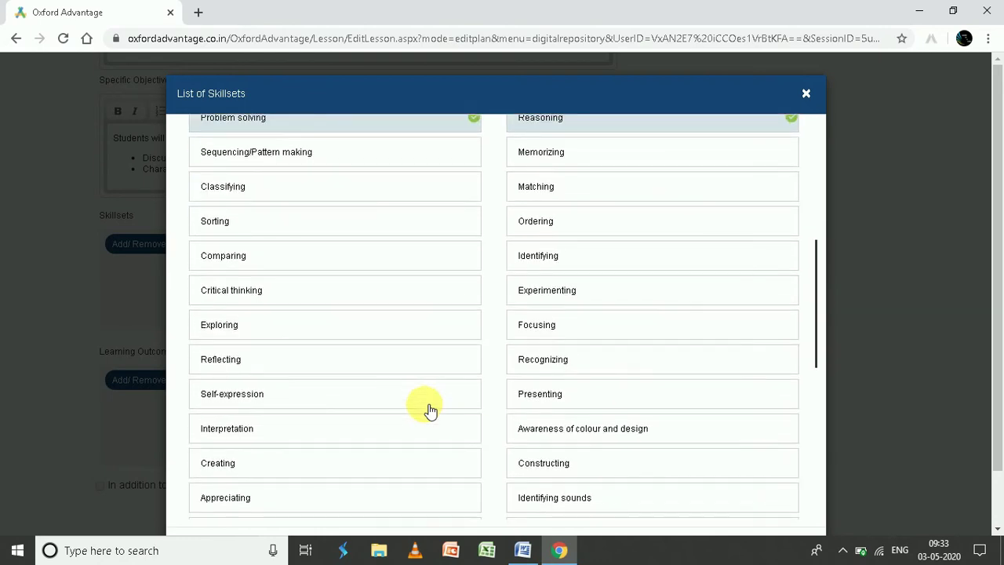
scroll(430, 410, "down", 4)
scroll(430, 410, "down", 2)
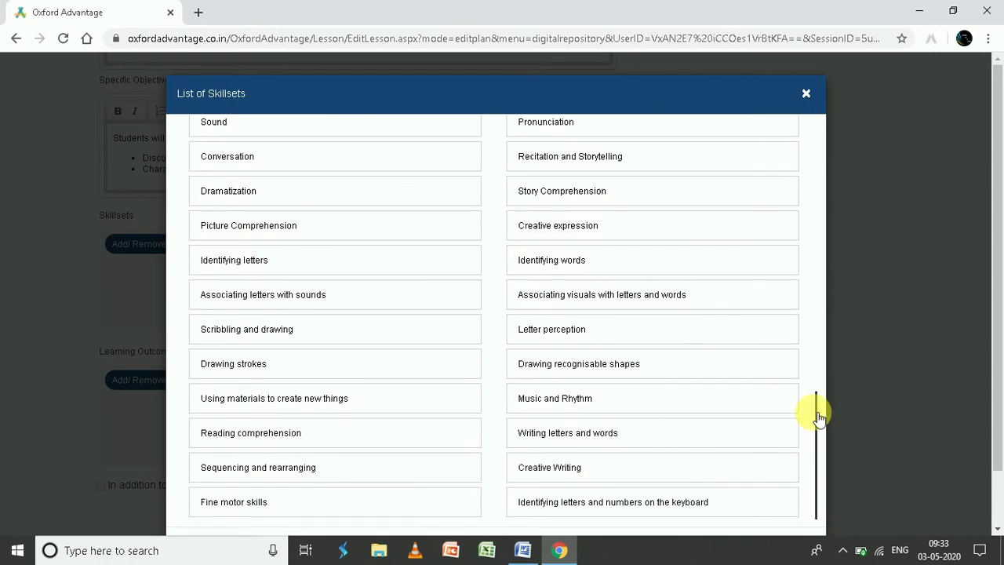
scroll(734, 422, "down", 1)
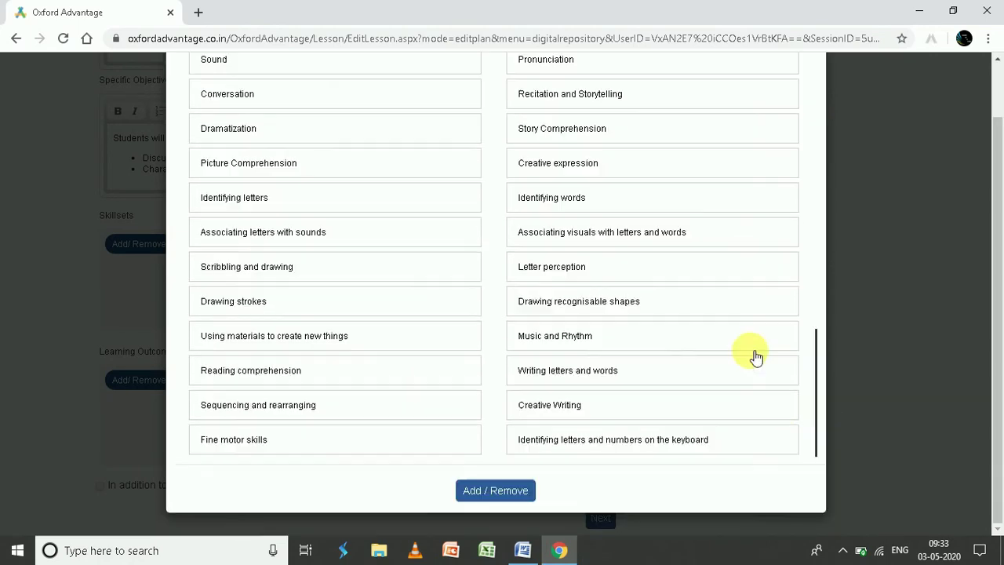
left_click(494, 491)
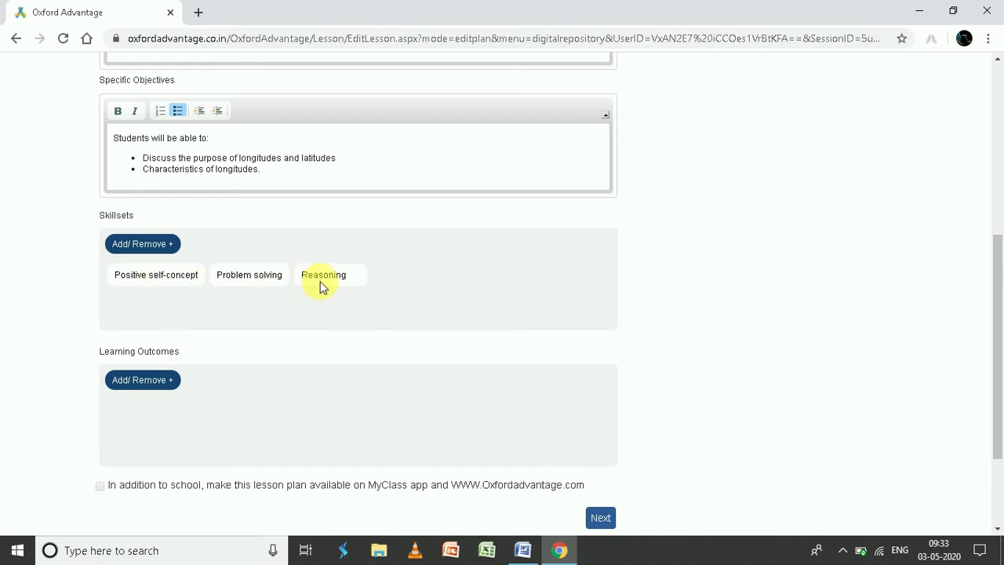
Highlight the Learning Outcomes heading, check its list of available outcomes and close the list
scroll(320, 287, "down", 1)
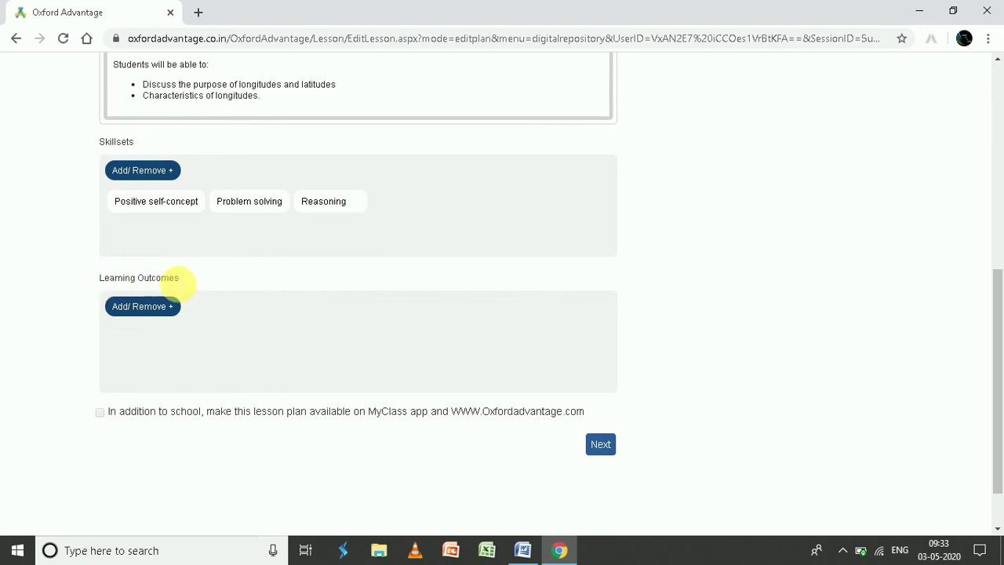
left_click_drag(186, 278, 106, 280)
scroll(253, 272, "up", 2)
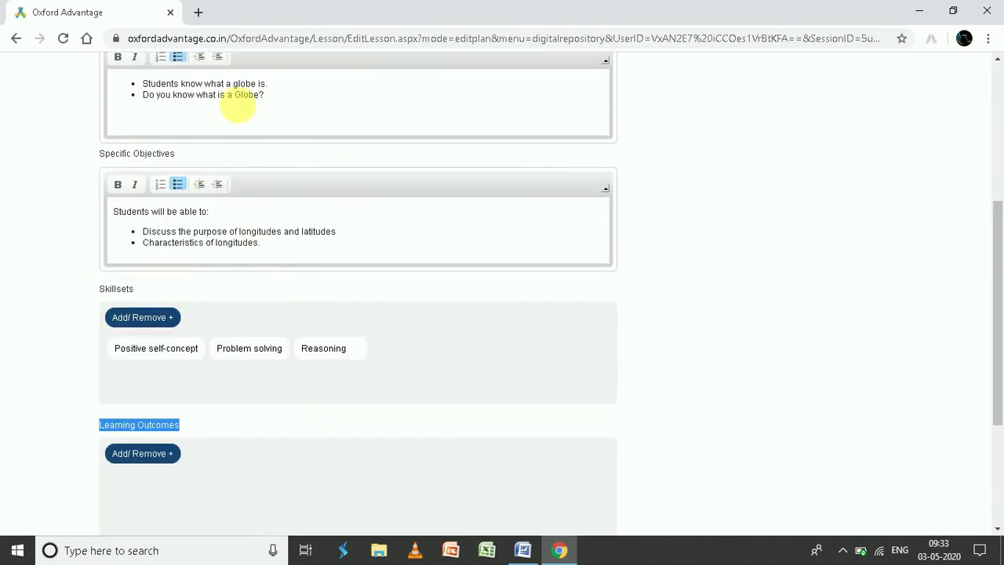
scroll(251, 269, "down", 3)
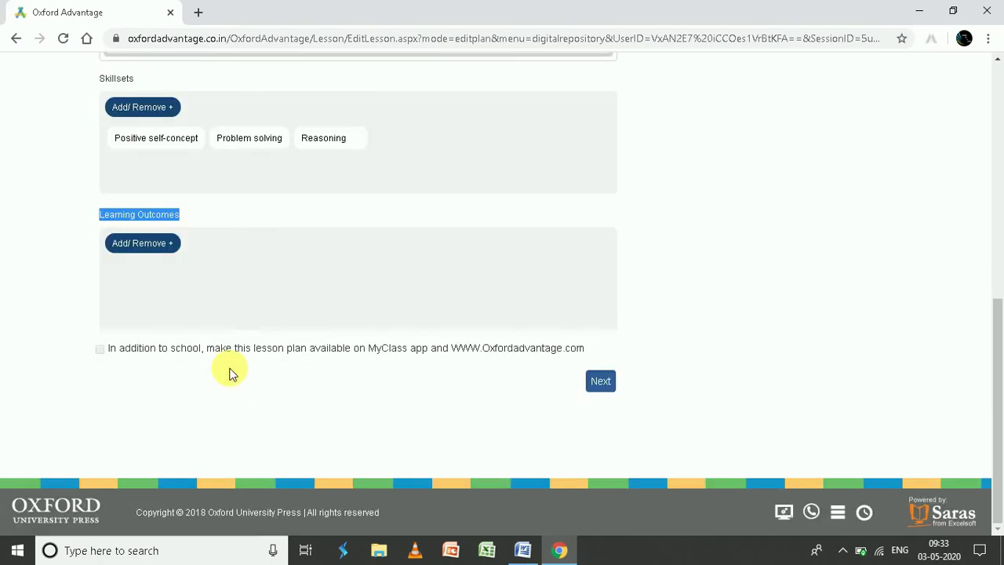
left_click(160, 245)
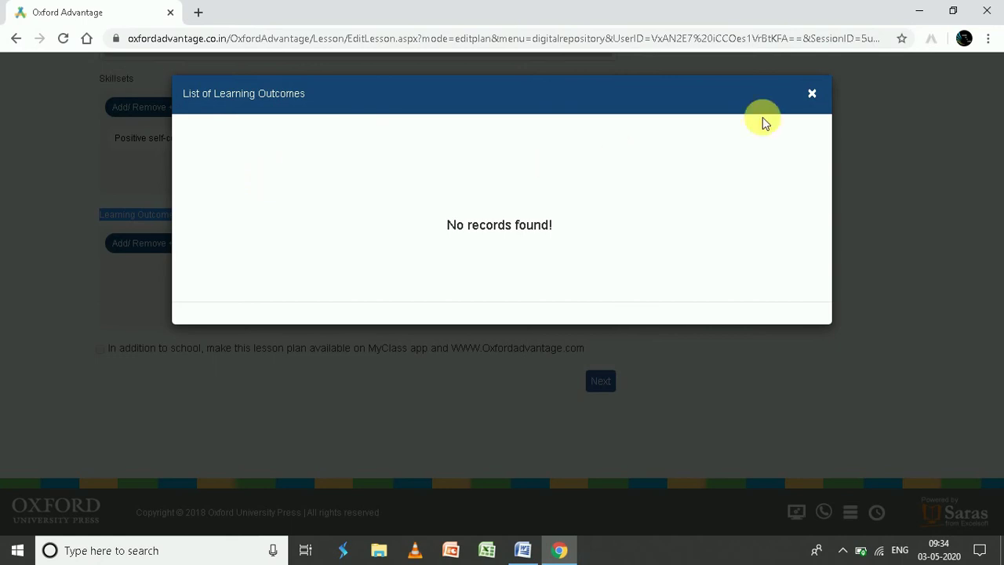
left_click(812, 94)
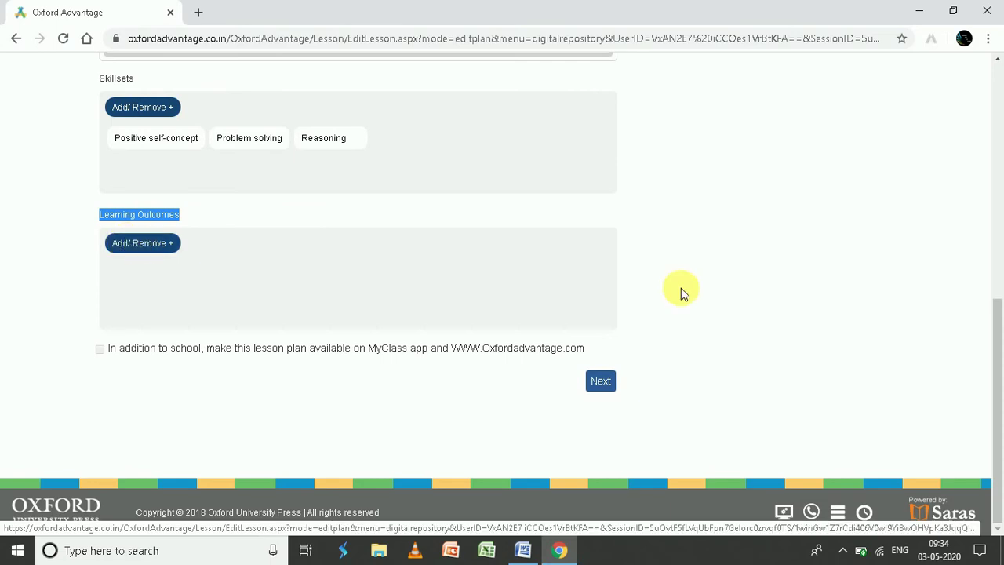
left_click(110, 367)
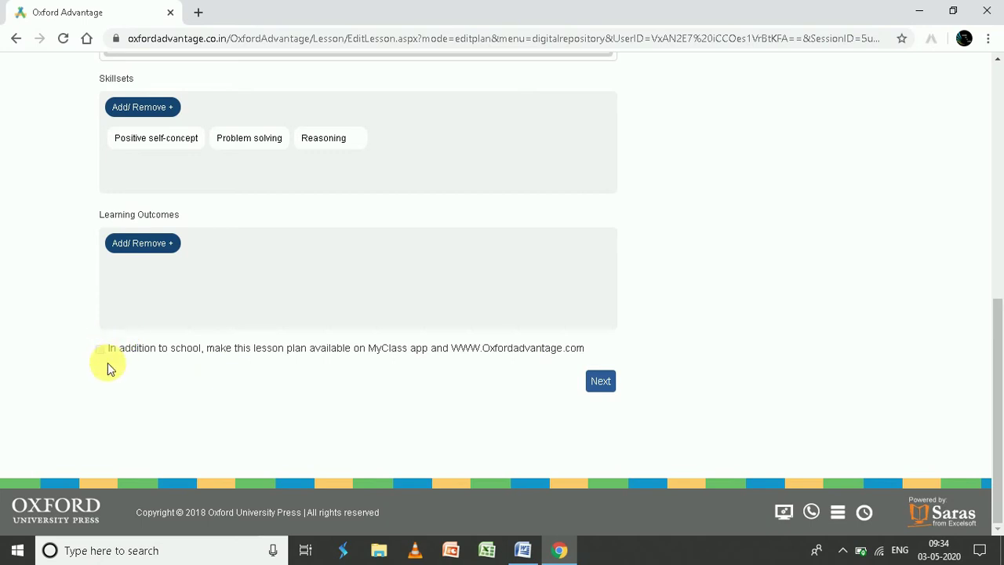
scroll(278, 363, "up", 5)
scroll(277, 363, "down", 1)
scroll(281, 365, "down", 5)
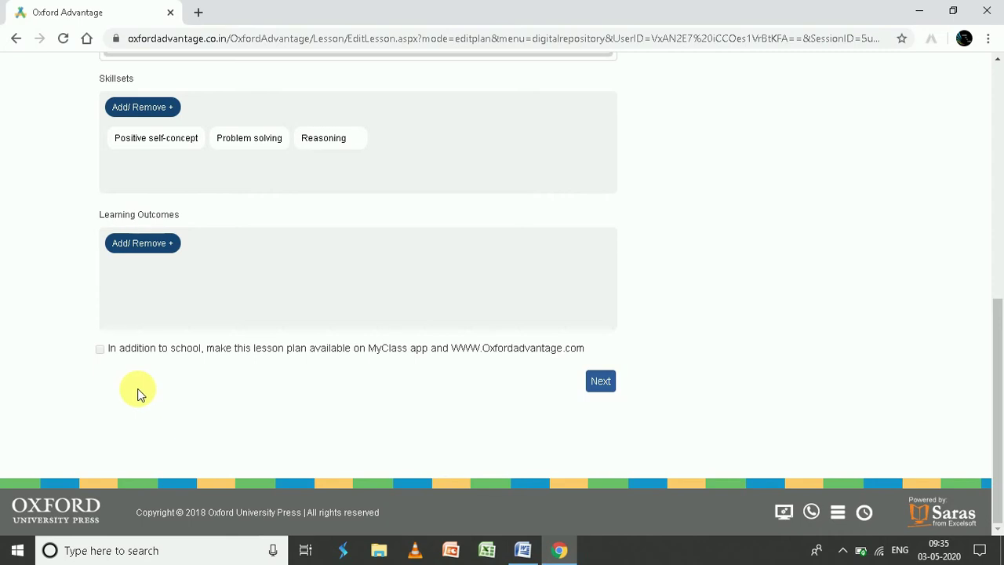
left_click_drag(453, 350, 587, 351)
left_click(588, 350)
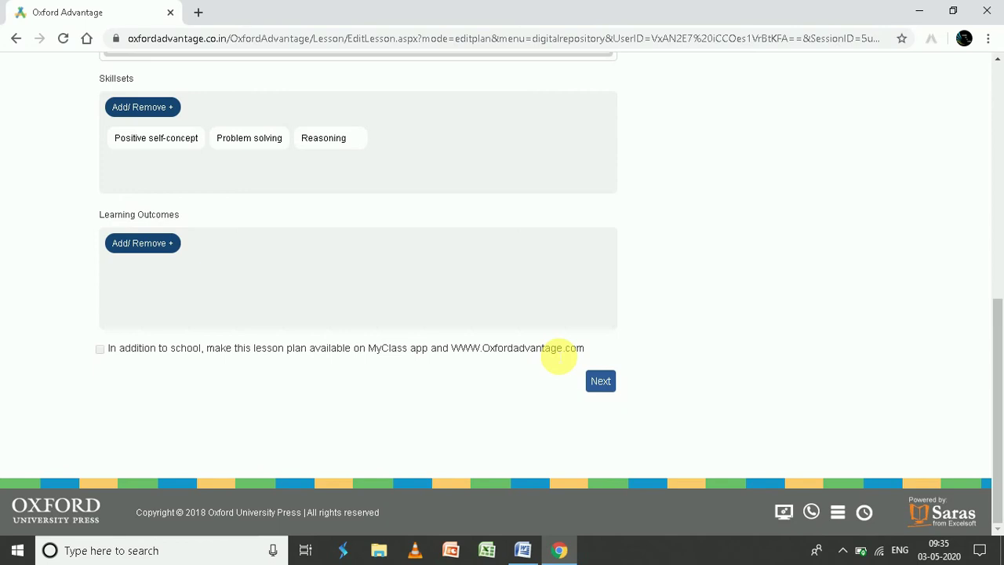
Proceed to resource selection, choose the Warm Up resource category and switch it to Procedure
left_click(609, 388)
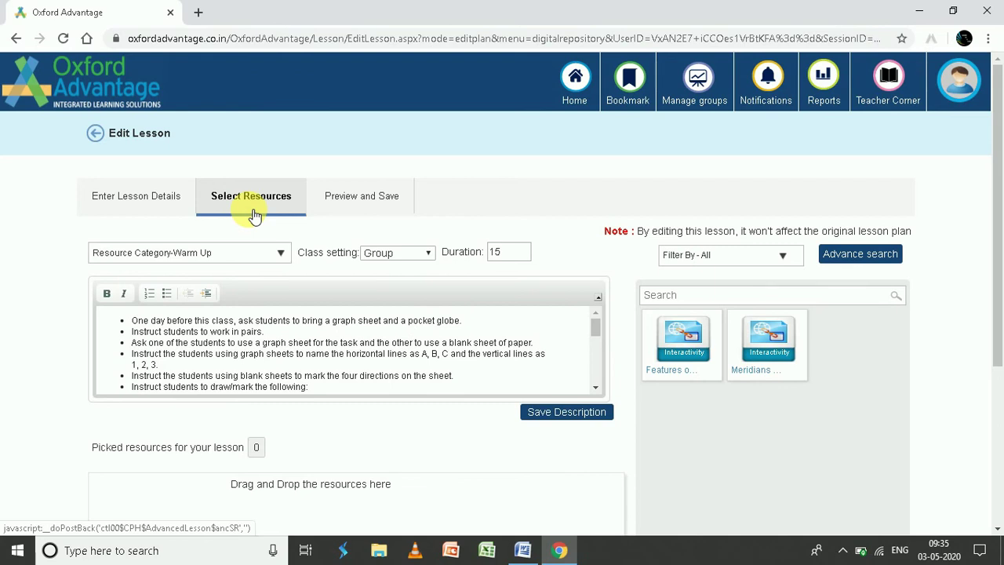
scroll(253, 217, "down", 2)
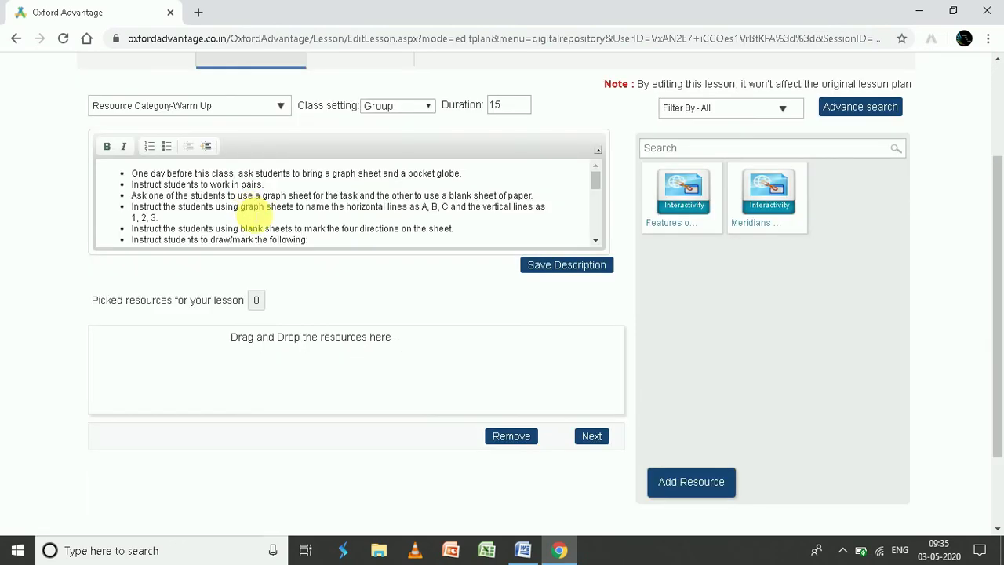
left_click(284, 106)
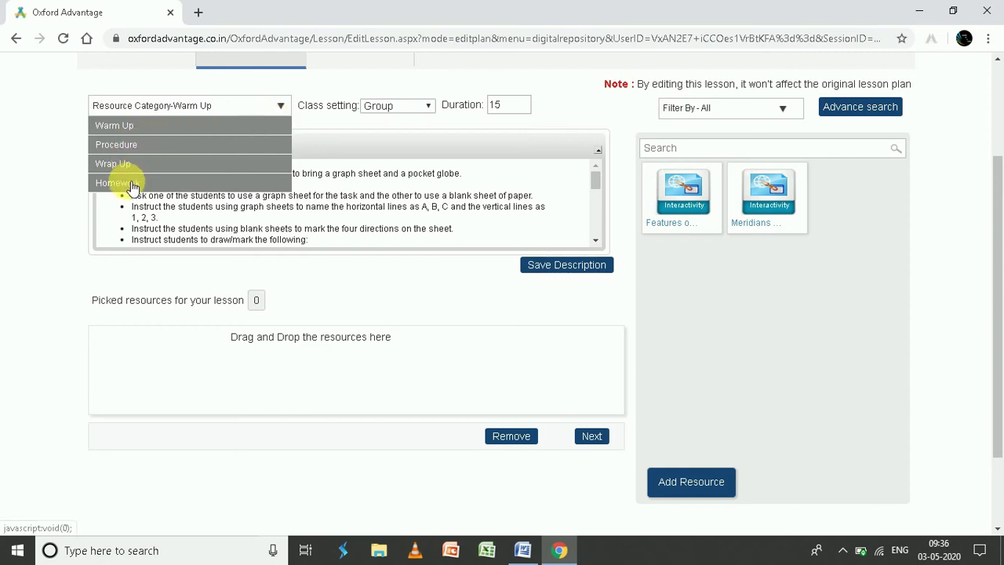
left_click(131, 126)
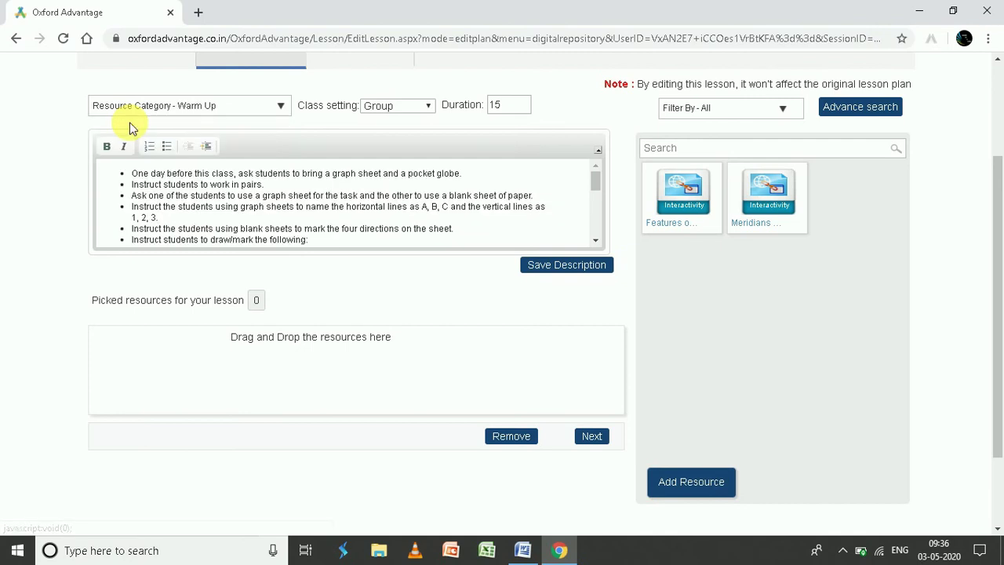
left_click(275, 106)
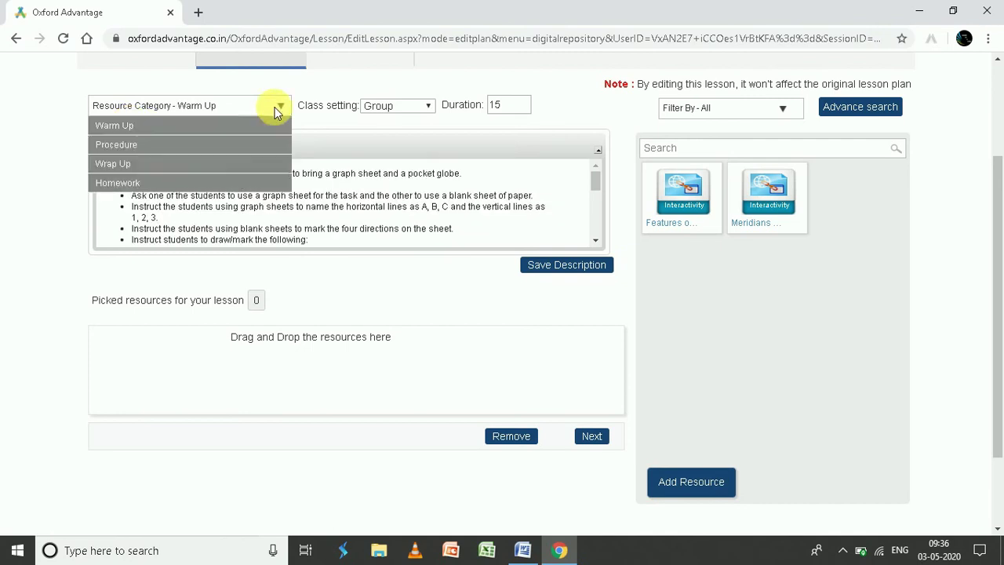
left_click(199, 147)
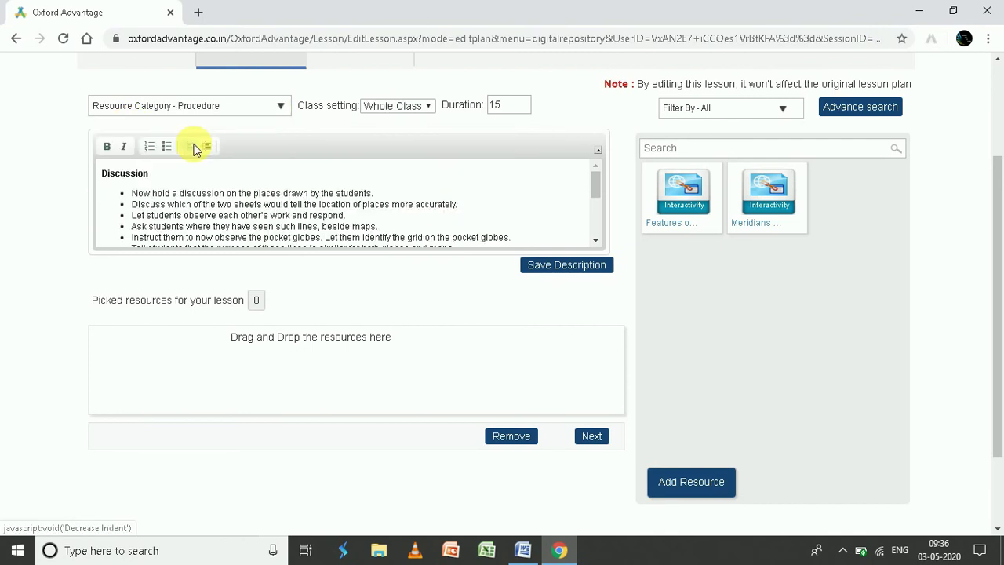
Switch the resource category to Wrap Up, check its lesson description and return to the Procedure category
left_click(284, 105)
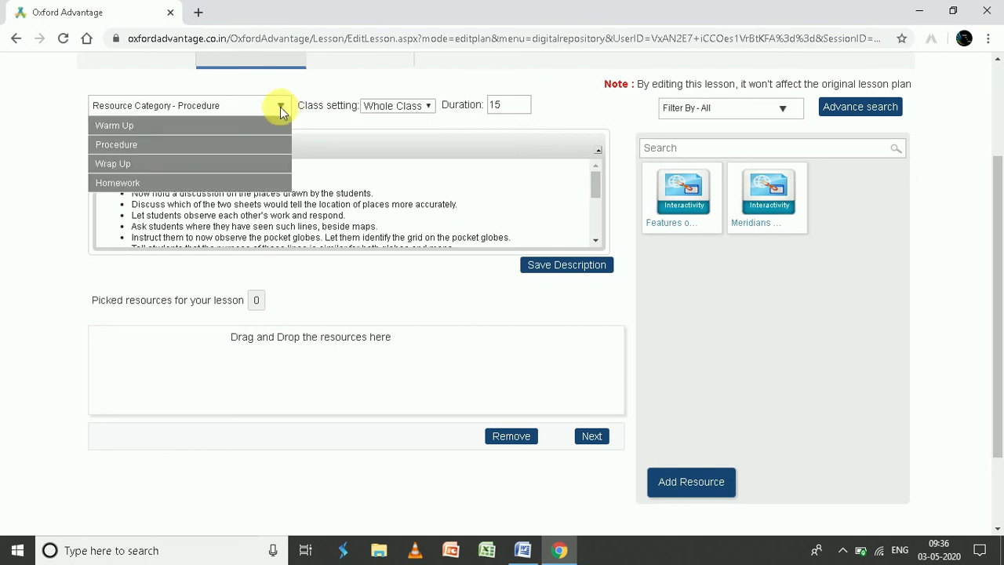
left_click(226, 165)
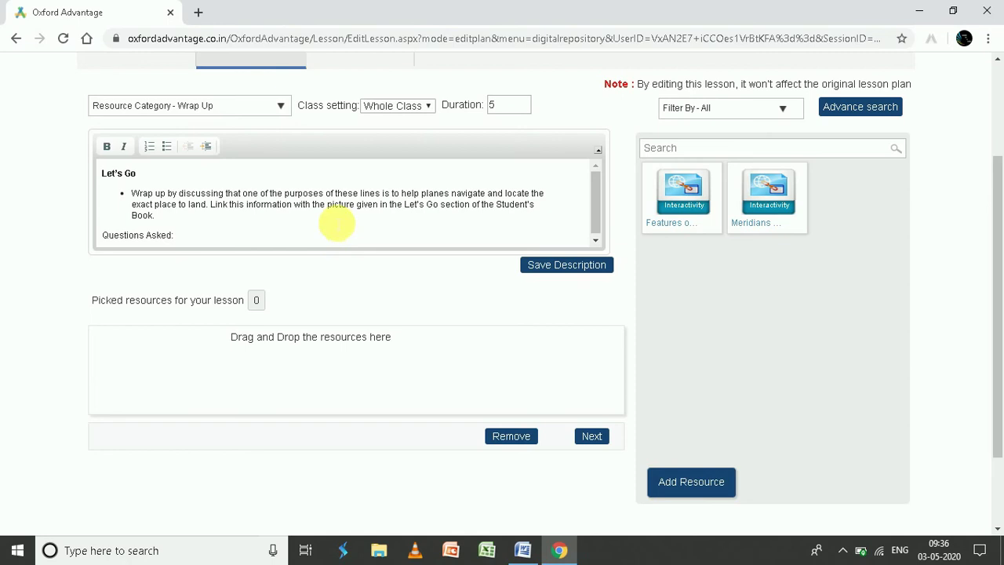
scroll(332, 229, "up", 2)
scroll(341, 253, "down", 2)
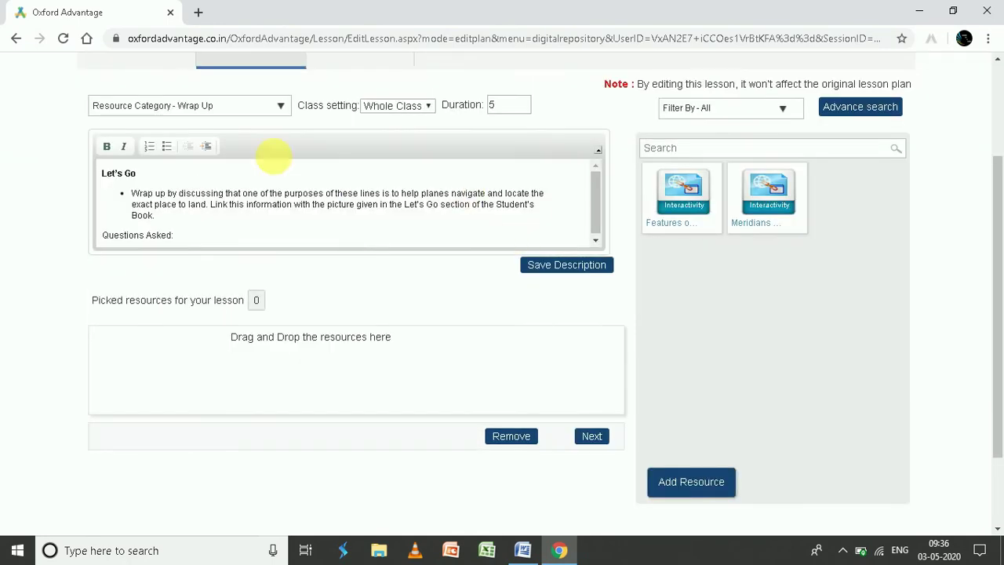
left_click(217, 108)
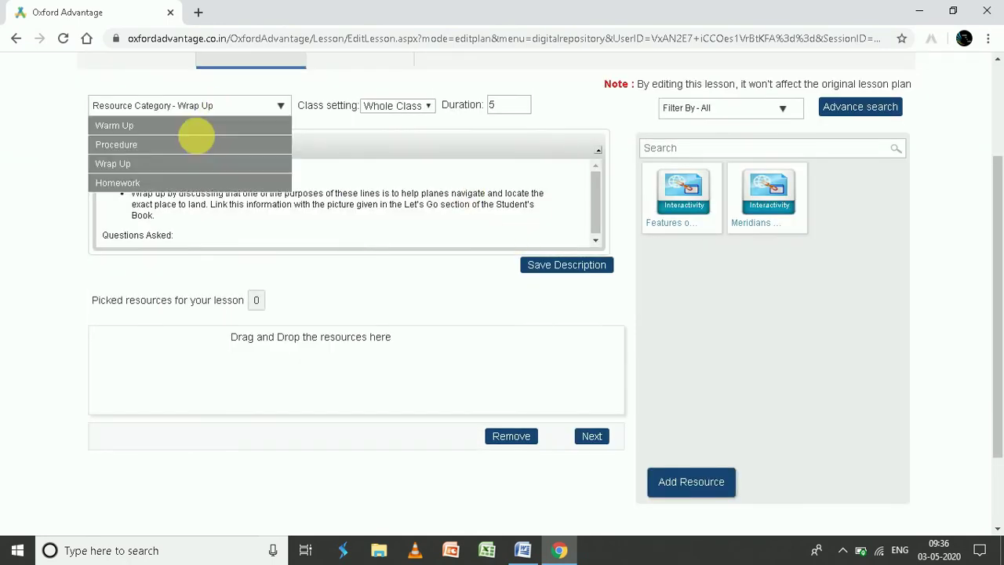
left_click(134, 147)
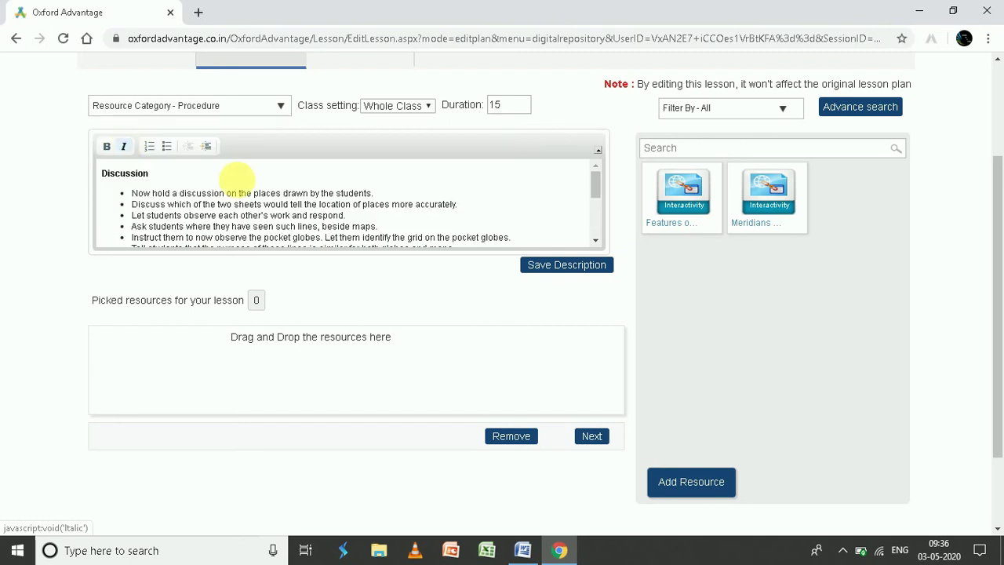
Examine the Procedure description down to its Questions Asked list, along with the picked and available resource areas
scroll(466, 215, "down", 5)
left_click(459, 214)
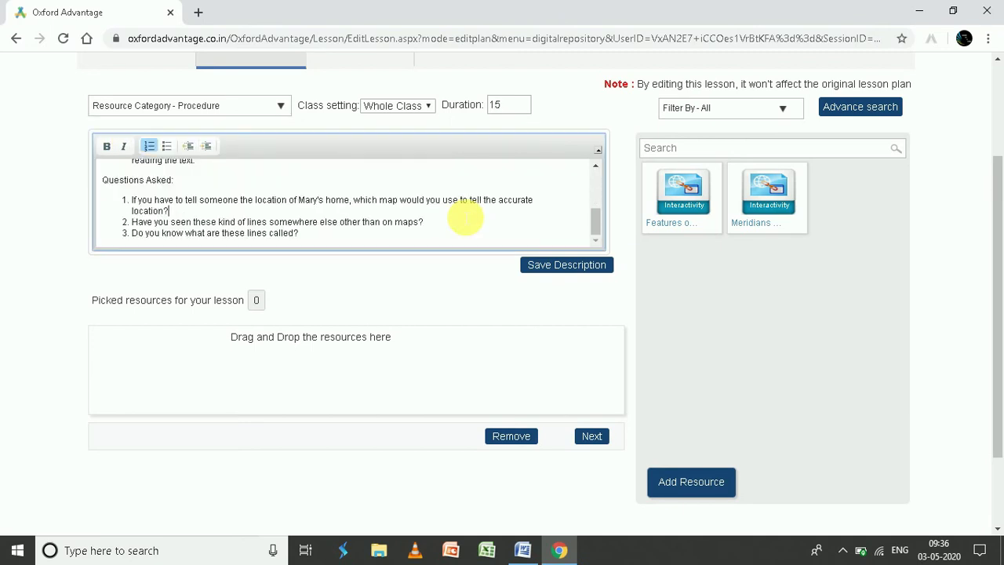
scroll(459, 215, "down", 1)
scroll(197, 145, "down", 1)
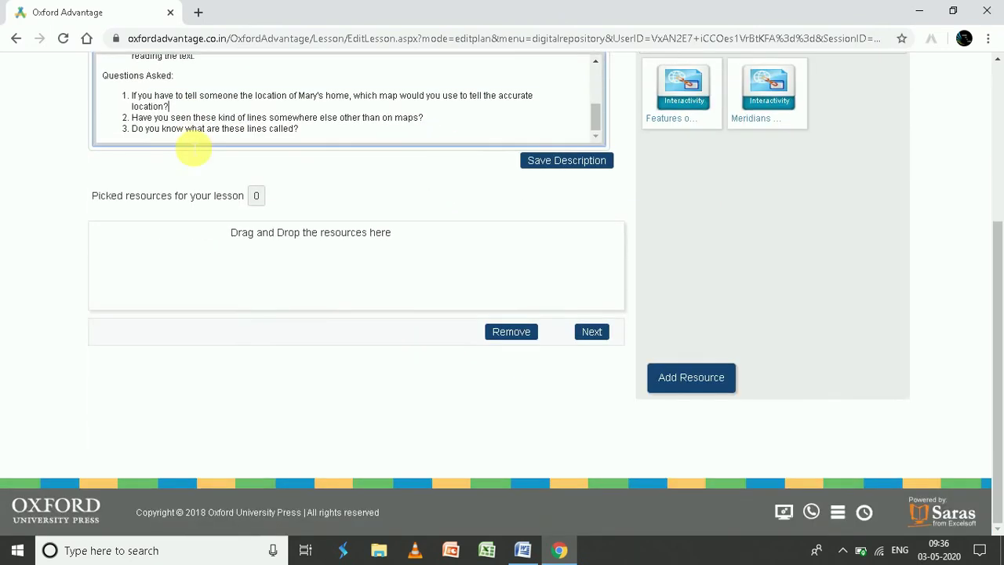
scroll(524, 136, "up", 2)
scroll(524, 136, "up", 2)
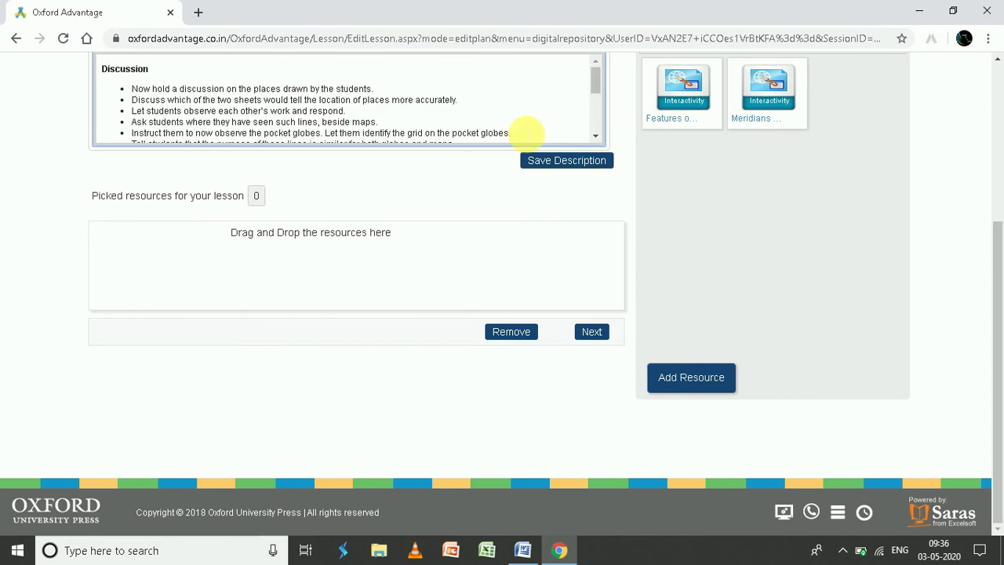
scroll(560, 171, "up", 2)
scroll(561, 169, "down", 1)
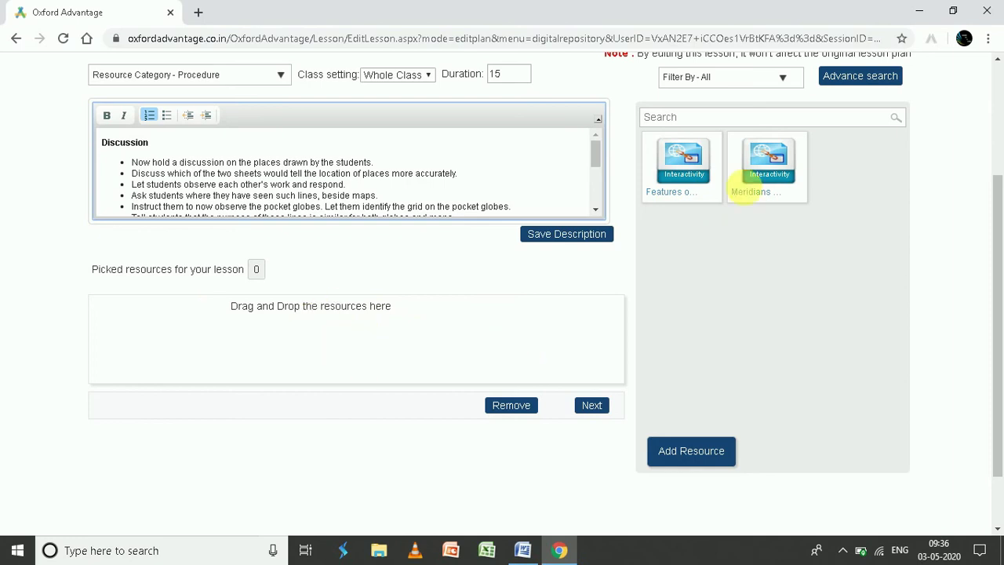
scroll(842, 208, "up", 1)
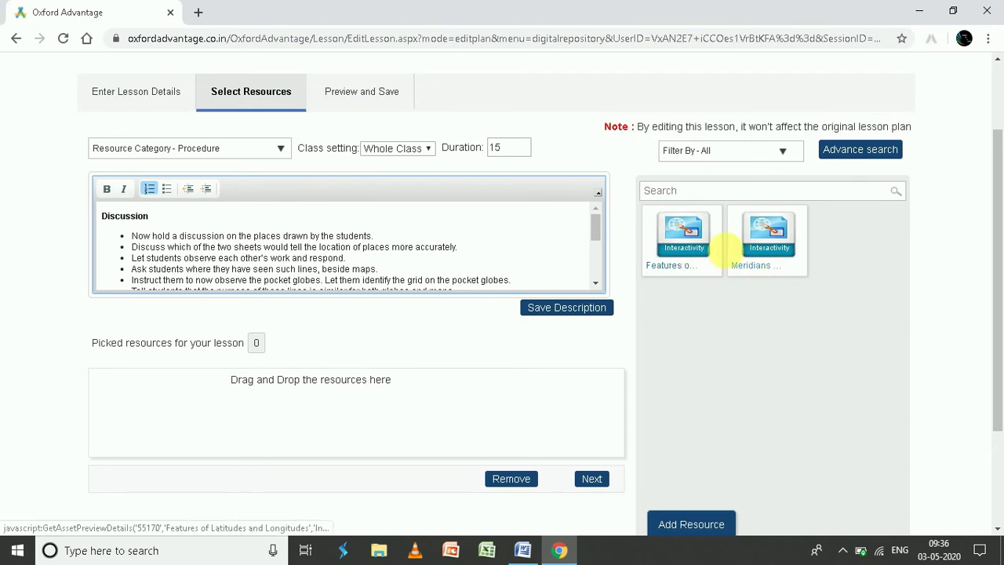
scroll(751, 255, "down", 1)
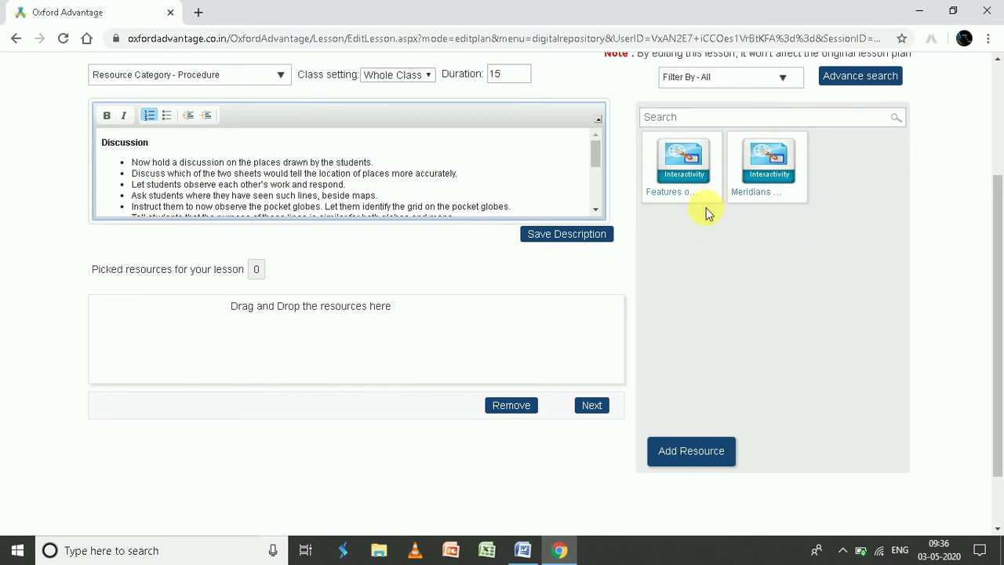
scroll(710, 226, "up", 1)
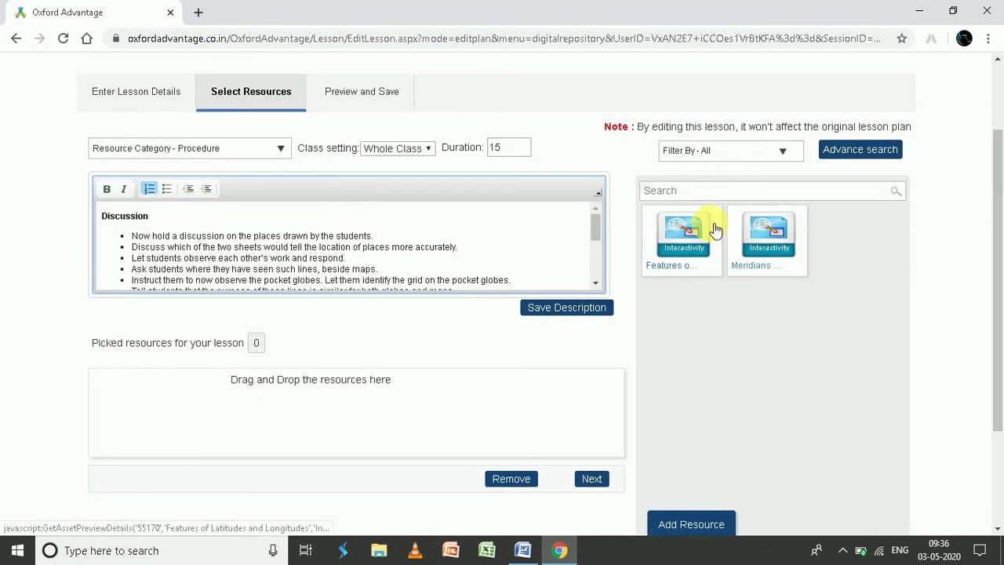
View the details of the Features of Latitudes and Longitudes interactivity, start its preview, and close the player and details
left_click(685, 228)
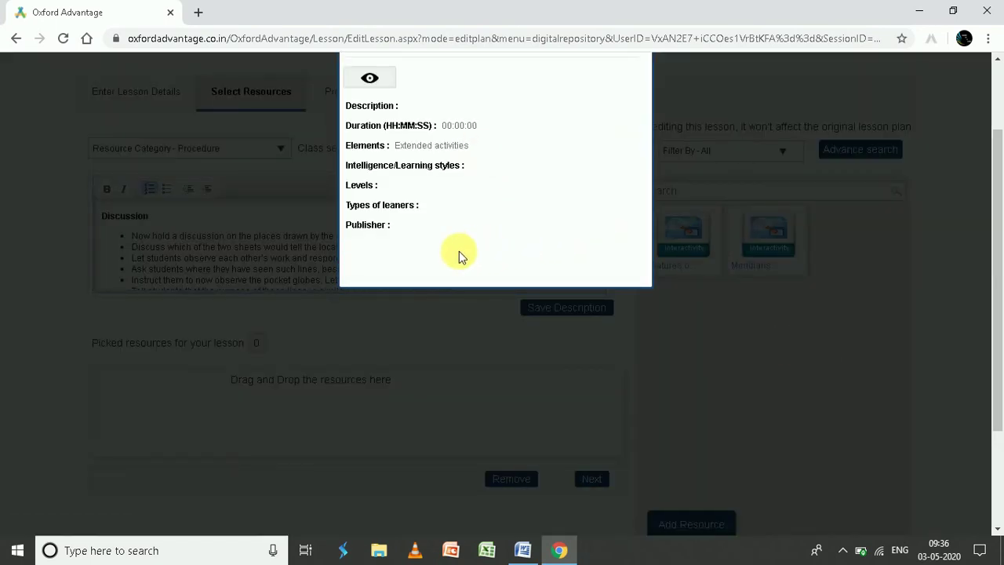
scroll(986, 102, "up", 2)
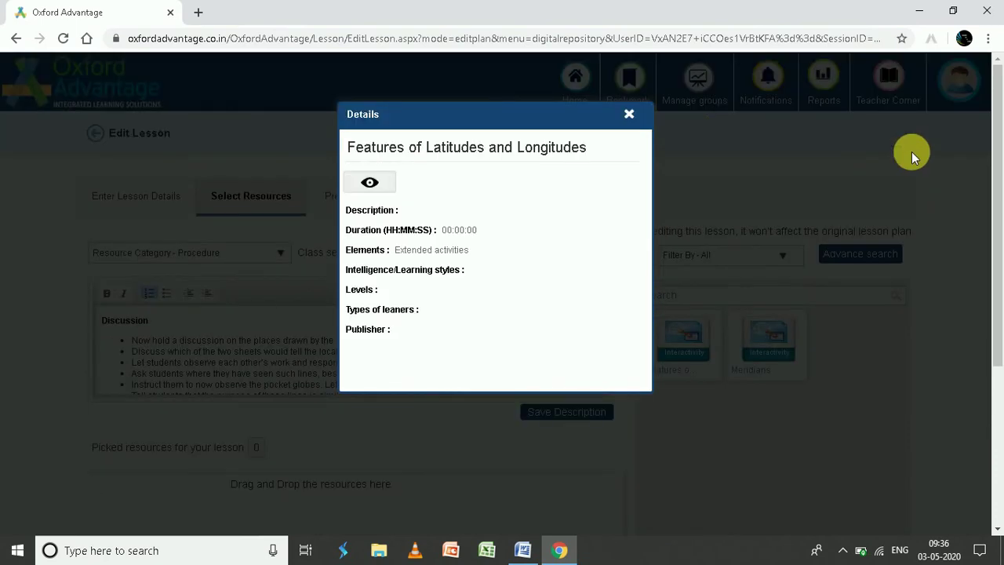
left_click(630, 116)
left_click(684, 345)
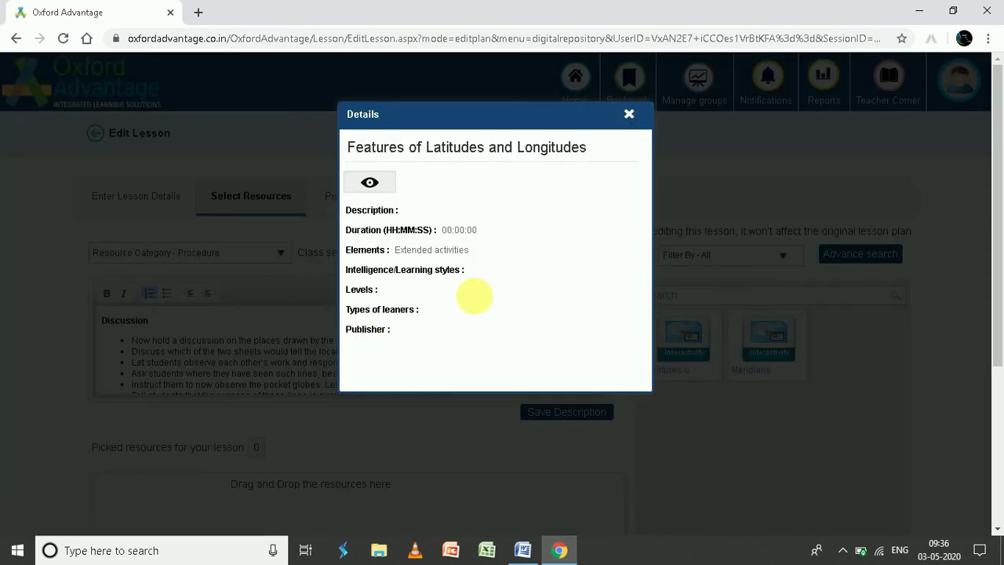
left_click(370, 183)
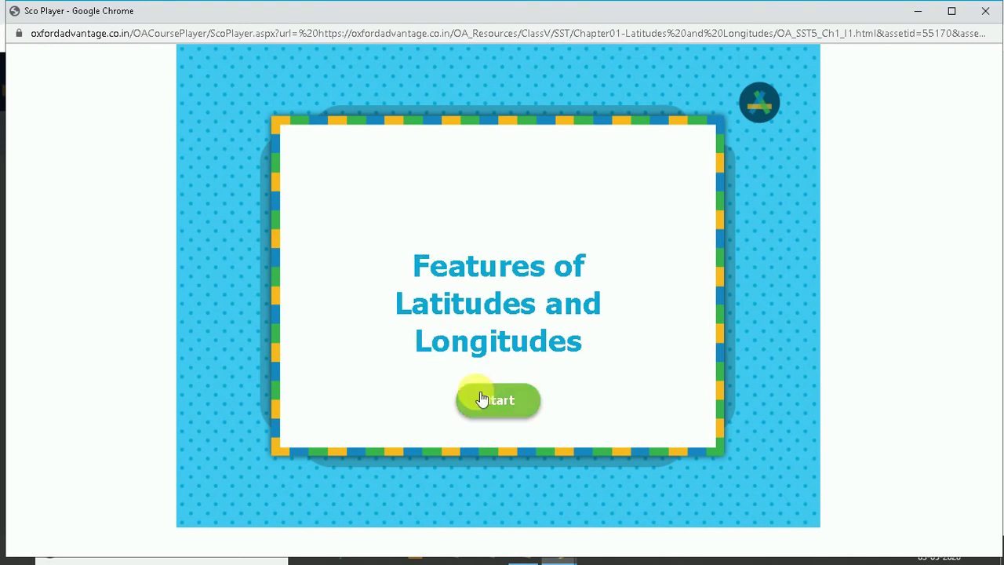
left_click(484, 401)
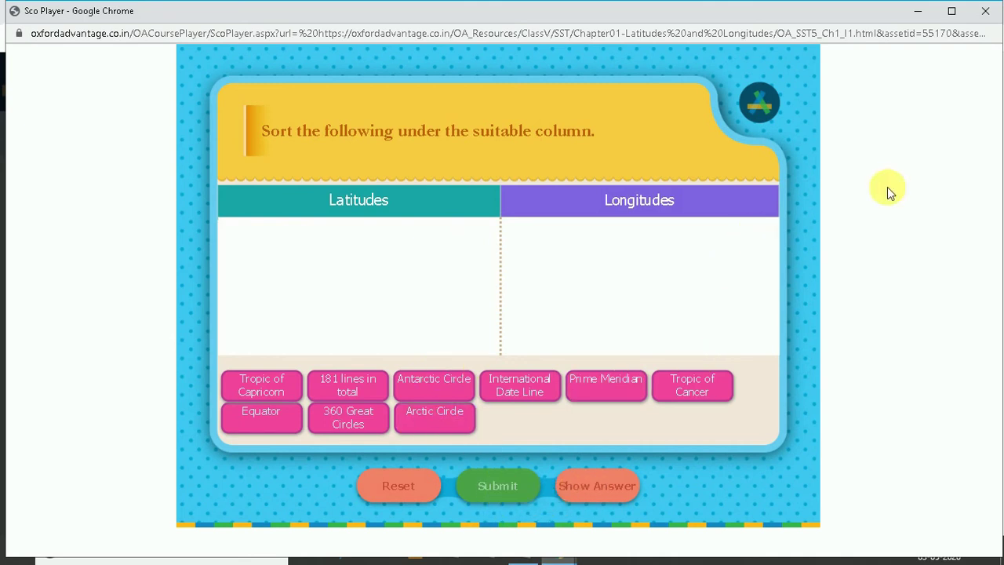
left_click(987, 12)
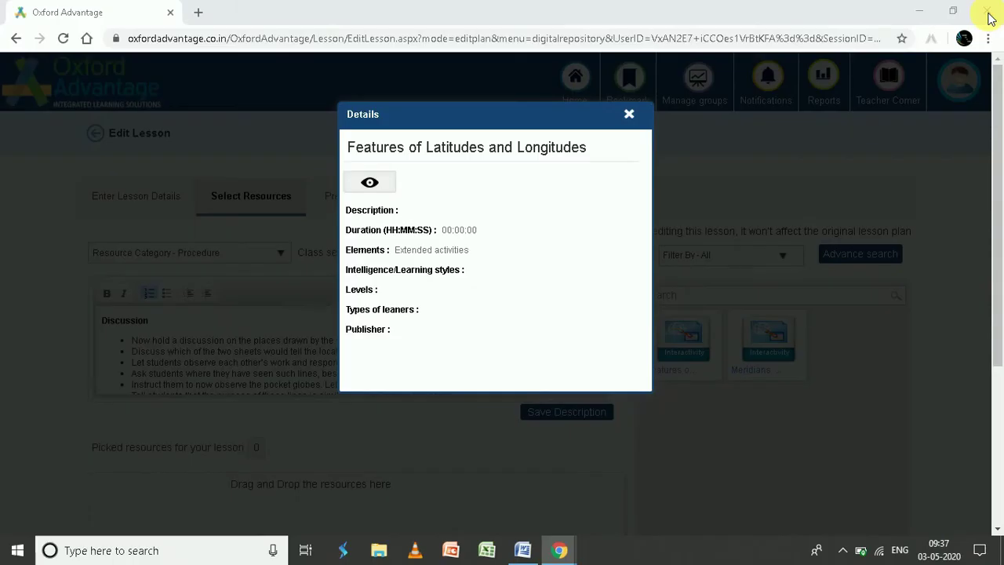
left_click(629, 115)
Add the Features of Latitudes and Longitudes and Meridians of Longitudes and Grid System interactivities to the lesson's picked resources
scroll(682, 165, "down", 2)
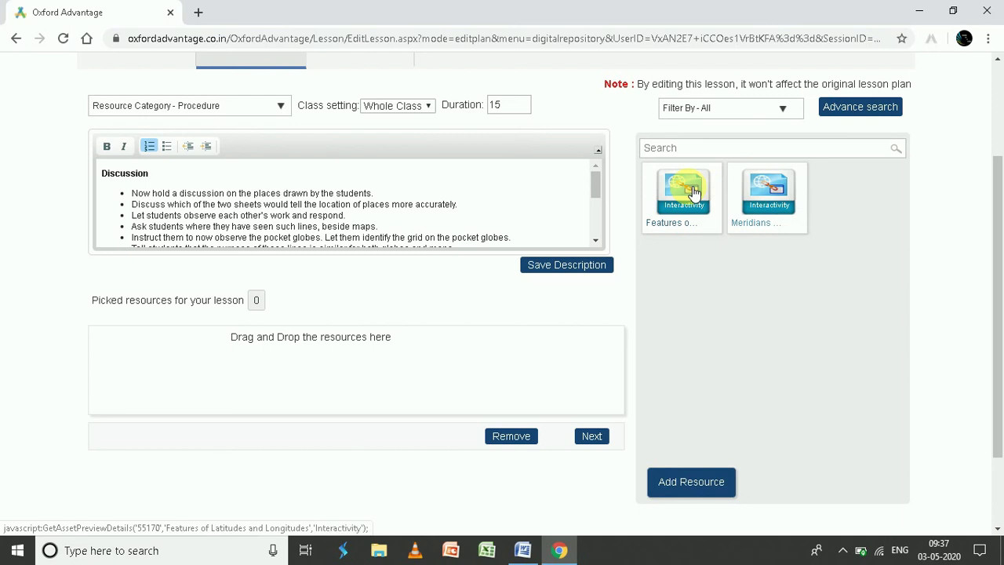
left_click_drag(693, 192, 215, 379)
mouse_move(131, 357)
left_mouse_down()
mouse_move(124, 353)
mouse_move(149, 355)
left_mouse_up()
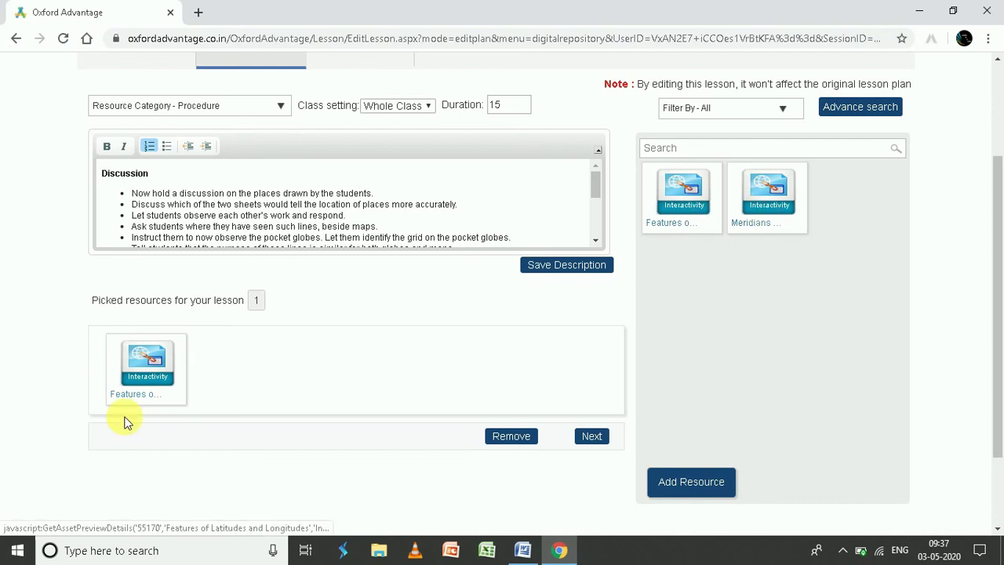
scroll(151, 377, "down", 1)
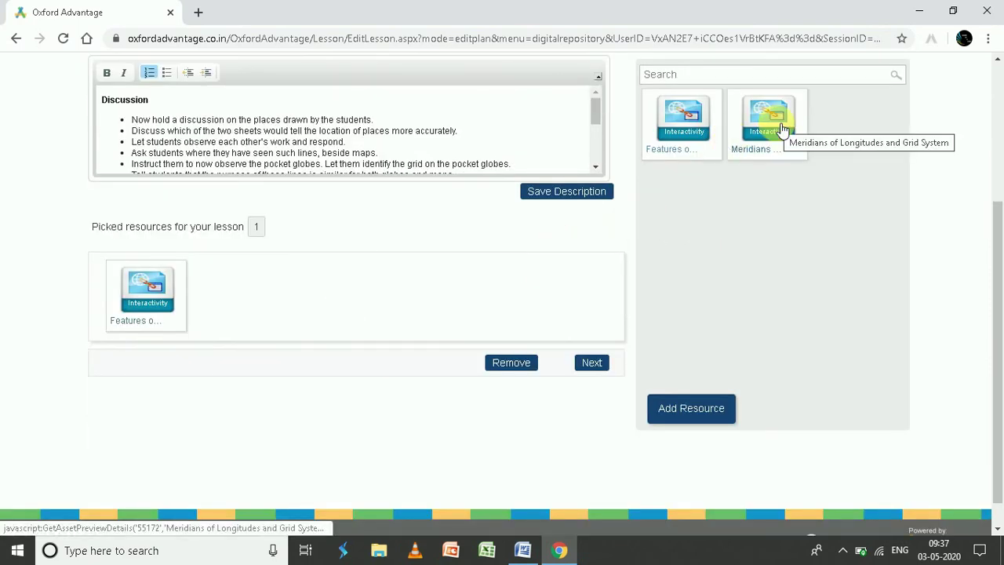
left_click_drag(773, 128, 270, 304)
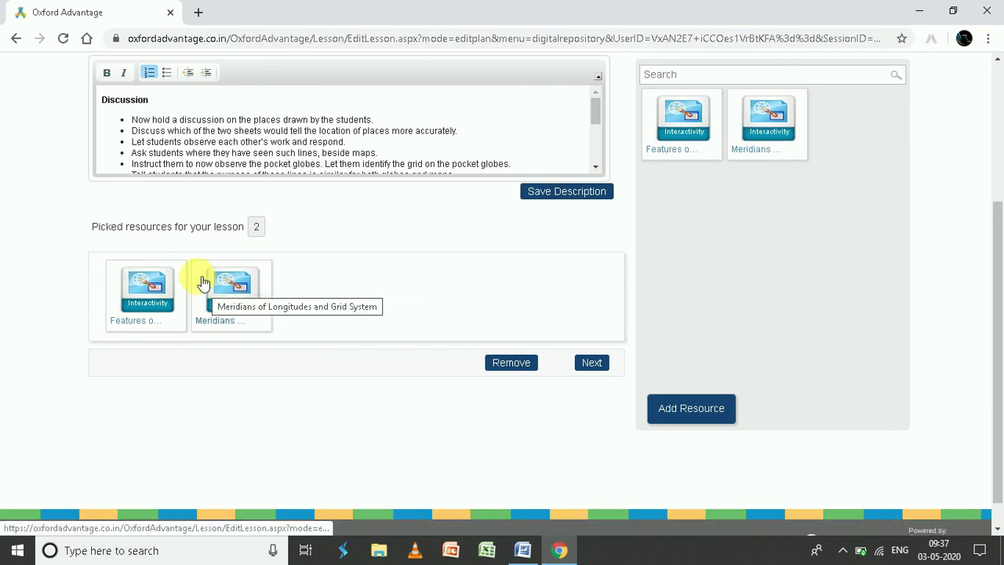
double_click(257, 226)
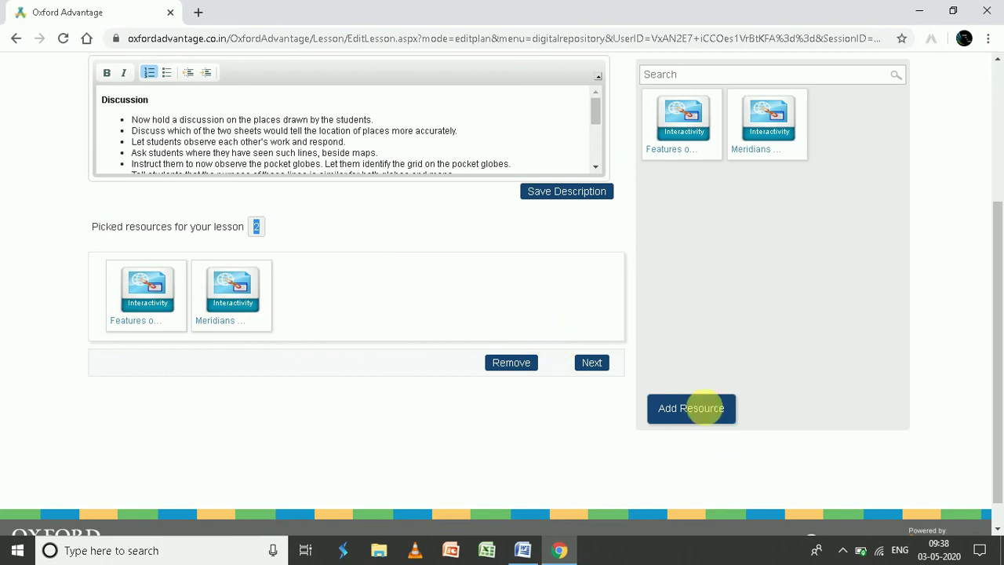
Open the form for adding a link as a new lesson resource
left_click(707, 411)
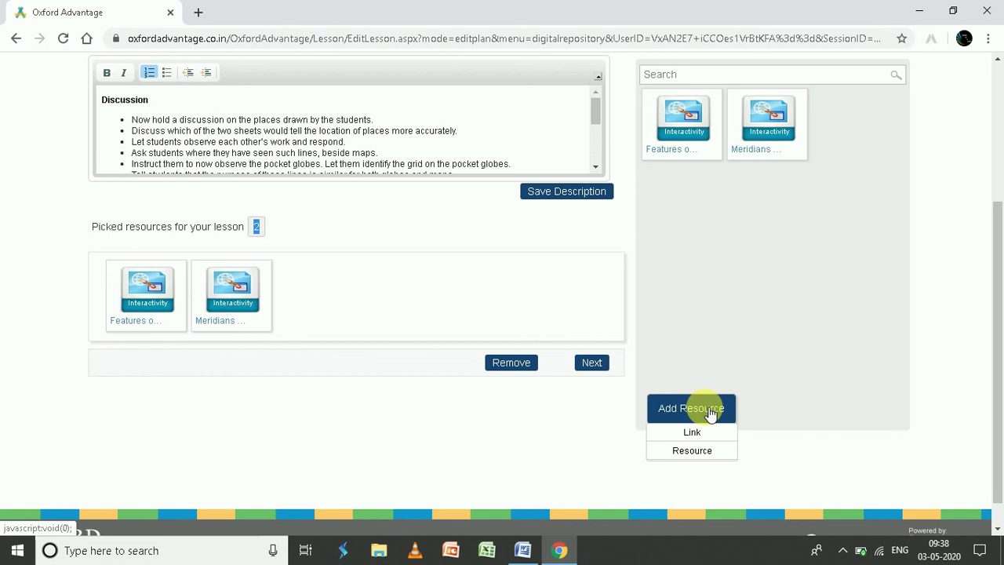
scroll(710, 413, "down", 1)
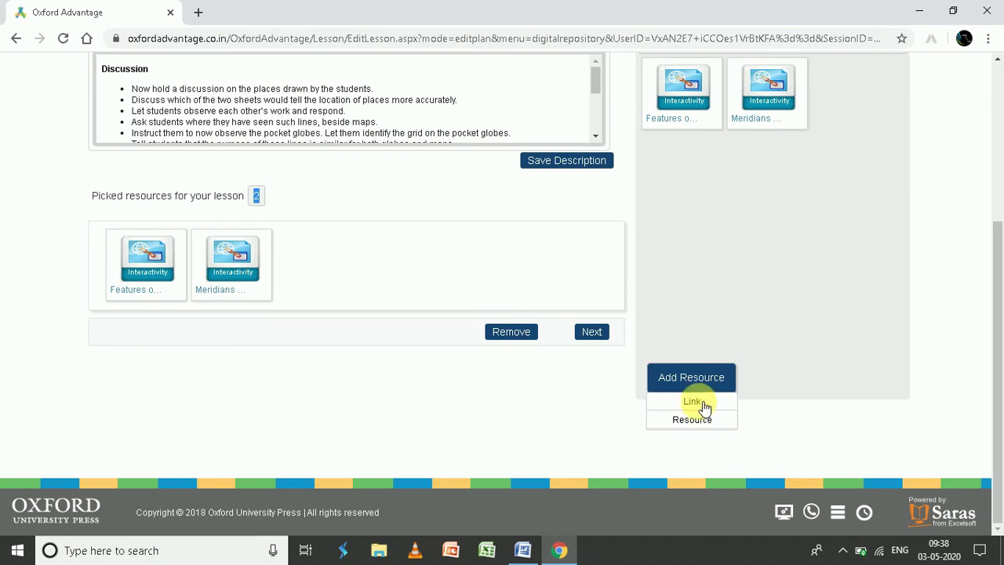
left_click(693, 401)
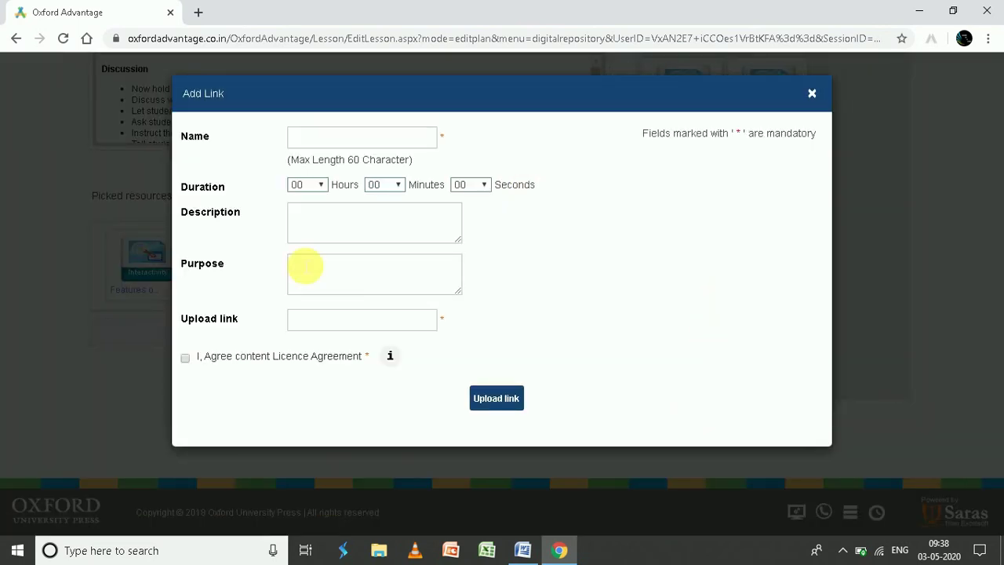
Examine the link form's Name, Duration, Description and Upload link fields and the note about mandatory fields
left_click(323, 144)
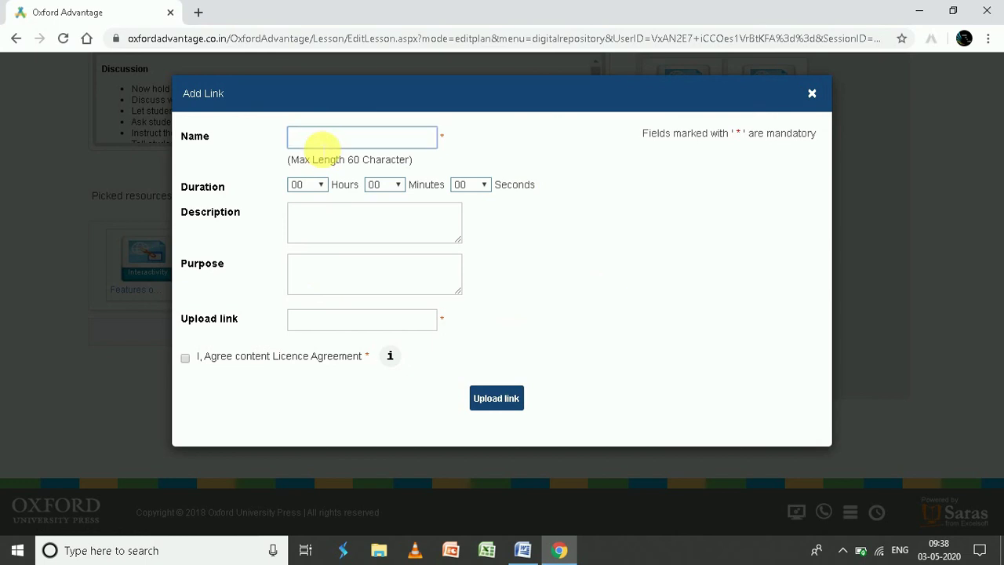
left_click(359, 317)
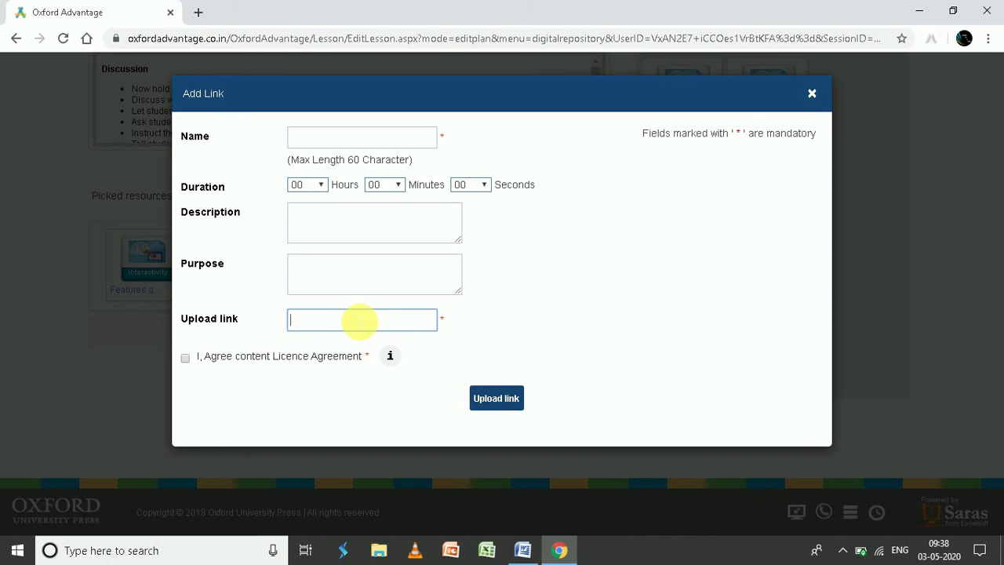
left_click(359, 140)
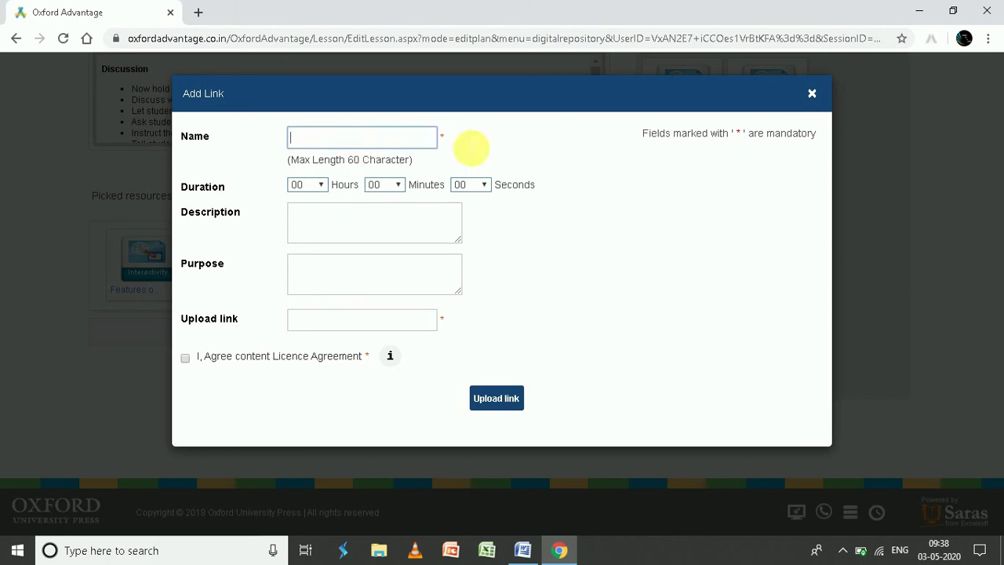
left_click_drag(738, 134, 821, 139)
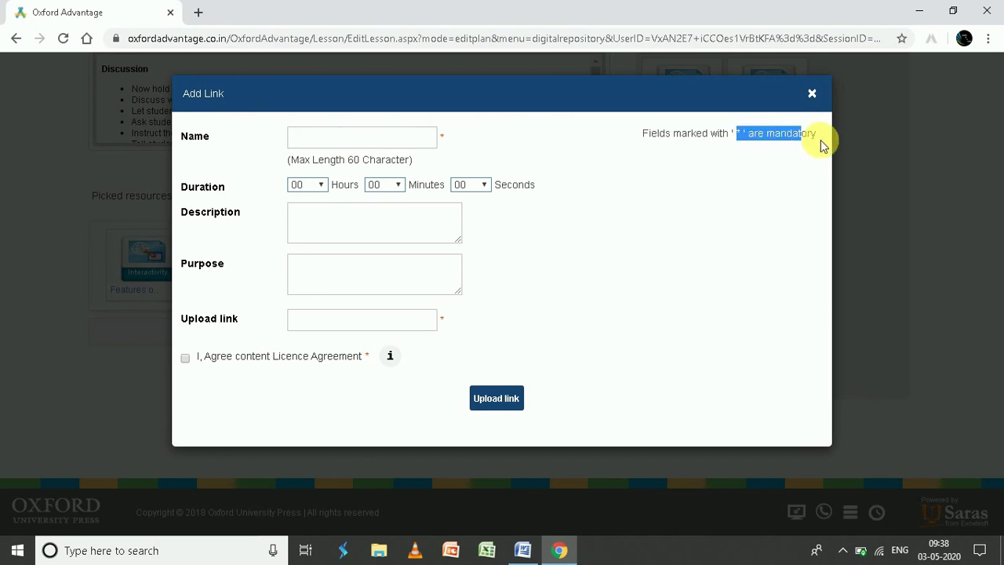
left_click(423, 139)
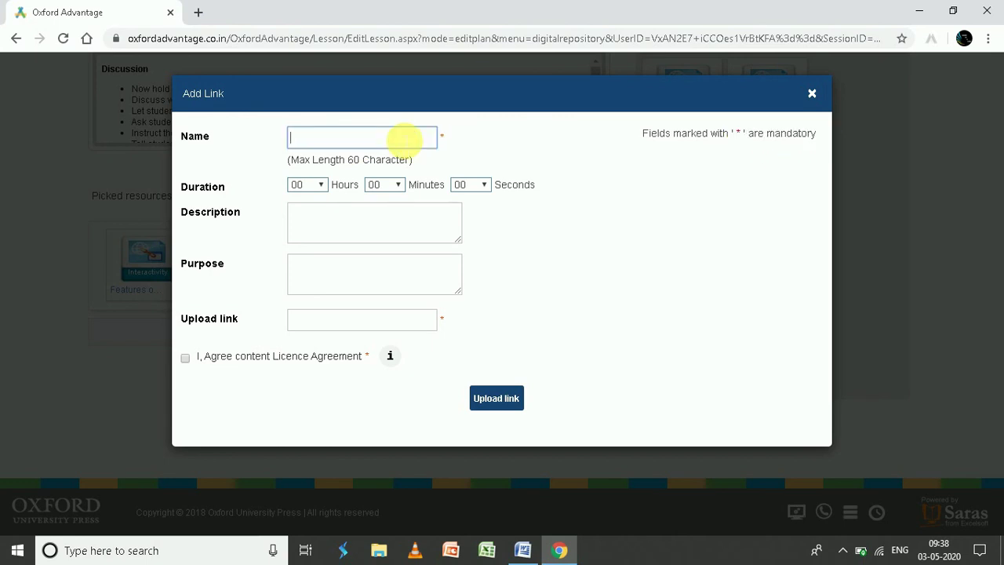
left_click(398, 185)
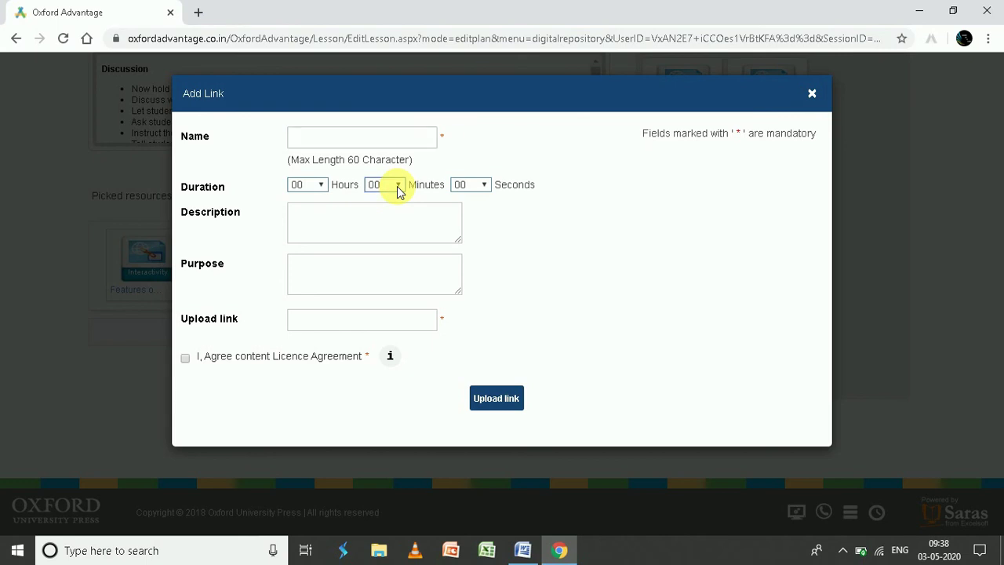
left_click(336, 239)
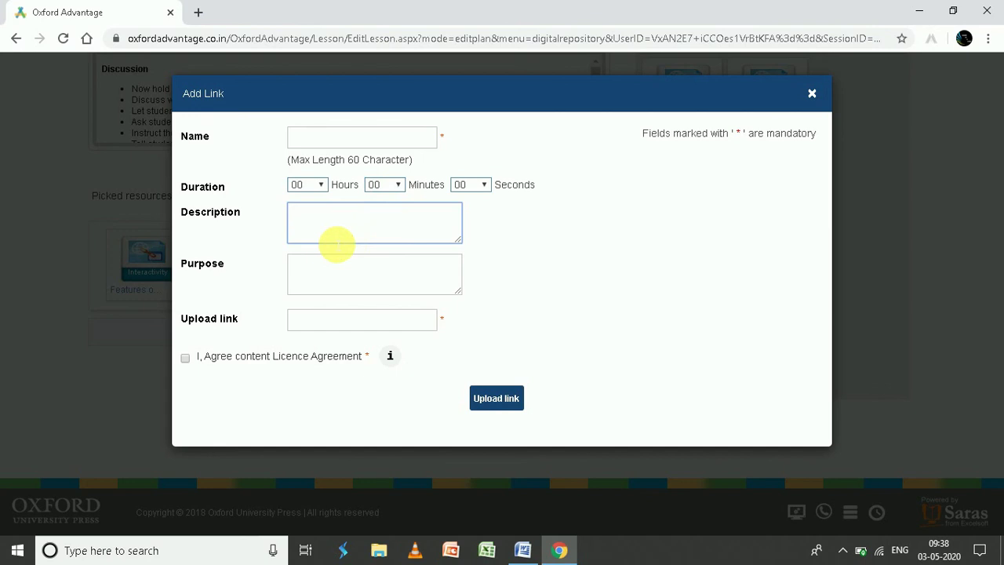
left_click(310, 327)
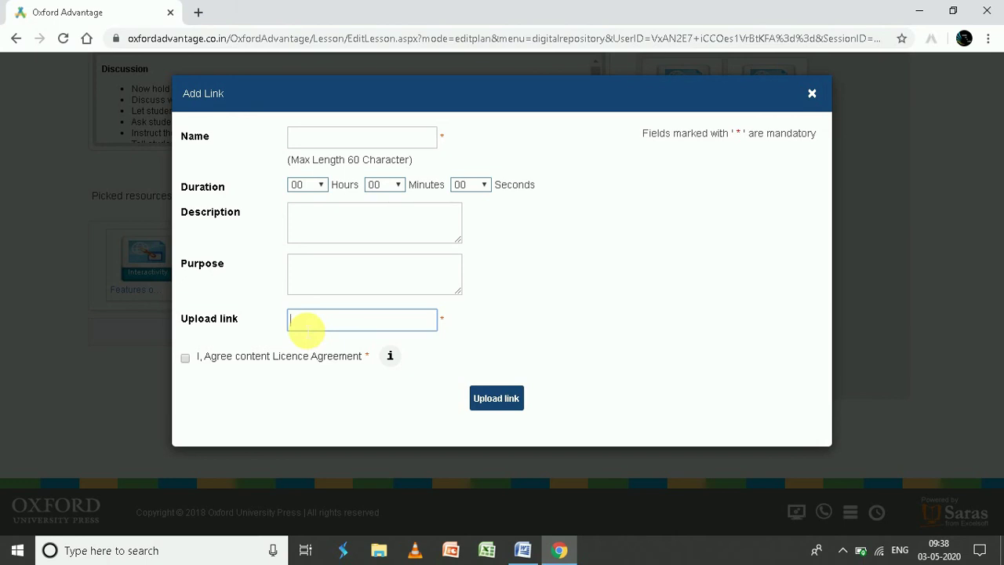
Open YouTube in a new browser tab, search for LATITUDE and open the LATITUDES AND LONGITUDES video by vnperceptions
left_click(196, 14)
type("y")
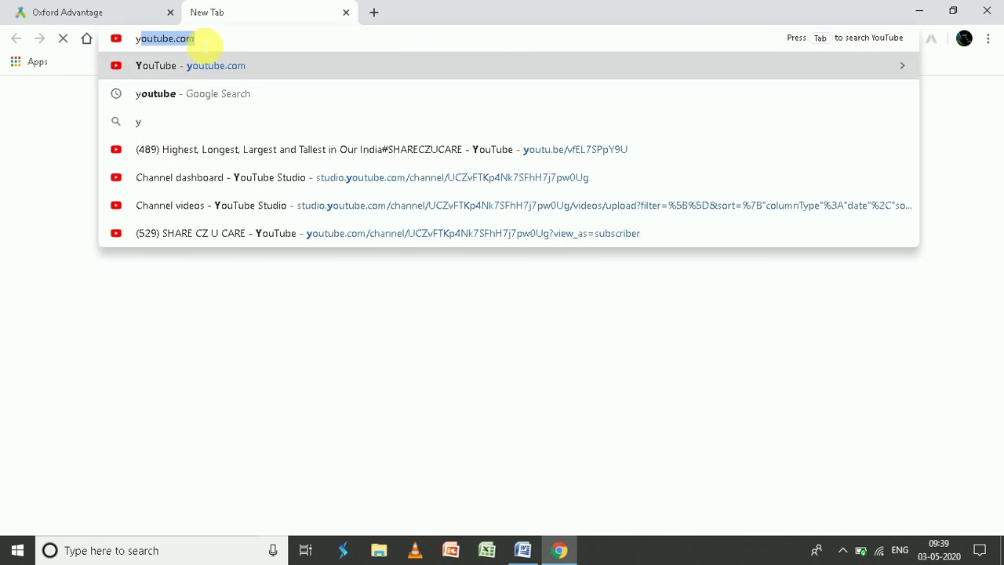
key("Return")
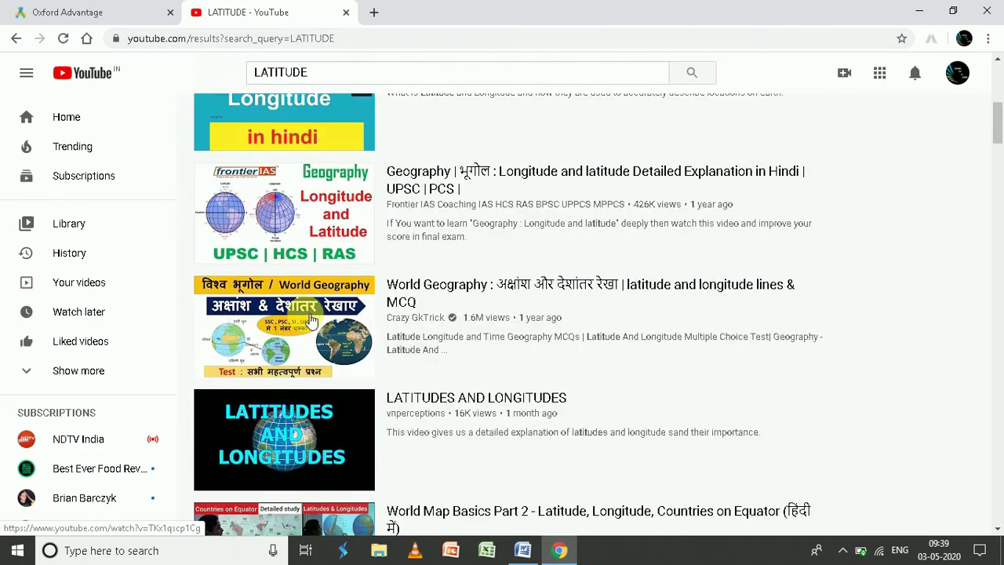
scroll(320, 239, "down", 2)
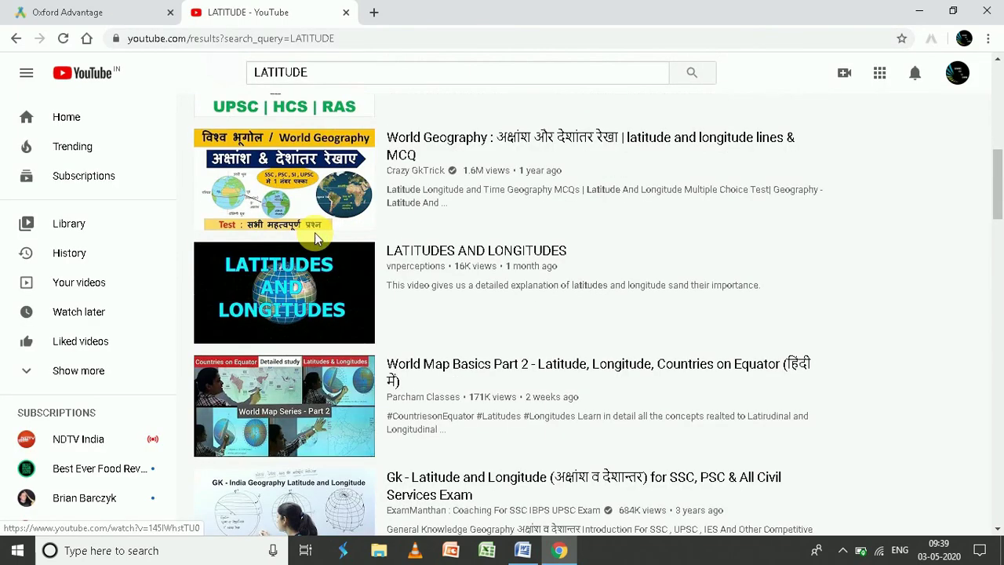
left_click(311, 275)
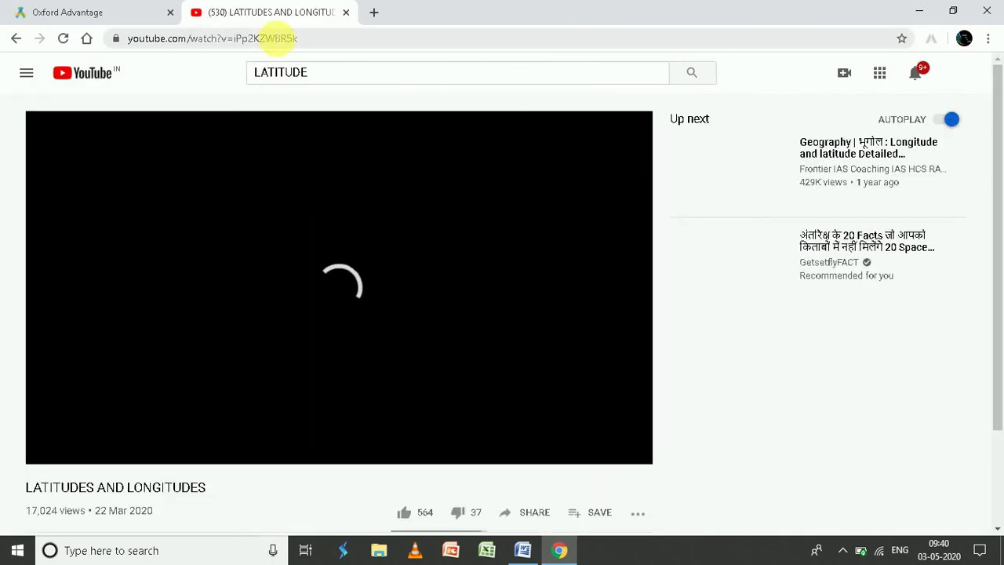
Copy the video's web address and, back in the Add Link form, enter the name ABC and paste the address as the upload link
left_click(271, 38)
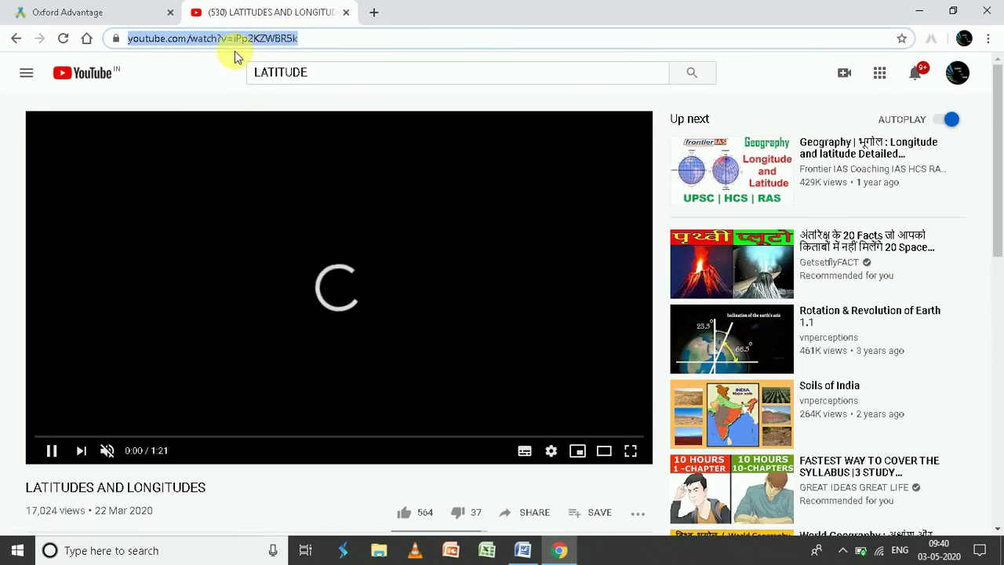
double_click(310, 37)
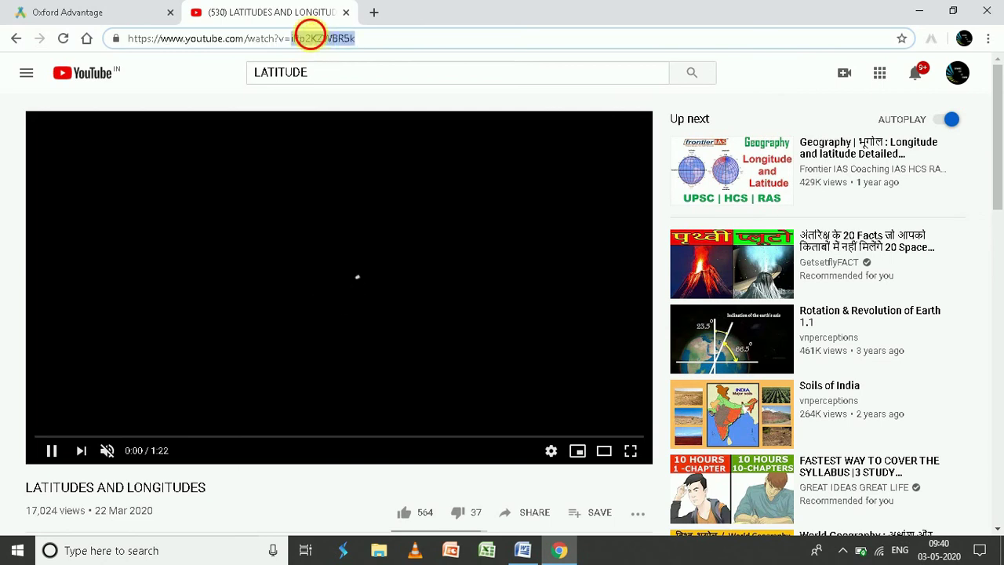
left_click(310, 38)
key("ctrl+c")
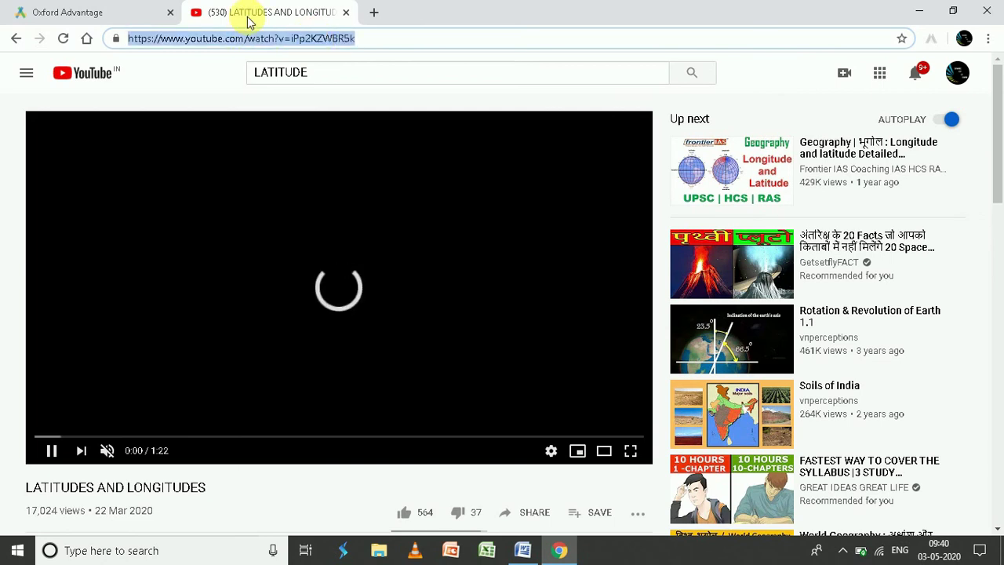
left_click(94, 11)
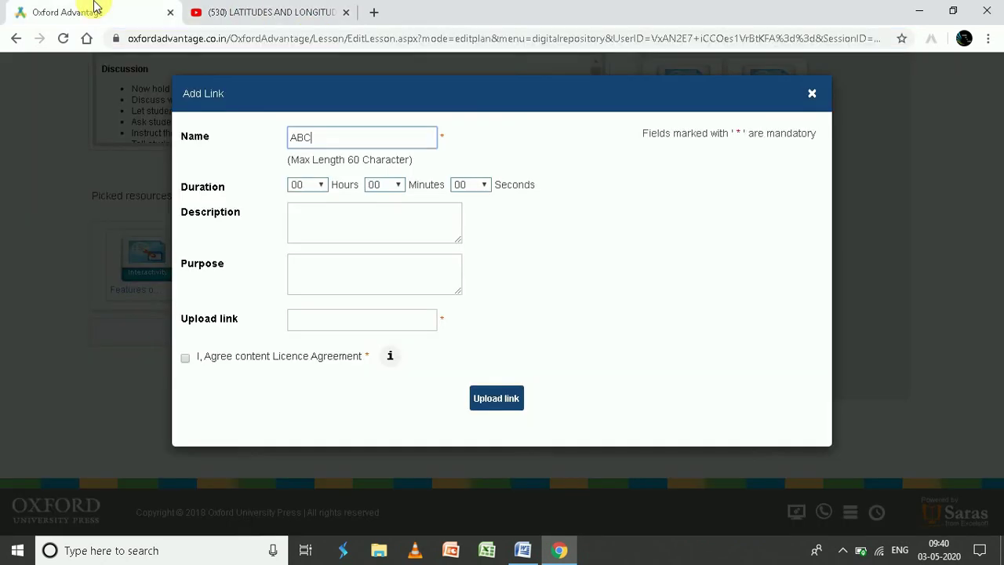
left_click(308, 324)
key("ctrl+v")
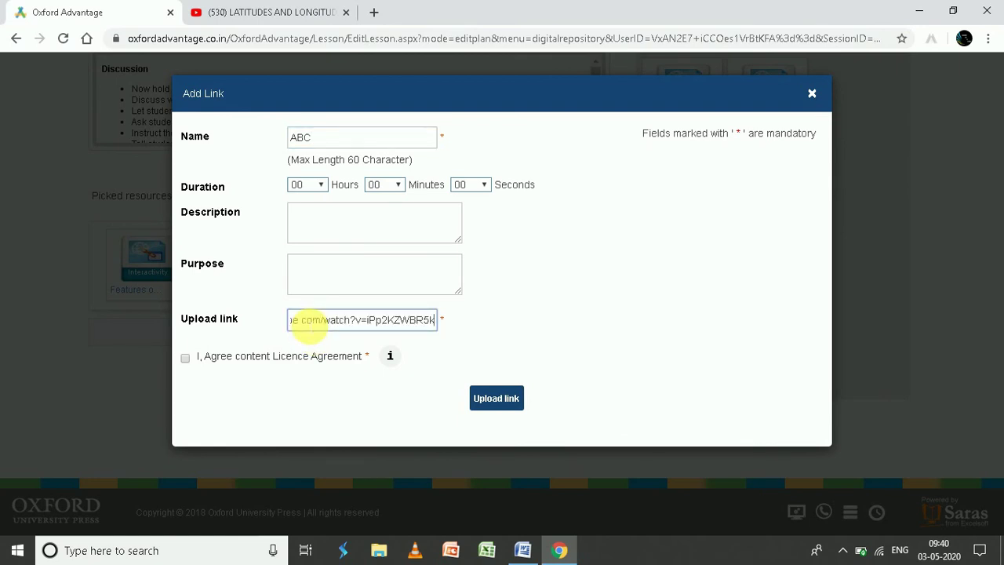
Enter LATITUDES AND LONGITUDES as the link's description and LEARNING as its purpose
left_click(309, 228)
type("LATITUDES AND LONGITUDES")
left_click(348, 295)
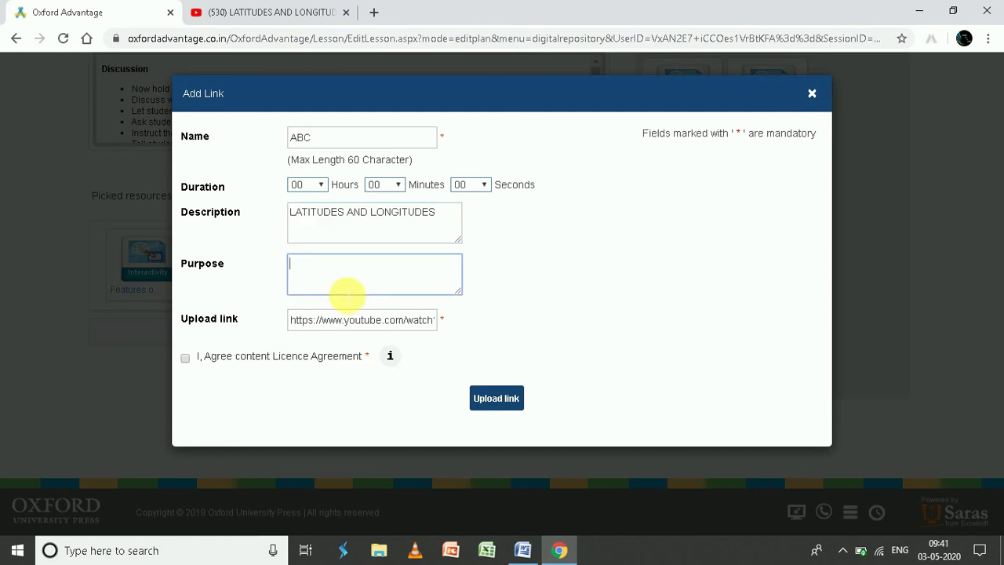
type("LEARNING")
Agree to the content licence agreement, upload the link and close the Add Link form
left_click(185, 358)
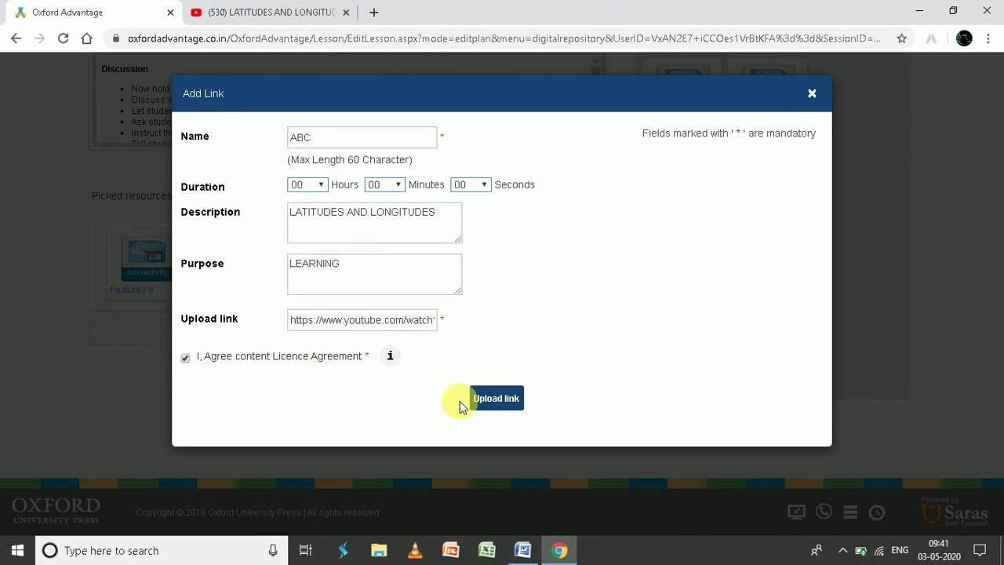
left_click(515, 403)
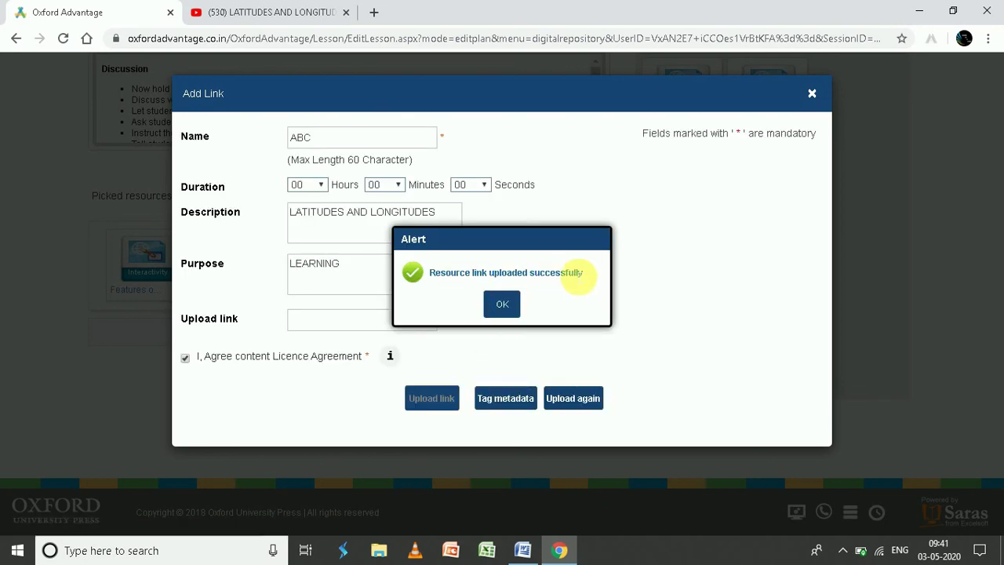
left_click(511, 304)
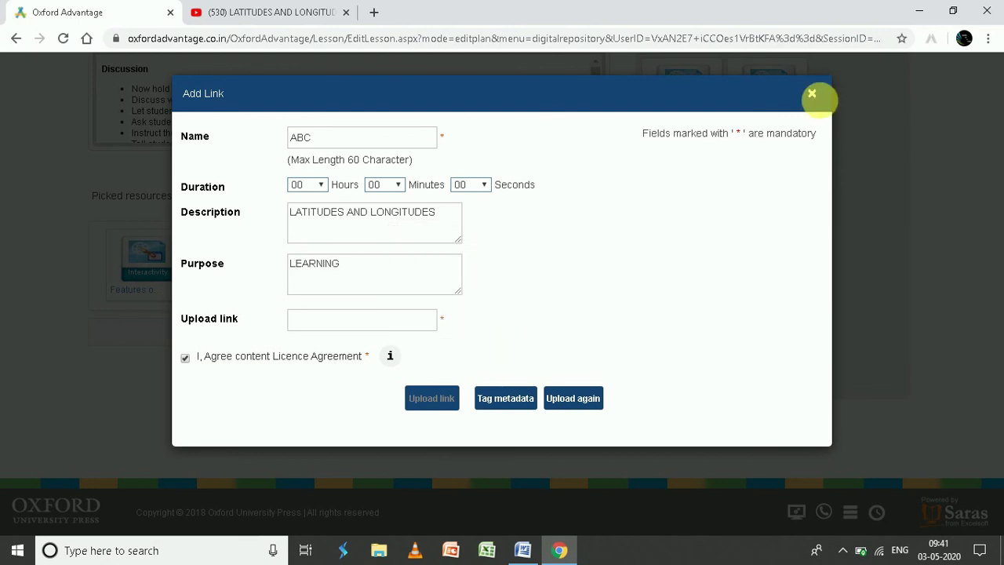
left_click(812, 95)
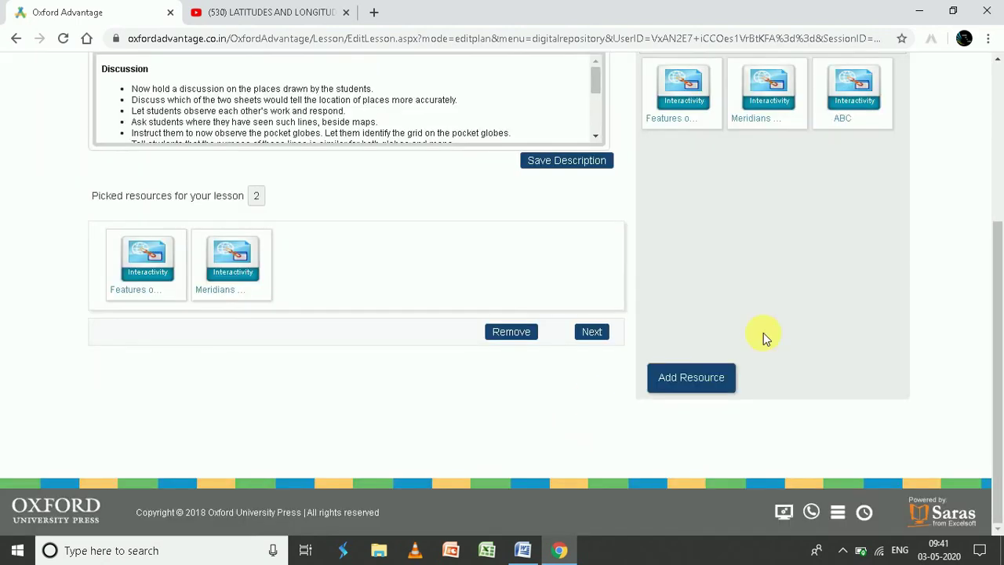
Add the ABC resource to the lesson's picked resources and continue to the Preview and Save stage
scroll(763, 337, "up", 1)
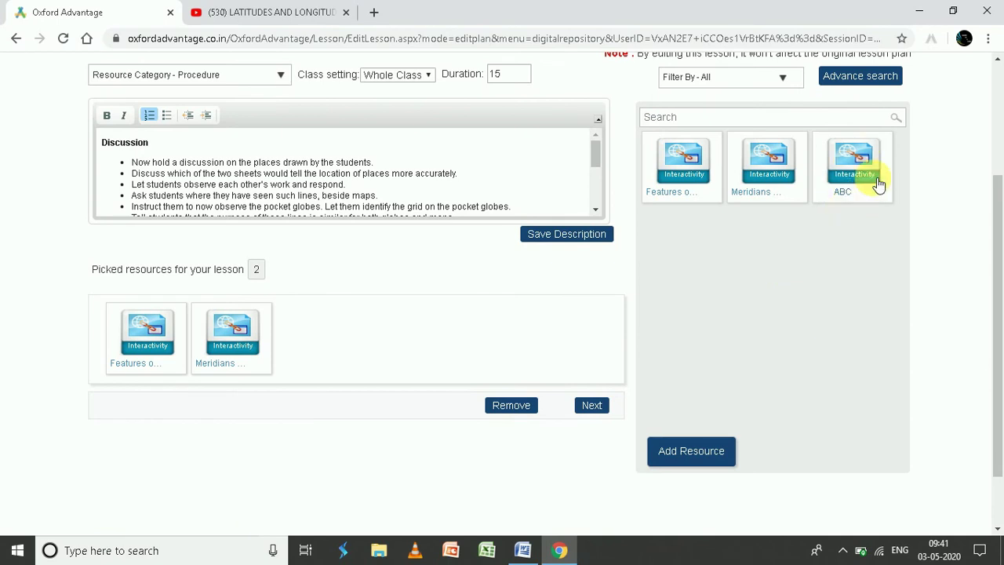
left_click_drag(868, 162, 355, 345)
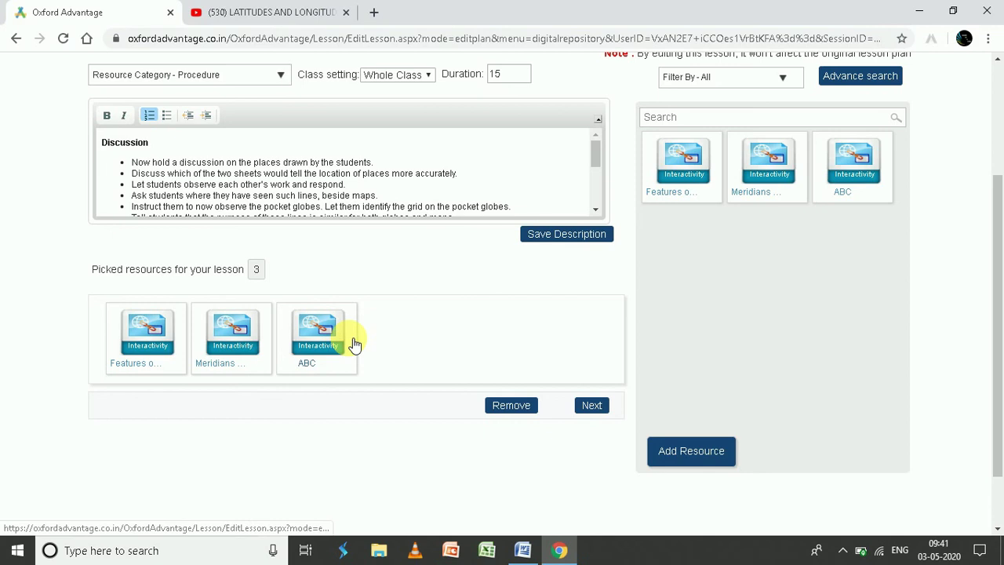
scroll(407, 384, "down", 2)
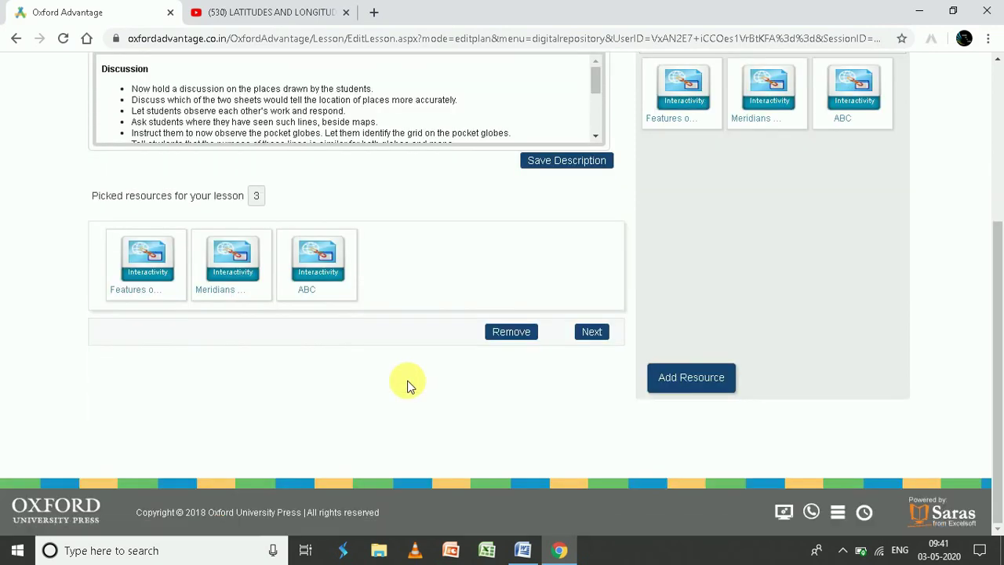
scroll(407, 385, "up", 3)
scroll(407, 384, "down", 3)
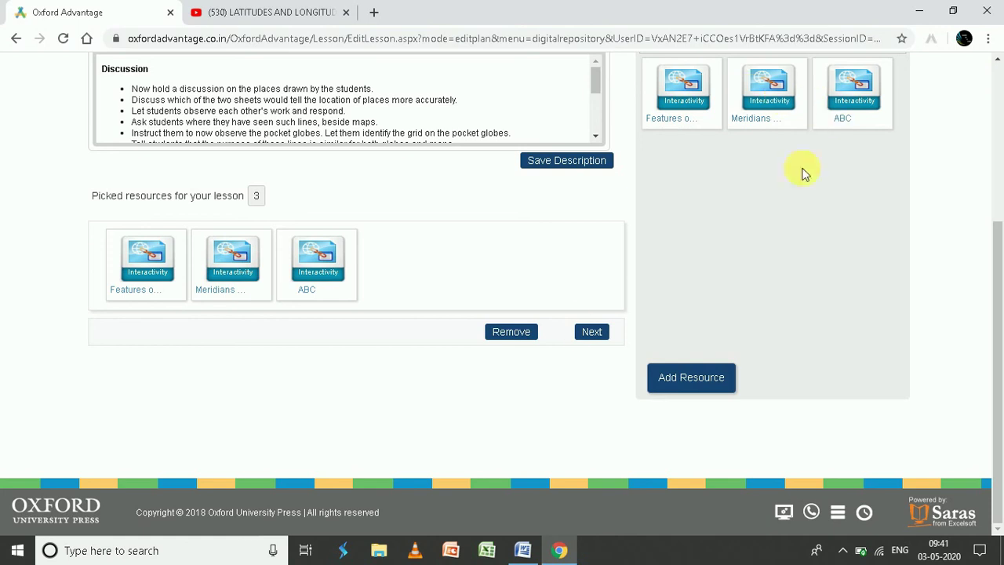
left_click(592, 332)
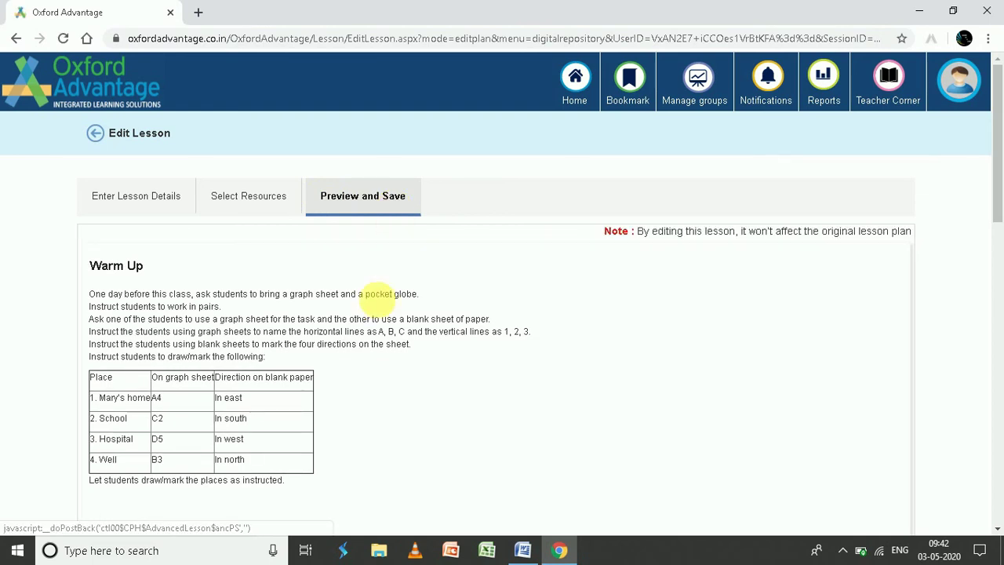
Review the lesson preview from Warm Up through Procedure, with its picked resources, to Wrap Up and Homework
scroll(377, 303, "down", 3)
scroll(376, 303, "down", 1)
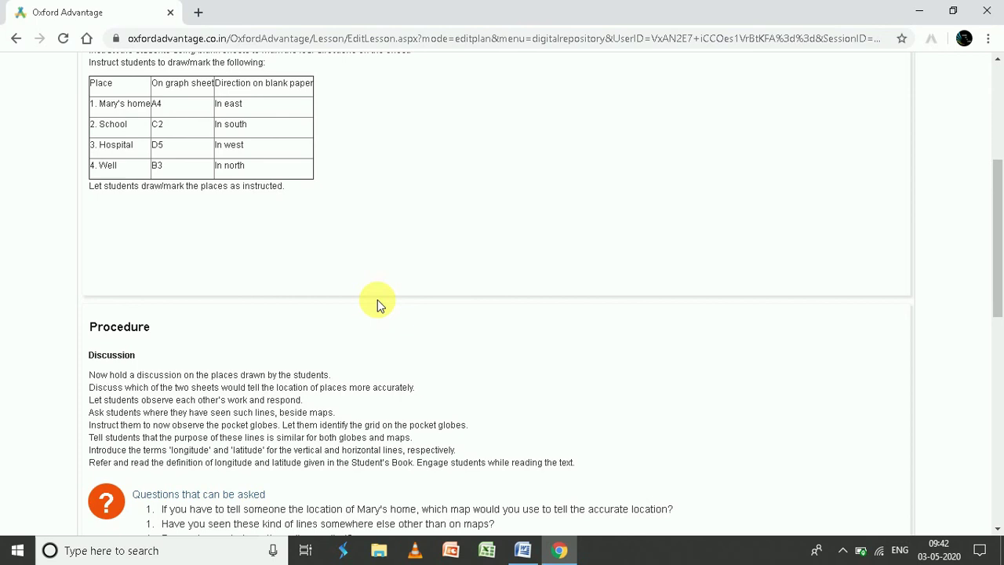
scroll(378, 305, "down", 3)
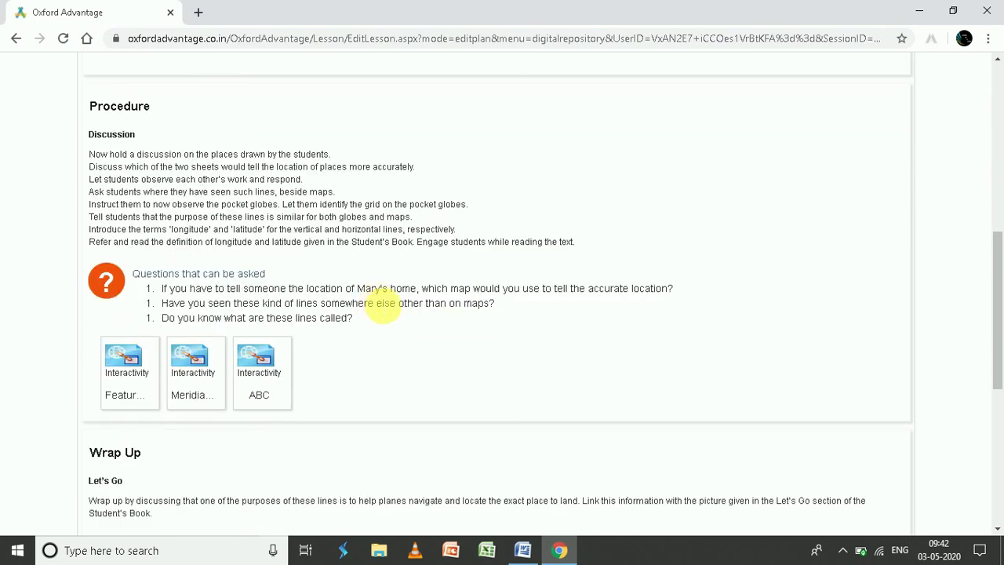
scroll(379, 305, "down", 3)
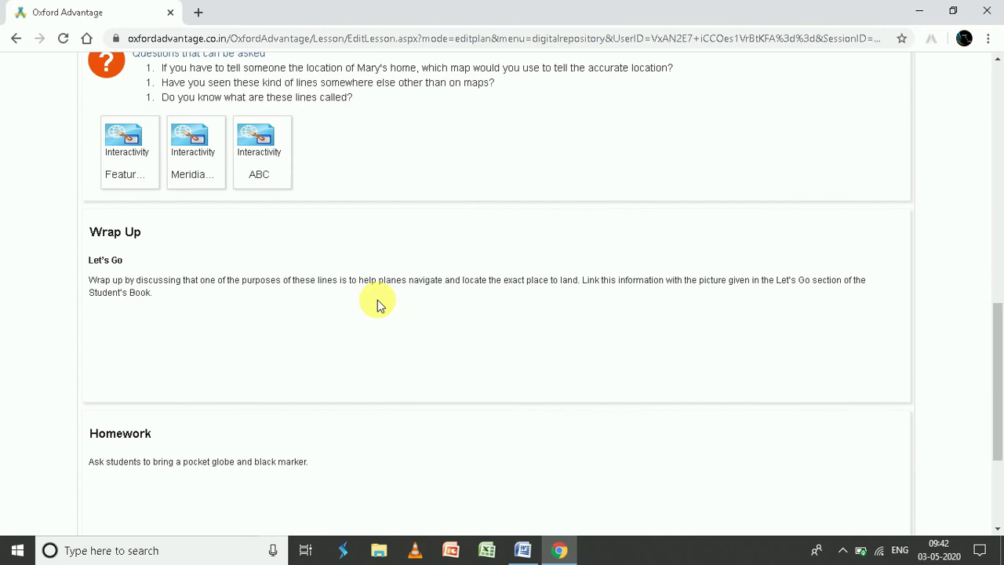
scroll(376, 305, "up", 2)
scroll(280, 306, "up", 6)
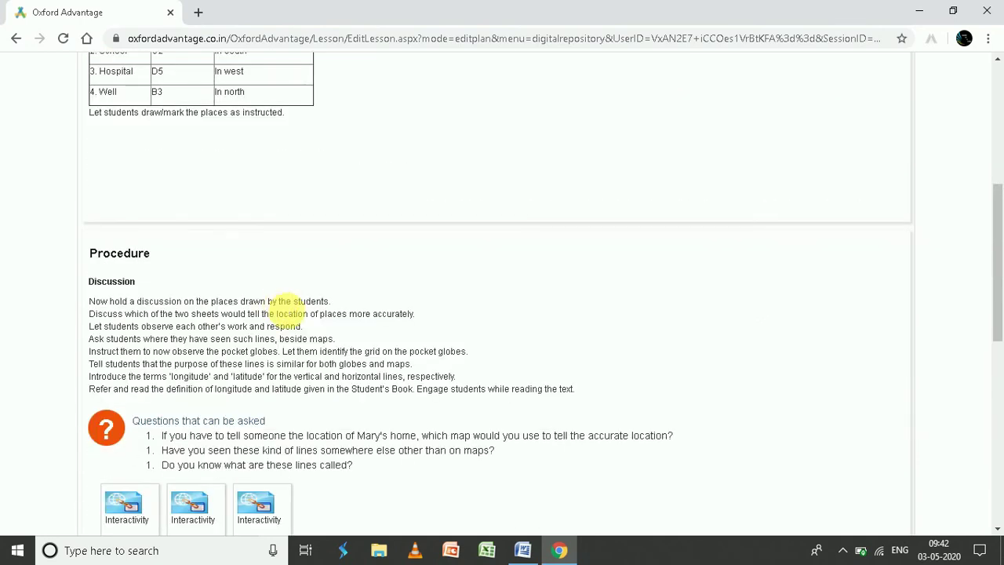
scroll(280, 306, "down", 5)
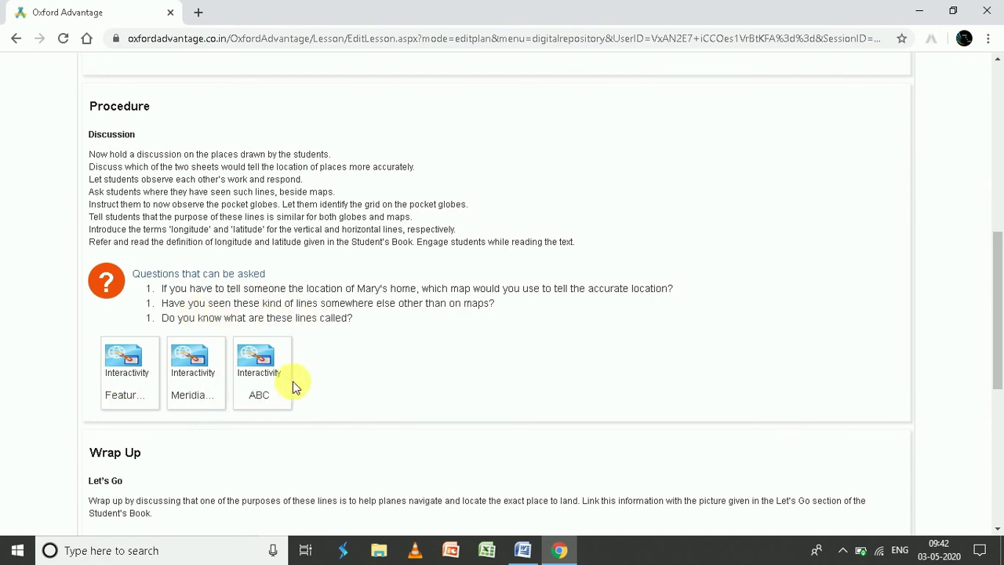
scroll(292, 363, "down", 4)
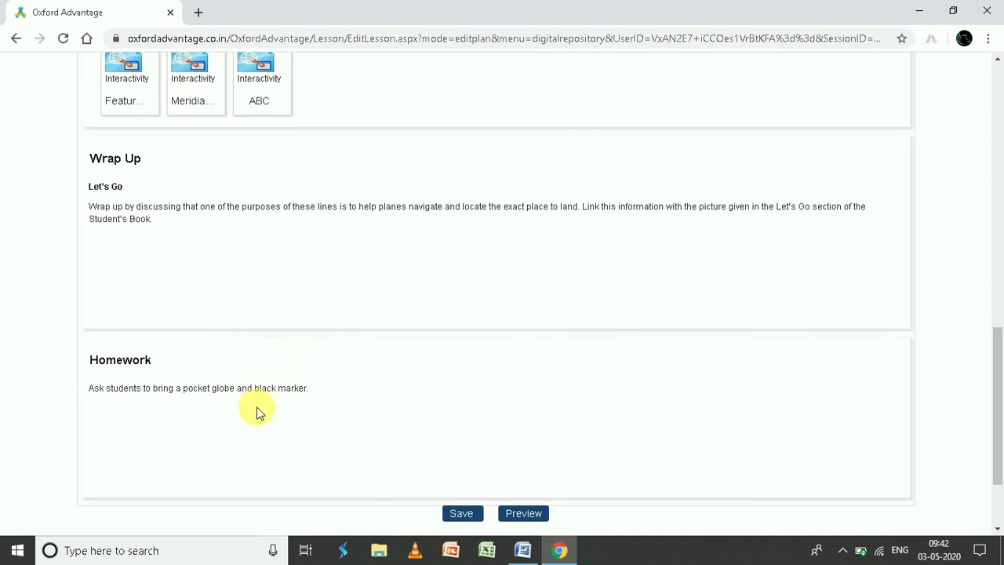
Recheck the Homework, Wrap Up, Procedure and Warm Up sections of the preview in reverse order
left_click_drag(320, 388, 132, 359)
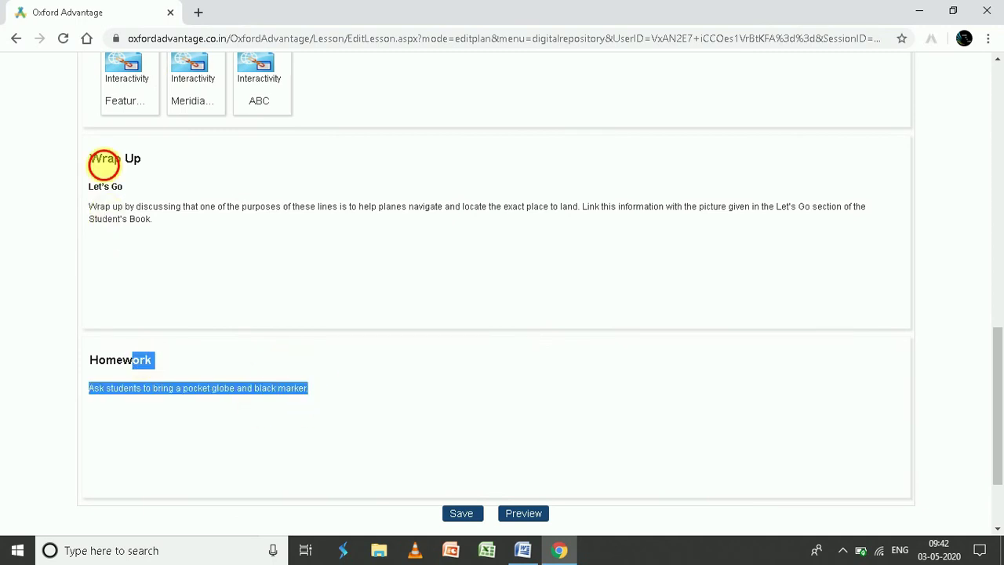
double_click(106, 159)
scroll(168, 257, "up", 4)
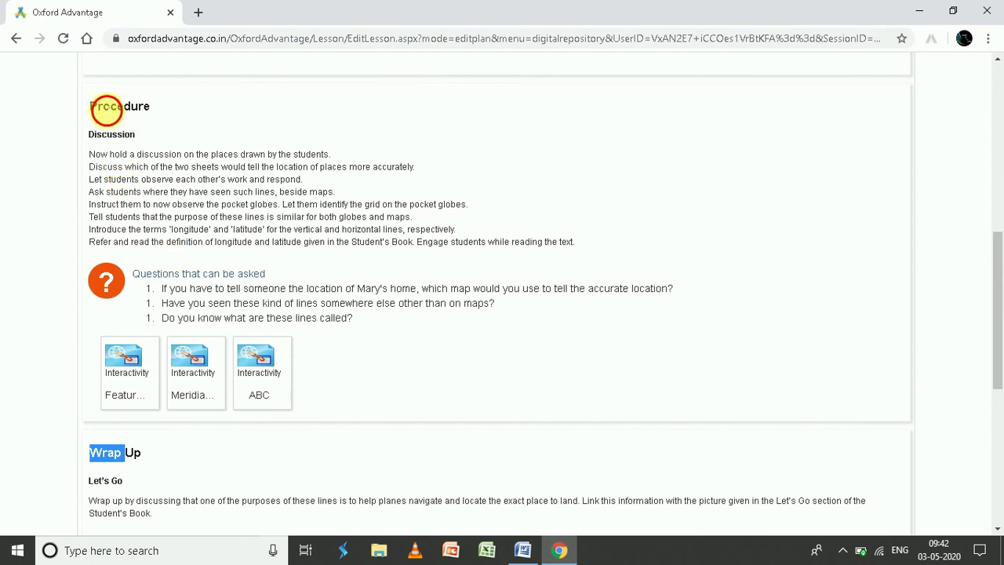
double_click(114, 106)
scroll(235, 206, "up", 3)
scroll(240, 210, "up", 1)
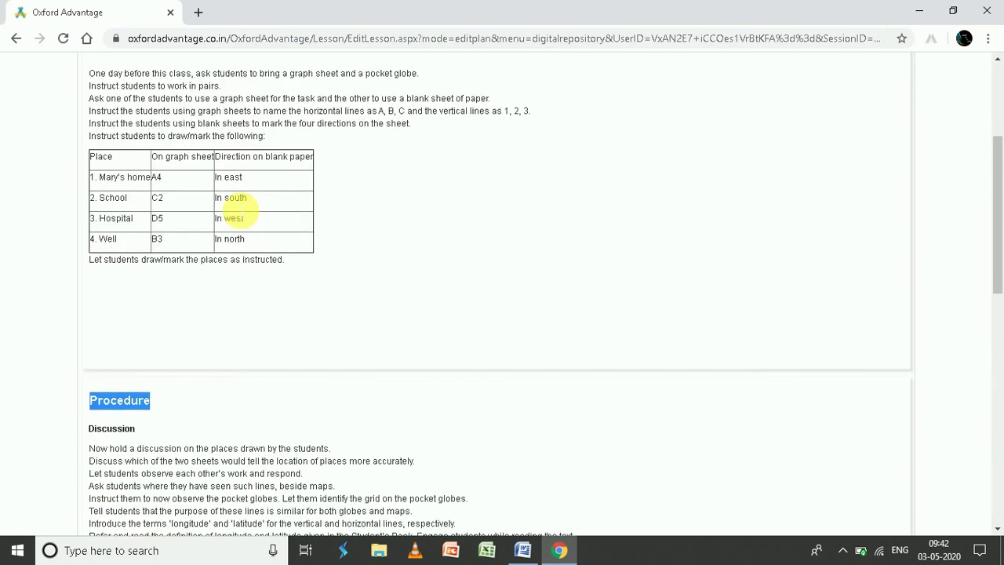
scroll(237, 210, "up", 2)
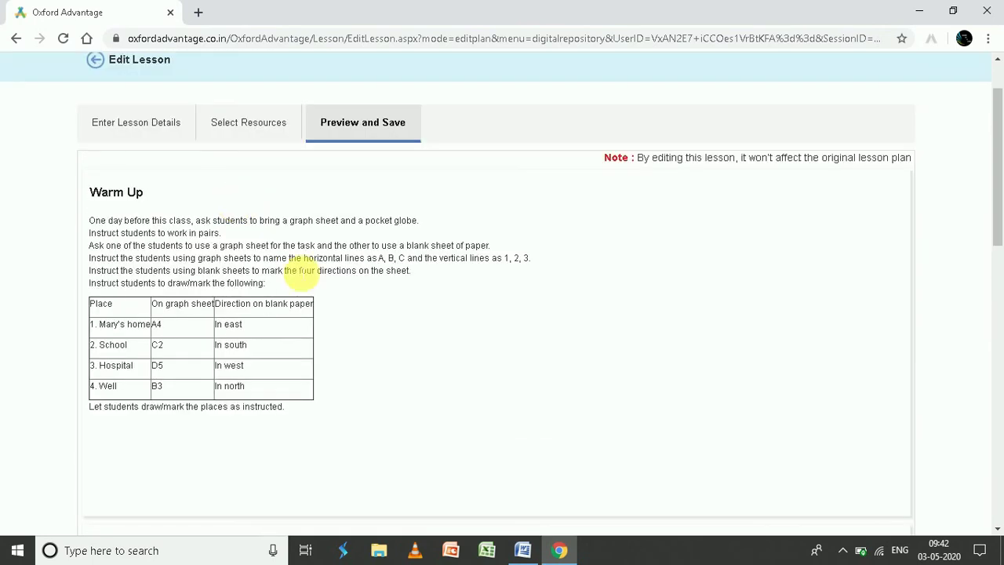
Save the edited lesson plan and dismiss the confirmation message
scroll(303, 274, "down", 15)
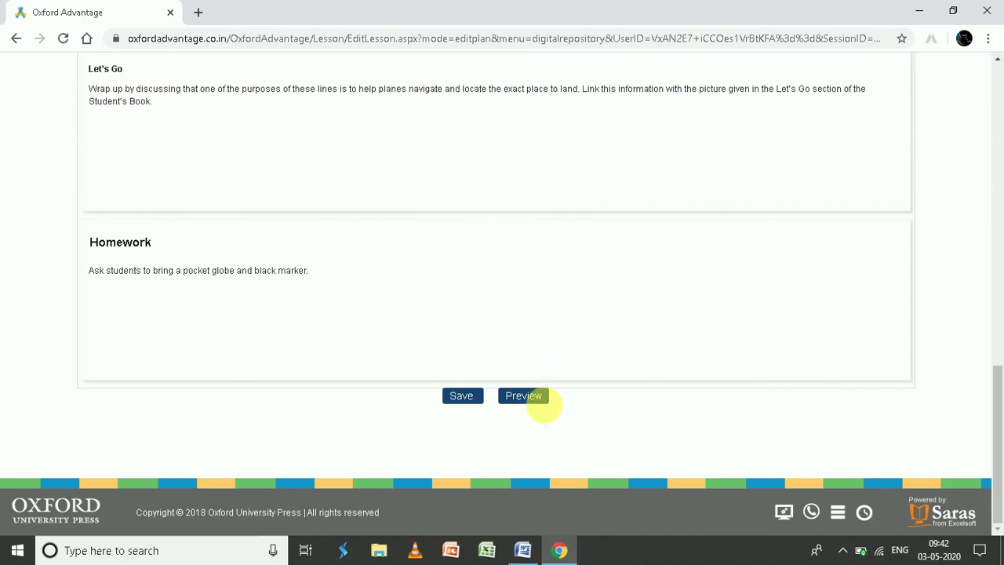
left_click(467, 398)
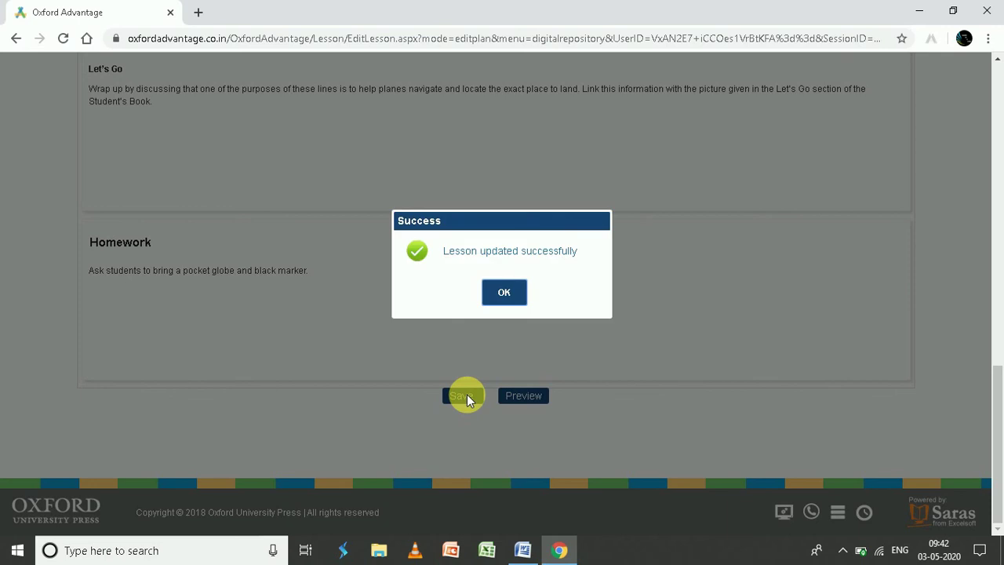
left_click(506, 293)
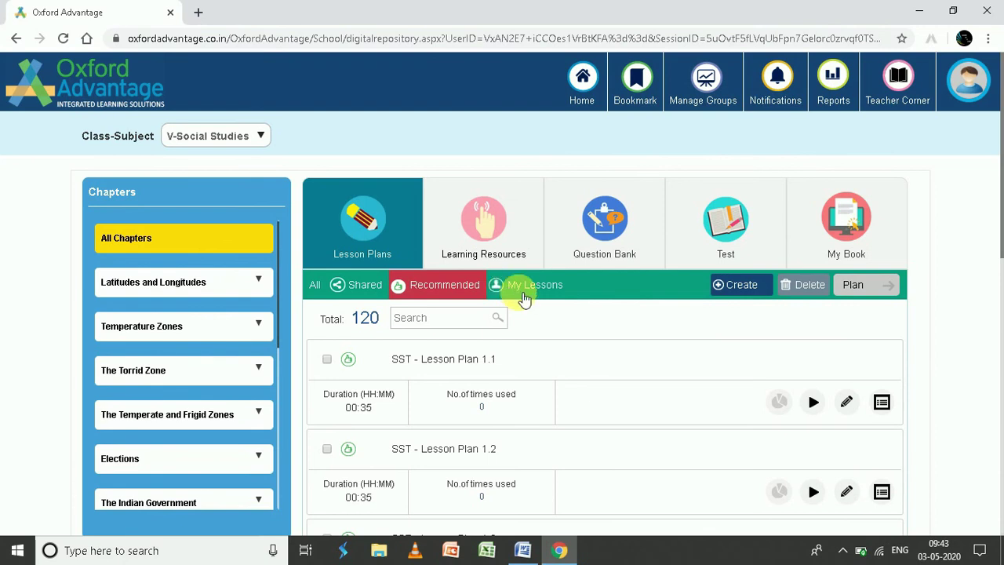
Show only the My Lessons plans for V-Social Studies and examine the SST - Lesson Plan CHAPTER 1 entry and its options
scroll(518, 290, "down", 1)
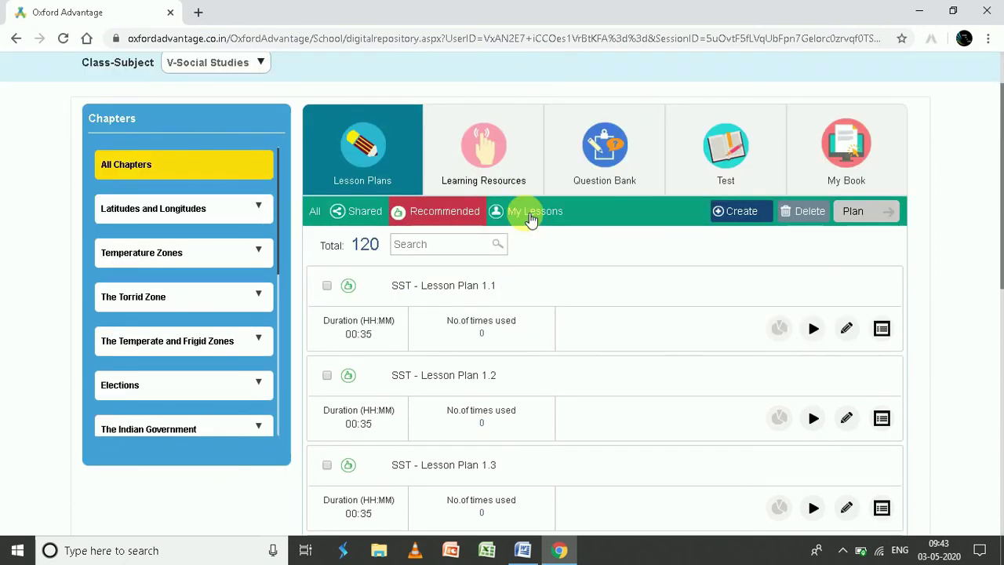
key("alt+p")
left_click(524, 212)
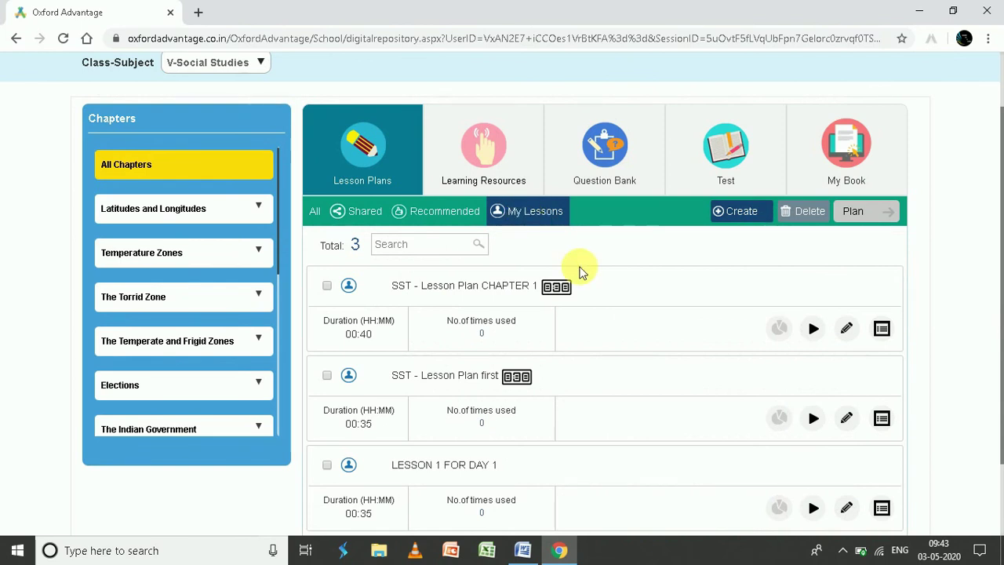
scroll(581, 273, "down", 3)
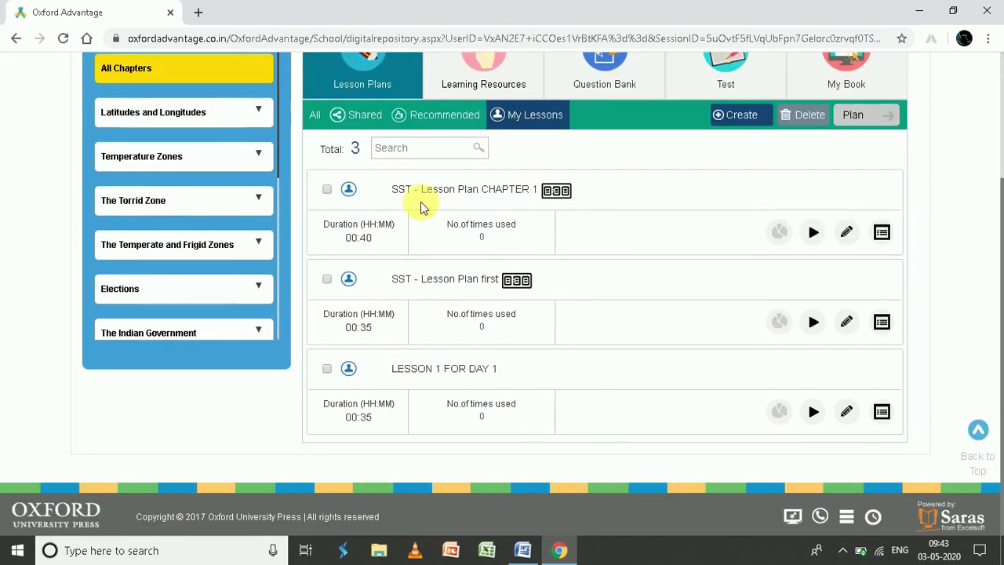
left_click_drag(481, 189, 539, 191)
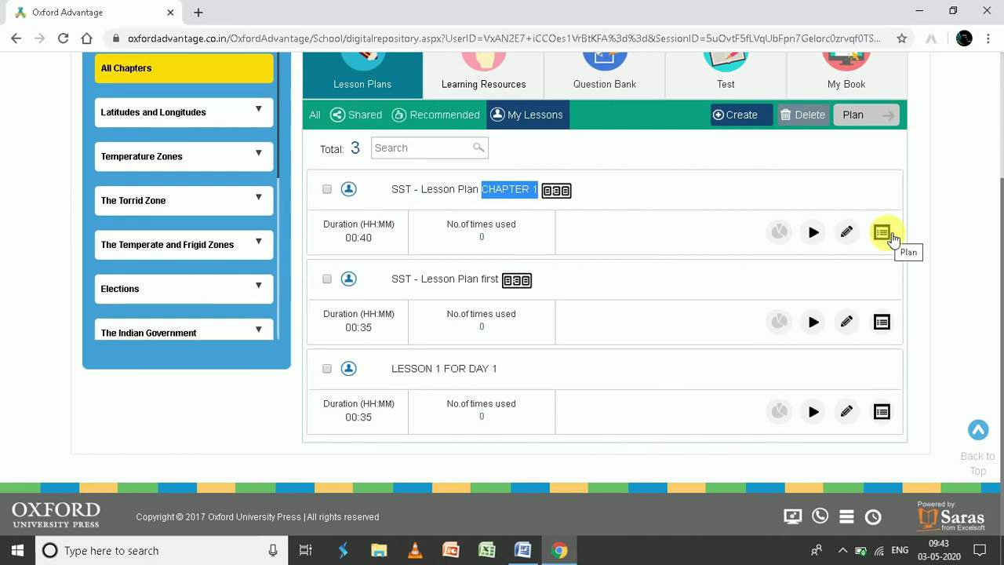
scroll(740, 258, "up", 1)
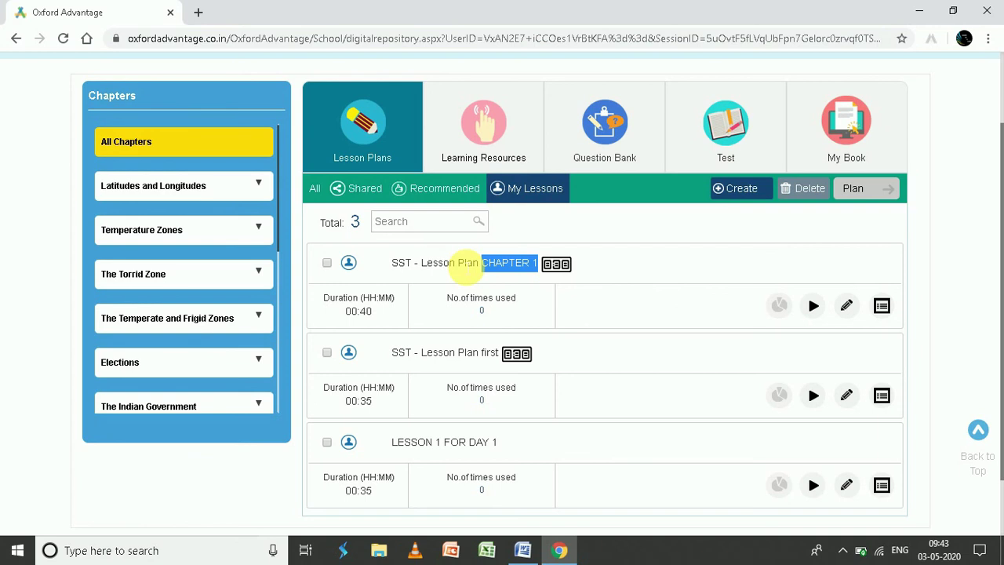
scroll(468, 263, "up", 1)
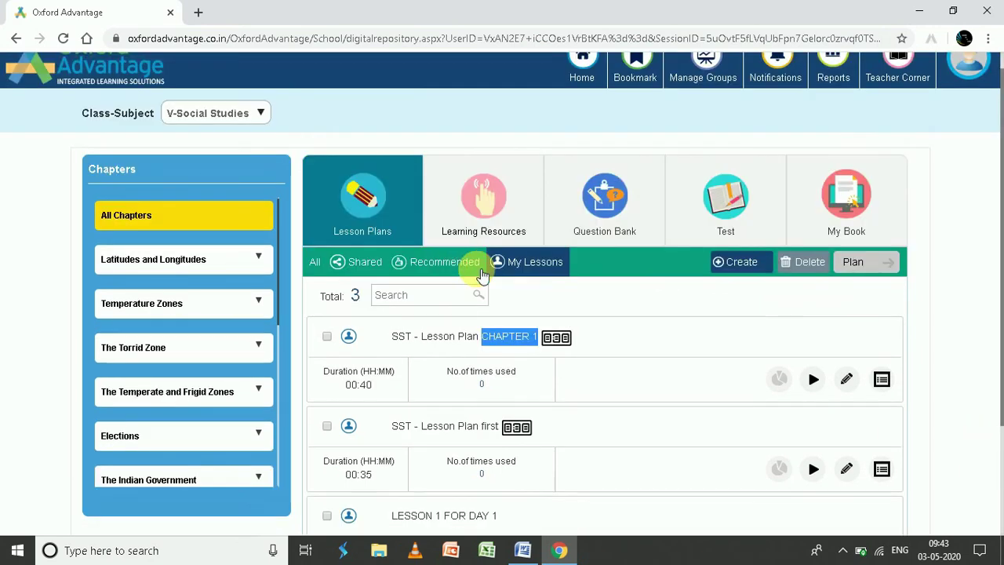